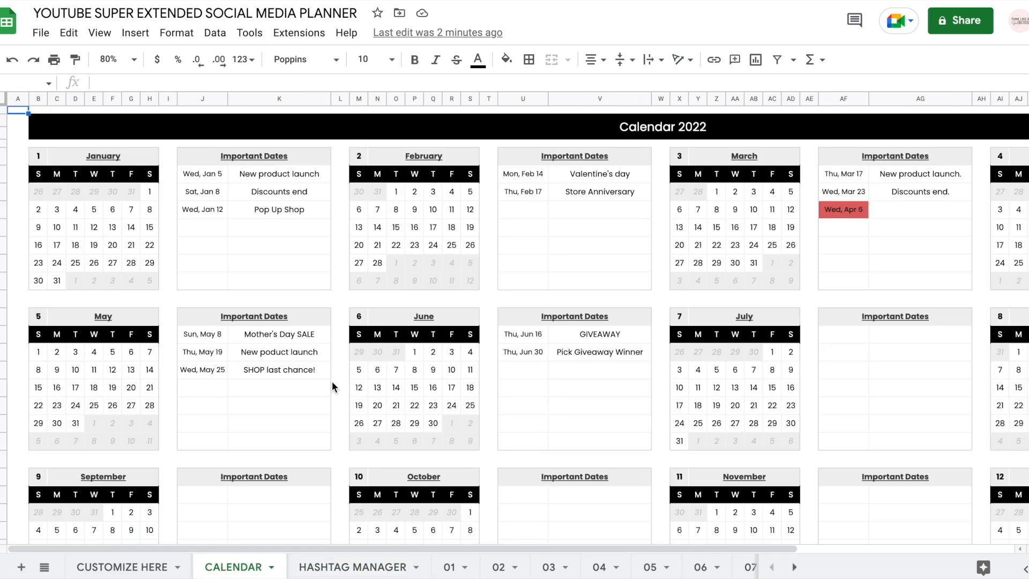
# Step: Look over the 2022 yearly calendar and its Important Dates lists for all months
pyautogui.hscroll(6, 340, 367)
pyautogui.scroll(-1, 339, 366)
pyautogui.scroll(1, 340, 367)
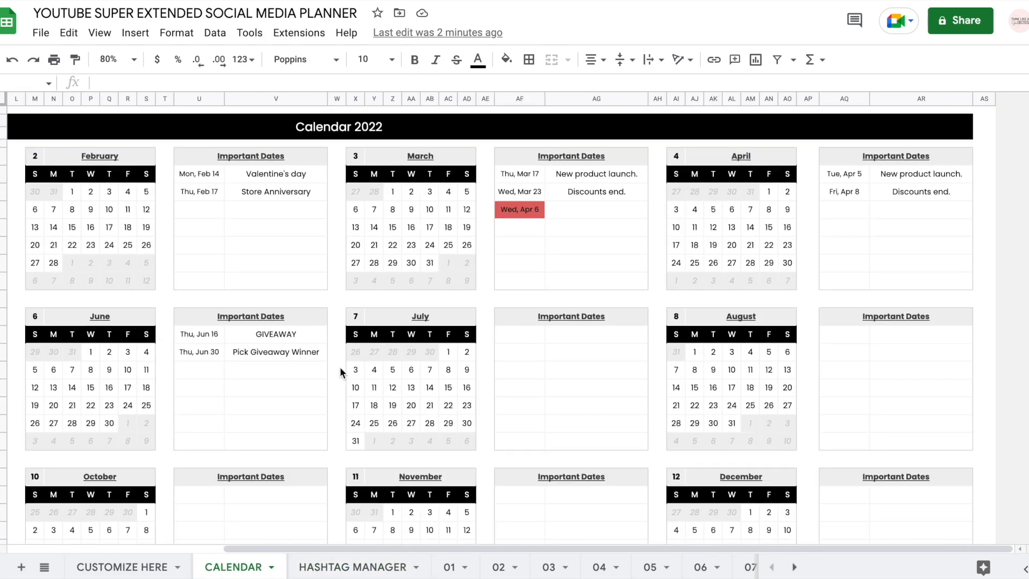
pyautogui.hscroll(-6, 340, 366)
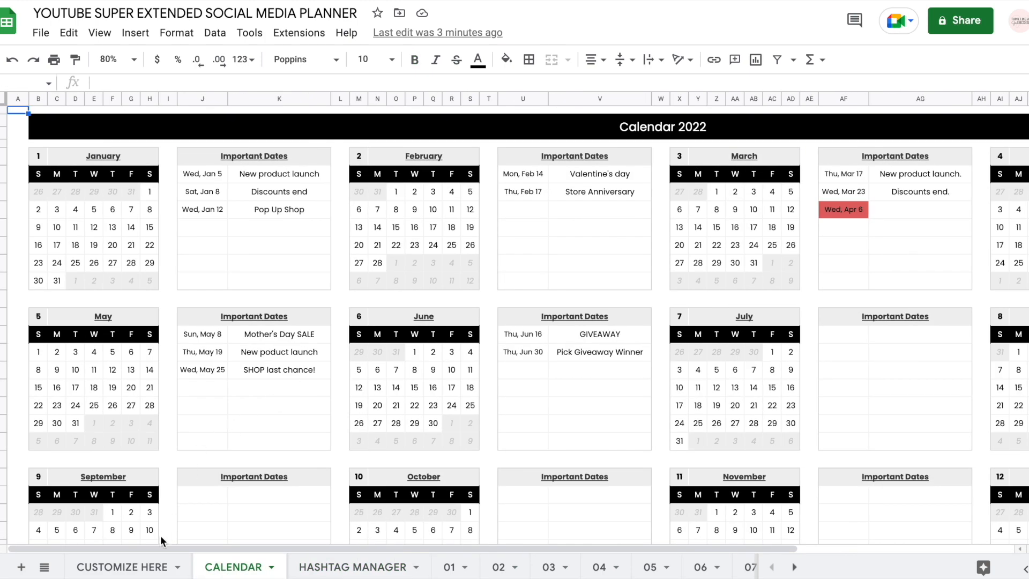
# Step: Open the CUSTOMIZE HERE sheet, look over its settings tables and select the YEAR value
pyautogui.click(122, 567)
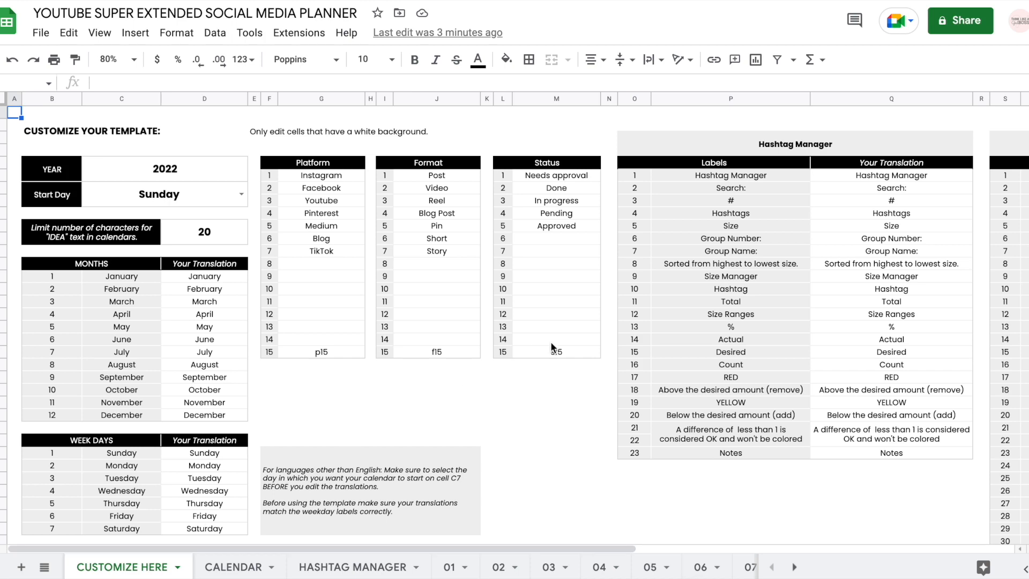
pyautogui.hscroll(5, 551, 344)
pyautogui.hscroll(-5, 551, 344)
pyautogui.click(193, 169)
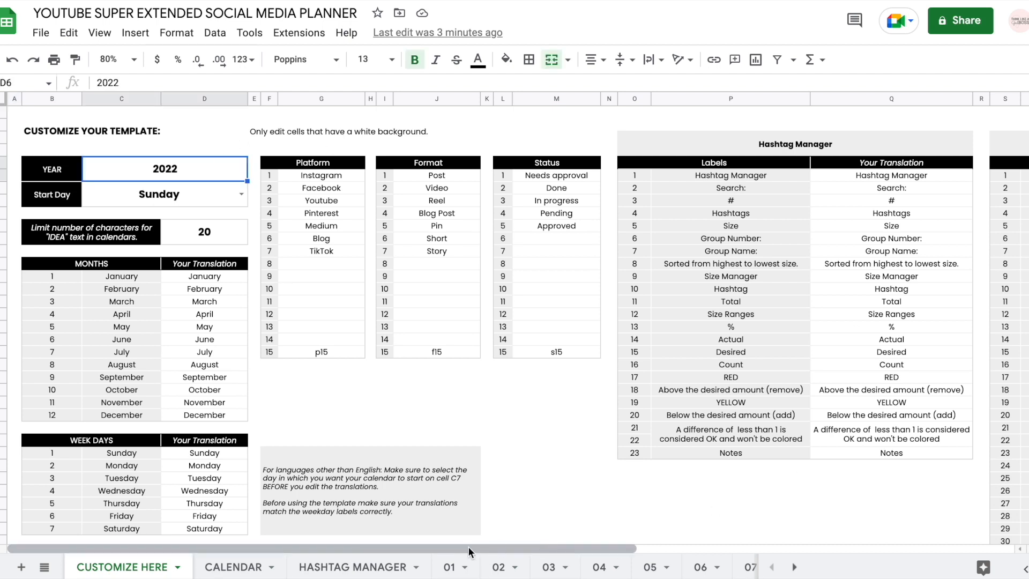
# Step: View the monthly planner sheets 01 and 02 to check their month and year headings
pyautogui.hscroll(2, 417, 567)
pyautogui.click(417, 566)
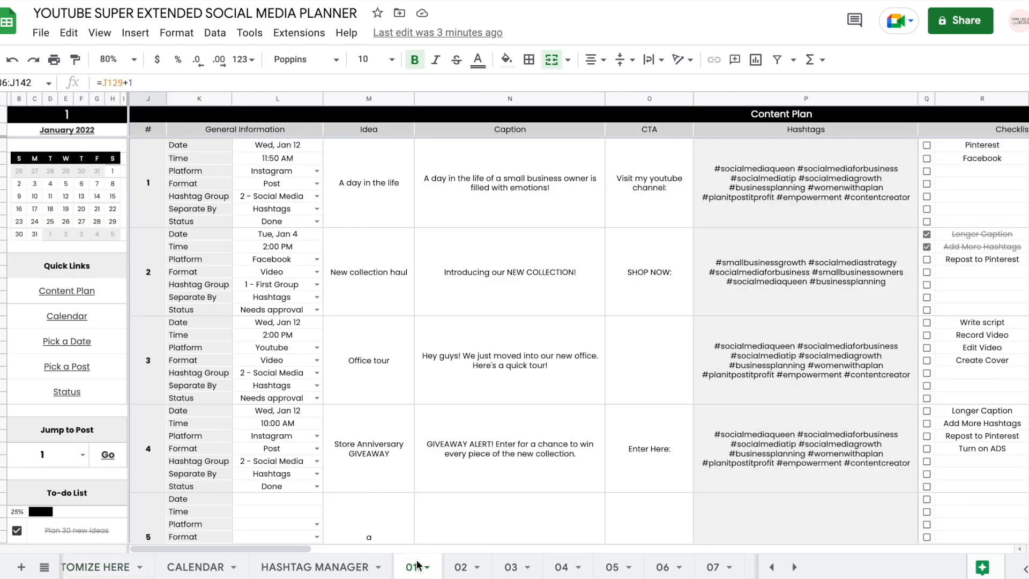
pyautogui.click(461, 566)
pyautogui.hscroll(-2, 229, 567)
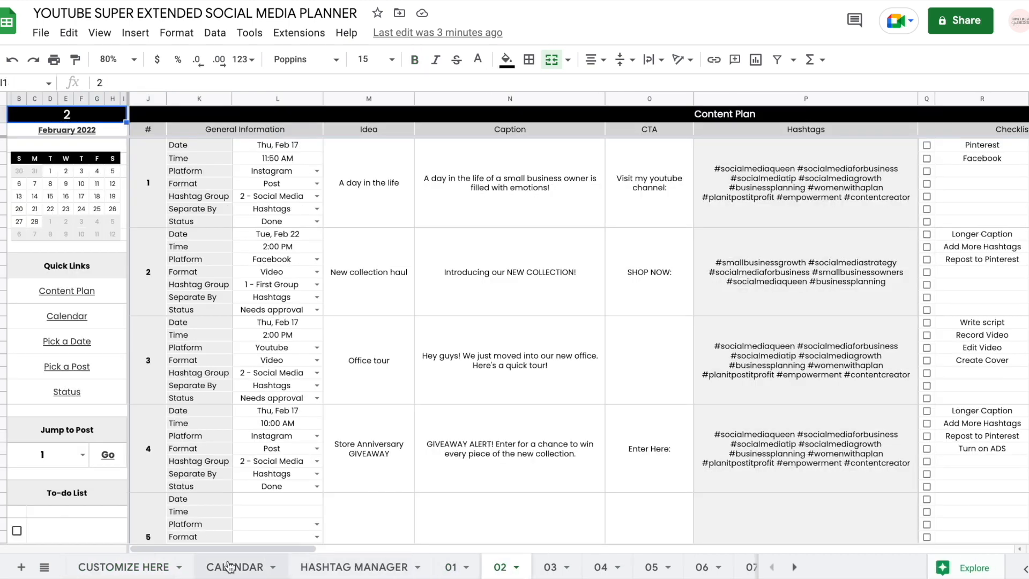
# Step: Return to the CUSTOMIZE HERE sheet and view the available Start Day options
pyautogui.click(135, 567)
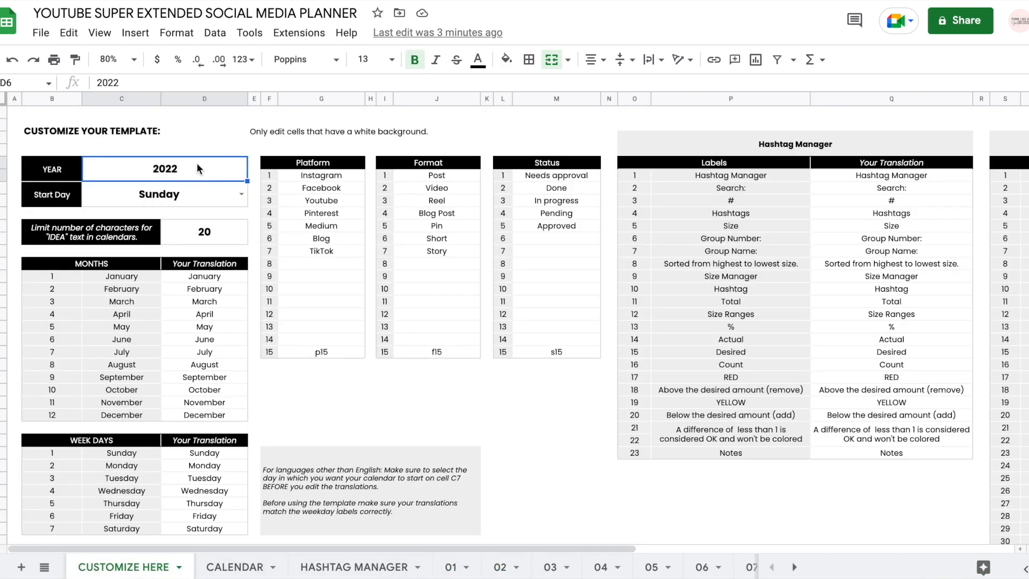
pyautogui.click(241, 194)
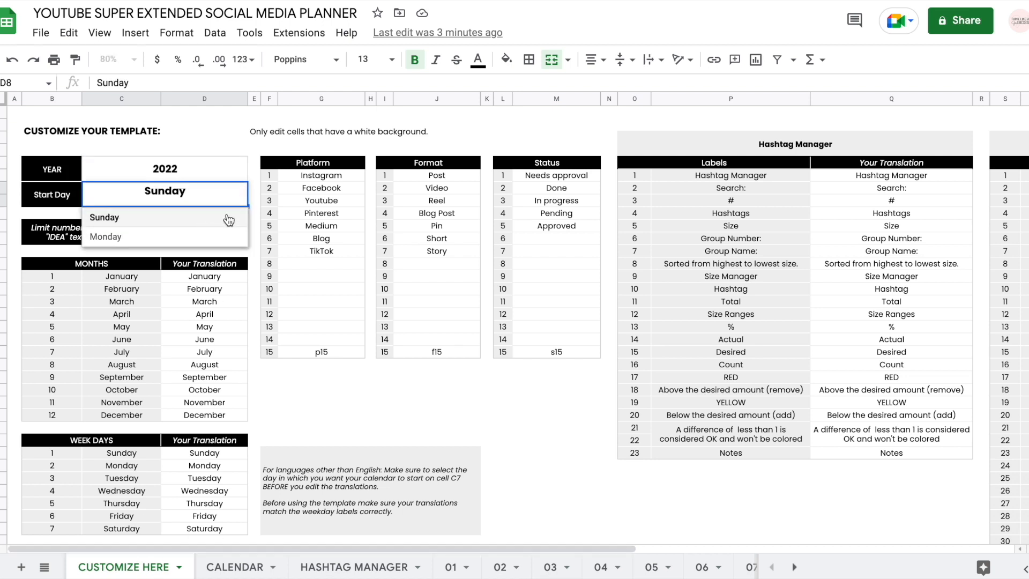
pyautogui.click(253, 214)
# Step: Select the 15 entry cells of the Platform, Format and Status lists in turn to review them
pyautogui.moveTo(330, 175); pyautogui.dragTo(320, 352)
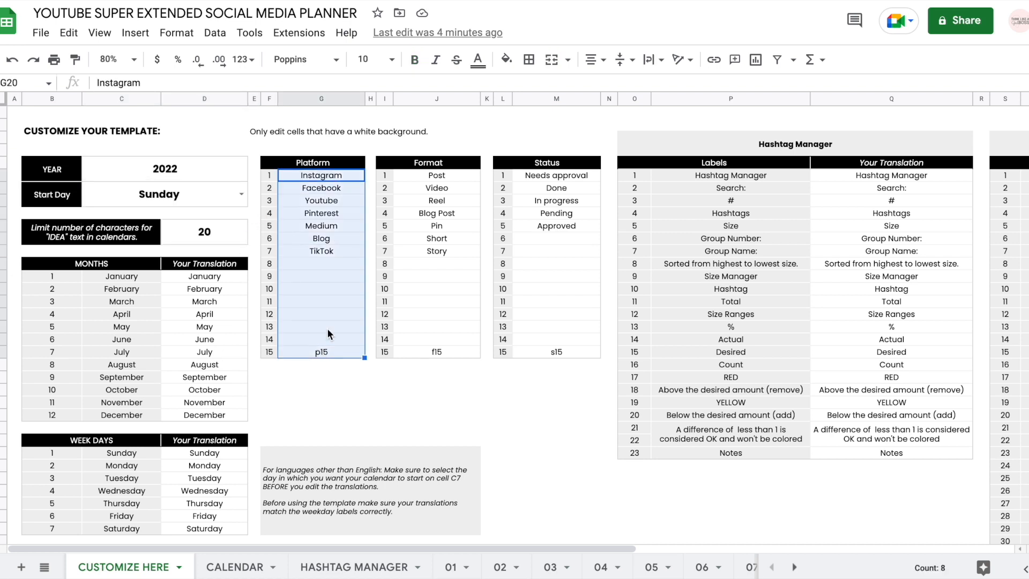
pyautogui.moveTo(440, 175); pyautogui.dragTo(452, 348)
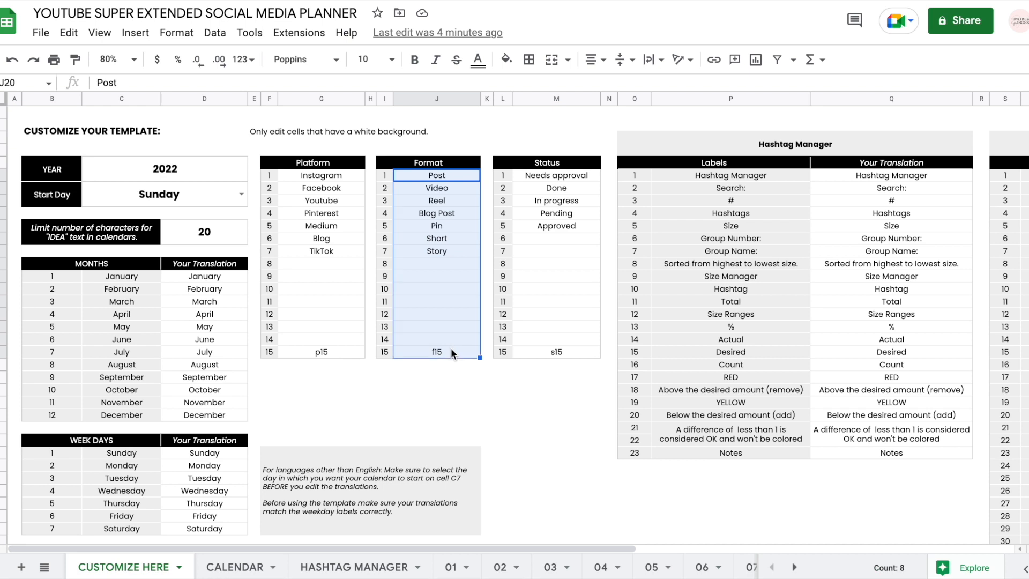
pyautogui.moveTo(576, 177); pyautogui.dragTo(564, 353)
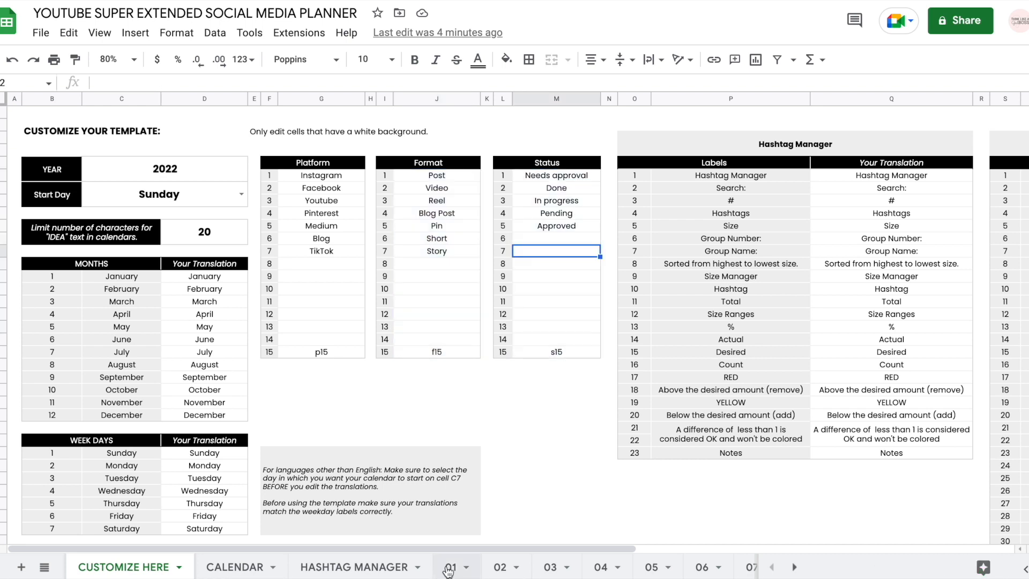
# Step: On sheet 01, examine the Status table, select its Status column entries and view the Status Summary
pyautogui.click(449, 568)
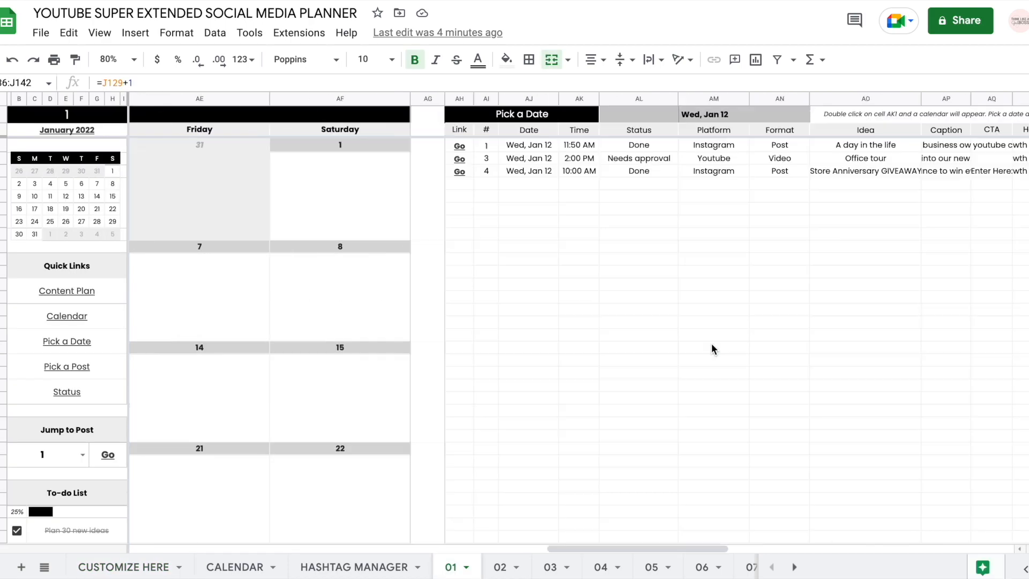
pyautogui.hscroll(-2, 890, 219)
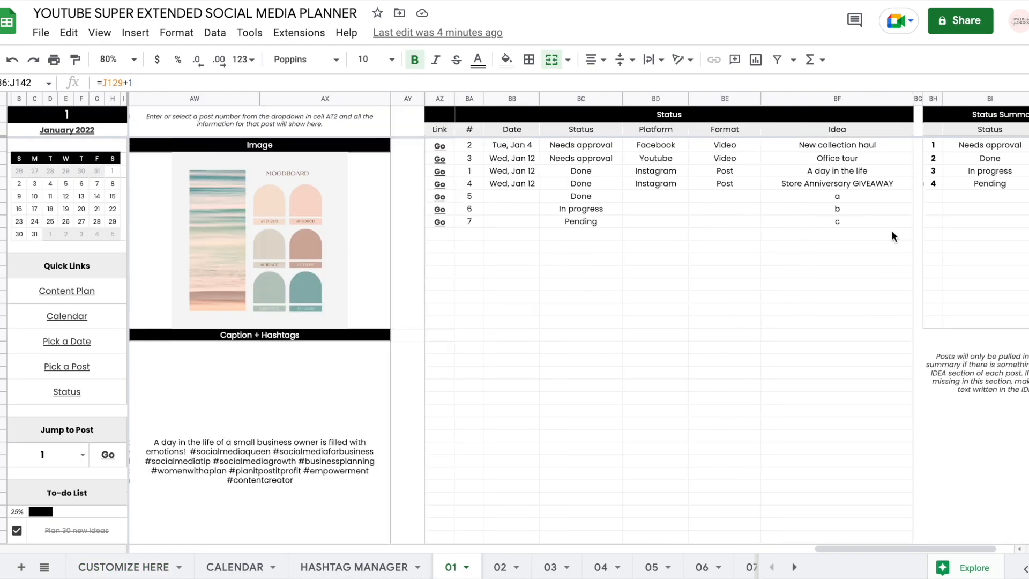
pyautogui.moveTo(595, 146); pyautogui.dragTo(839, 262)
pyautogui.click(579, 158)
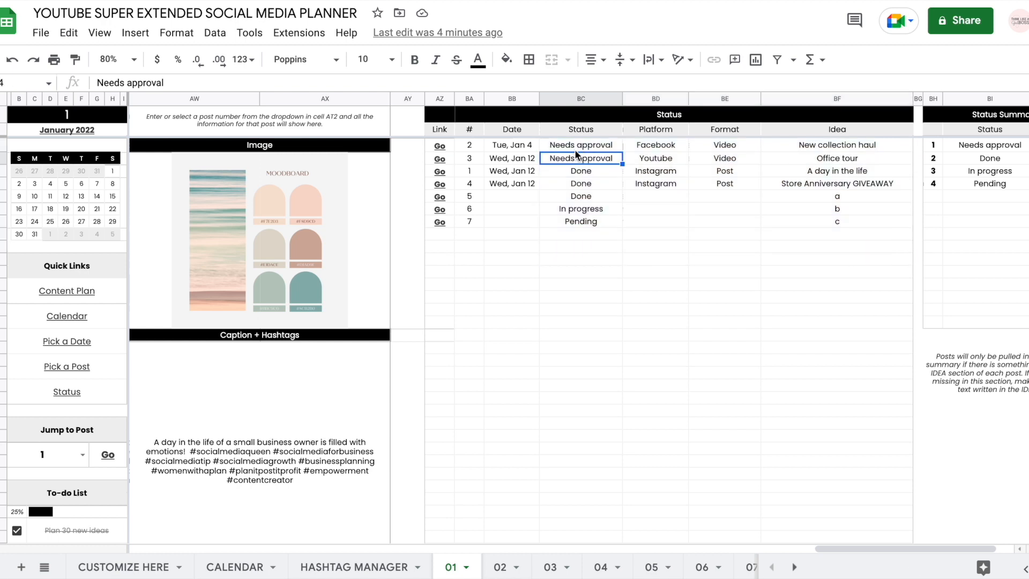
pyautogui.moveTo(570, 147); pyautogui.dragTo(570, 224)
pyautogui.hscroll(2, 570, 224)
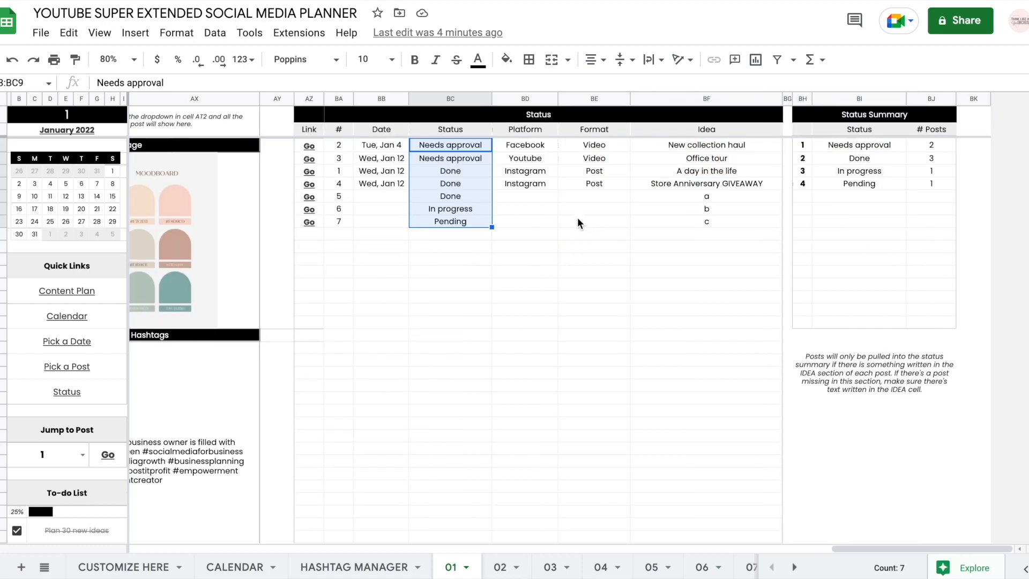
# Step: Go back to the CUSTOMIZE HERE sheet and select the entry cells of the Status list
pyautogui.click(109, 567)
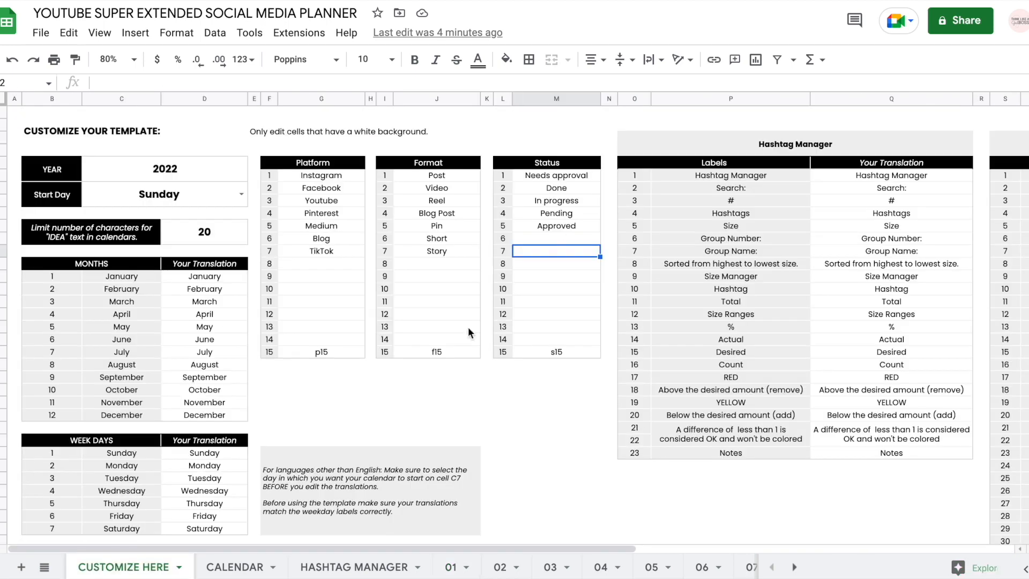
pyautogui.moveTo(543, 175); pyautogui.dragTo(548, 349)
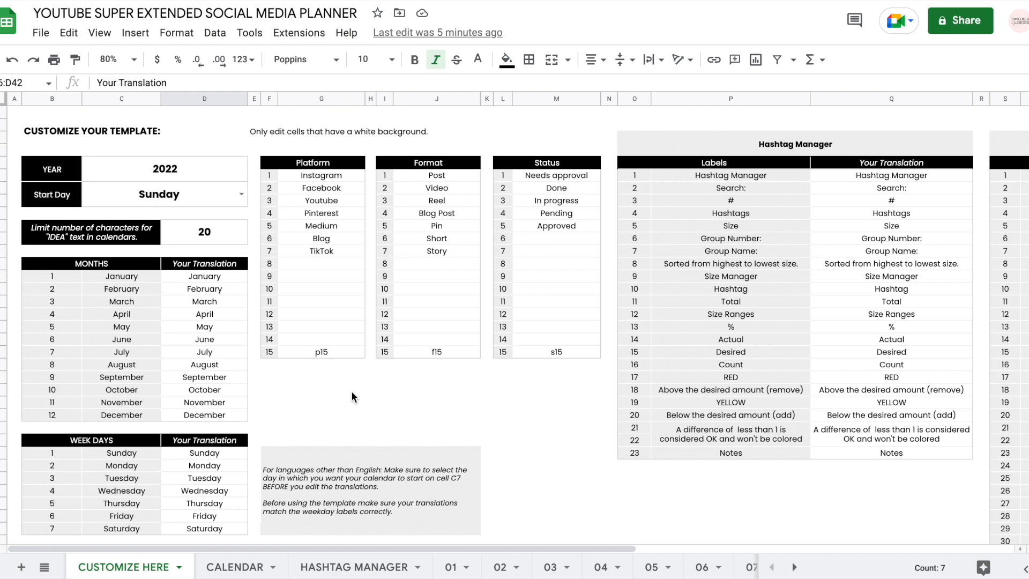
# Step: On sheet 01, look over the monthly calendar and select the Content Plan header cells
pyautogui.click(451, 566)
pyautogui.hscroll(-15, 452, 234)
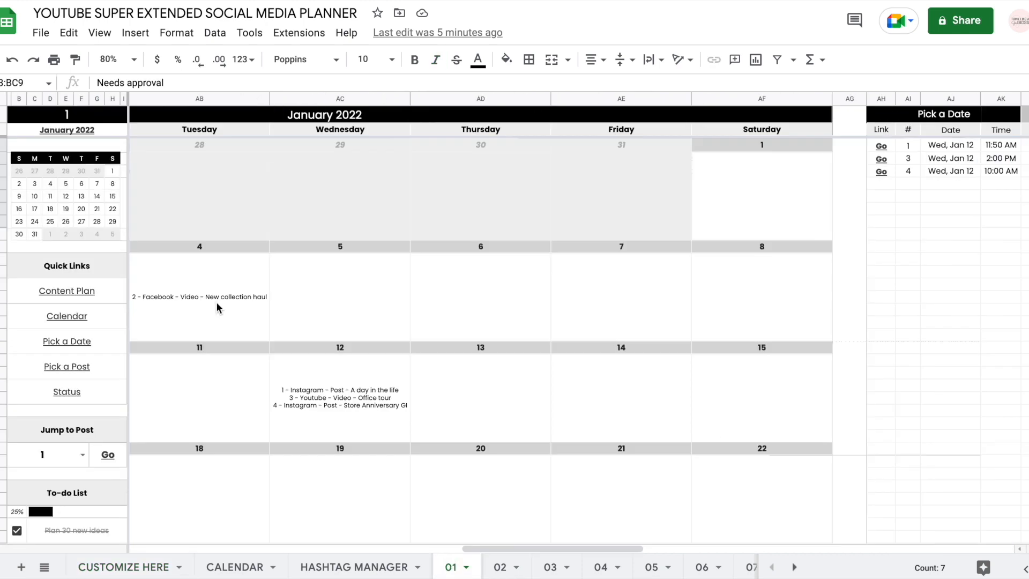
pyautogui.click(340, 185)
pyautogui.moveTo(149, 130); pyautogui.dragTo(852, 123)
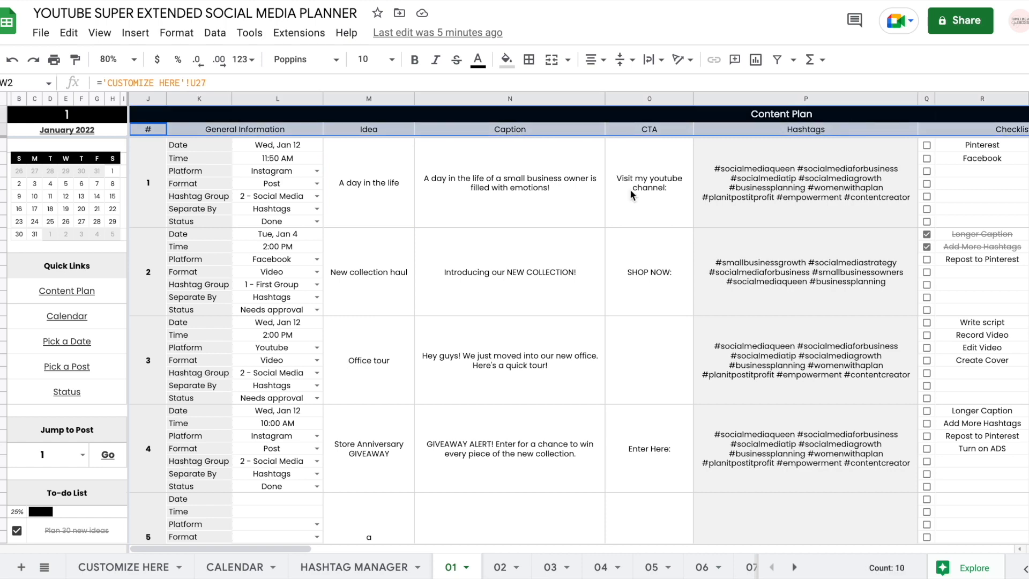
# Step: Check the CUSTOMIZE HERE sheet, then inspect the Content Plan's column headings on sheet 01
pyautogui.click(119, 567)
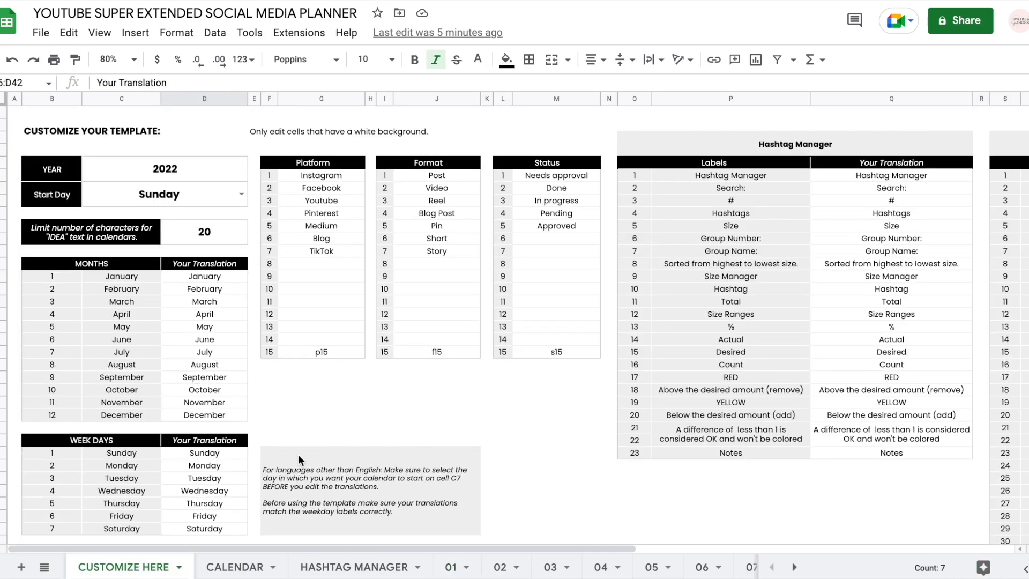
pyautogui.click(451, 566)
pyautogui.click(401, 132)
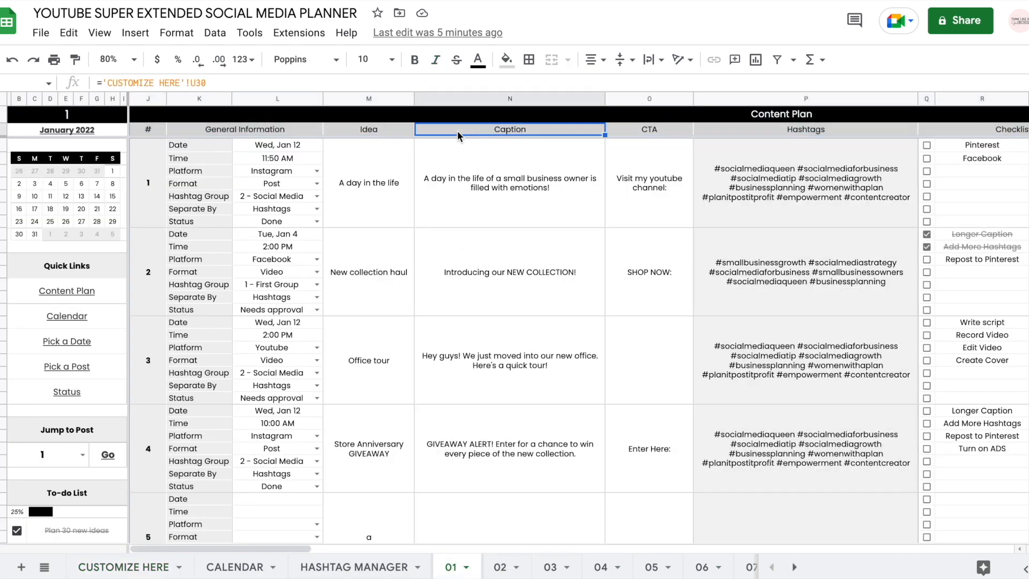
# Step: On the CUSTOMIZE HERE sheet, review the WEEKS labels and the WEEK DAYS translation cells from Sunday to Saturday
pyautogui.click(134, 568)
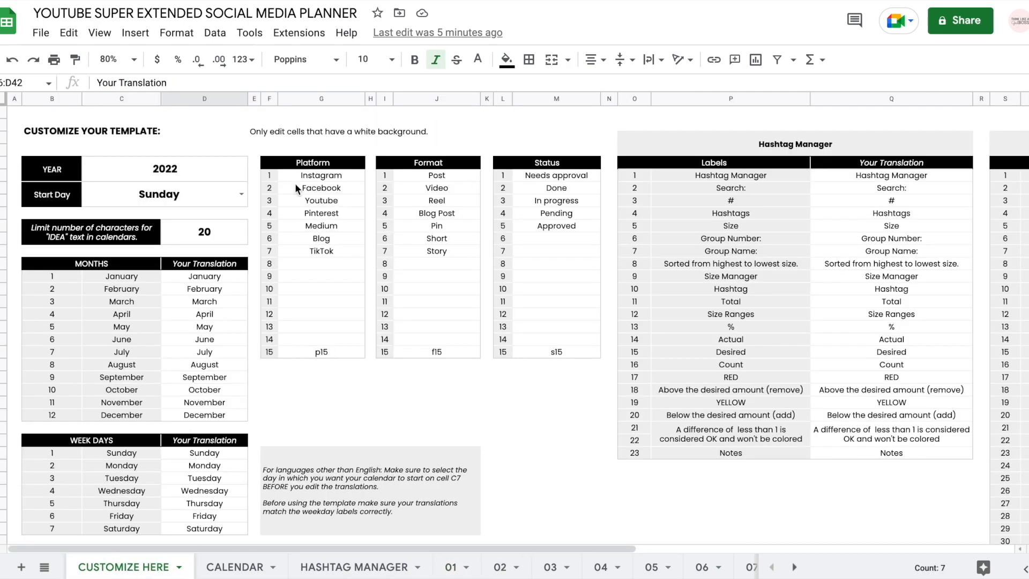
pyautogui.scroll(-5, 133, 378)
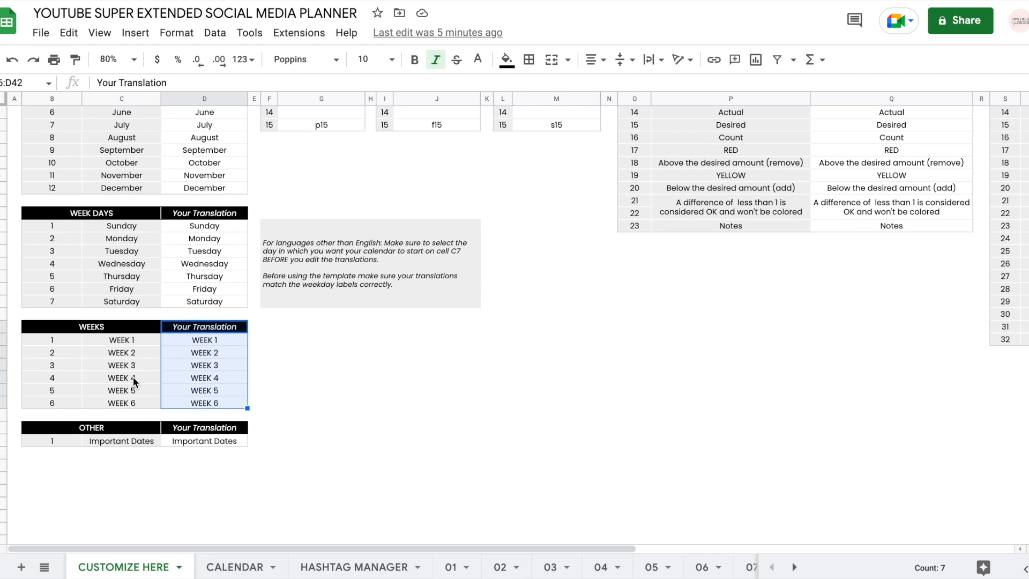
pyautogui.click(123, 341)
pyautogui.click(220, 252)
pyautogui.moveTo(204, 225); pyautogui.dragTo(209, 300)
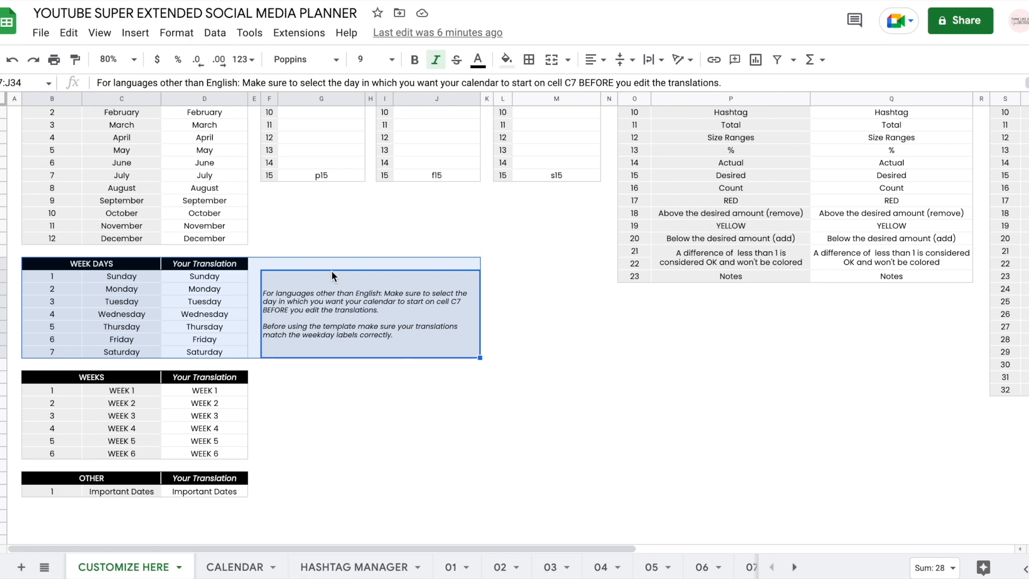
# Step: View the Start Day options, leave them unchanged and return to the WEEK DAYS table
pyautogui.scroll(4, 332, 271)
pyautogui.click(242, 196)
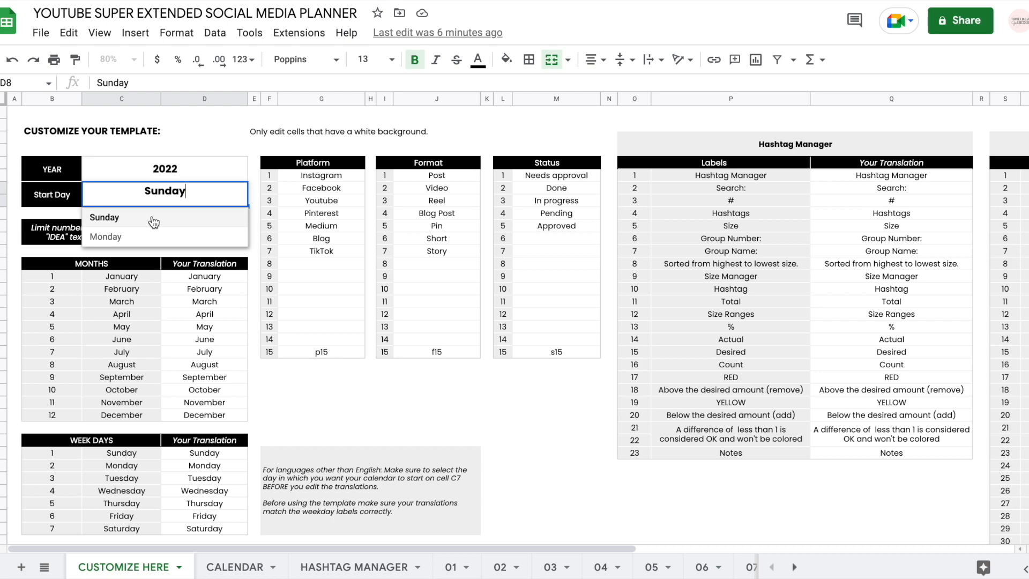
pyautogui.scroll(-6, 385, 378)
pyautogui.click(358, 328)
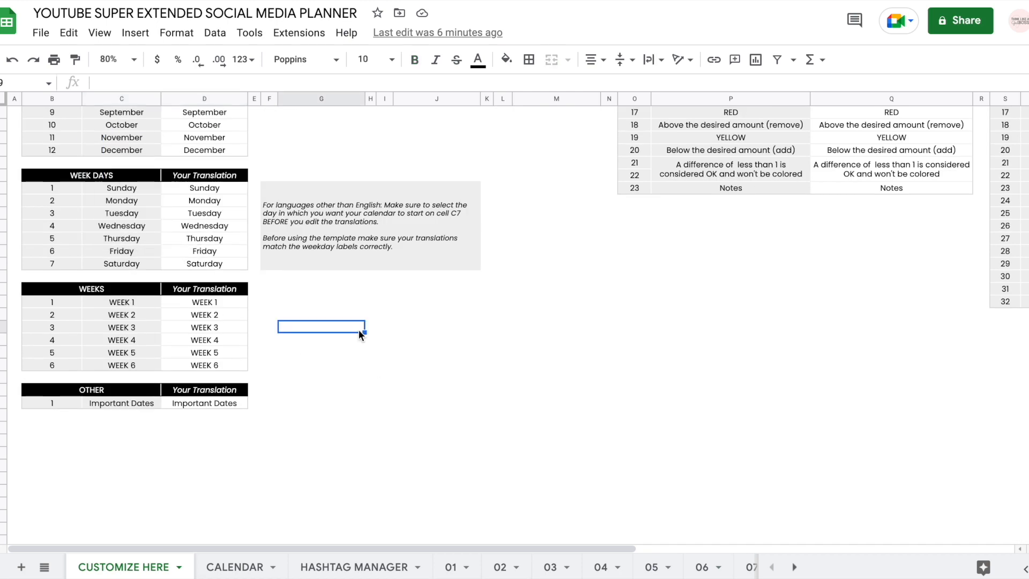
# Step: Compare the WEEK DAYS labels with their translations, stepping through the label cells from Monday to Saturday
pyautogui.moveTo(205, 188); pyautogui.dragTo(134, 266)
pyautogui.click(127, 200)
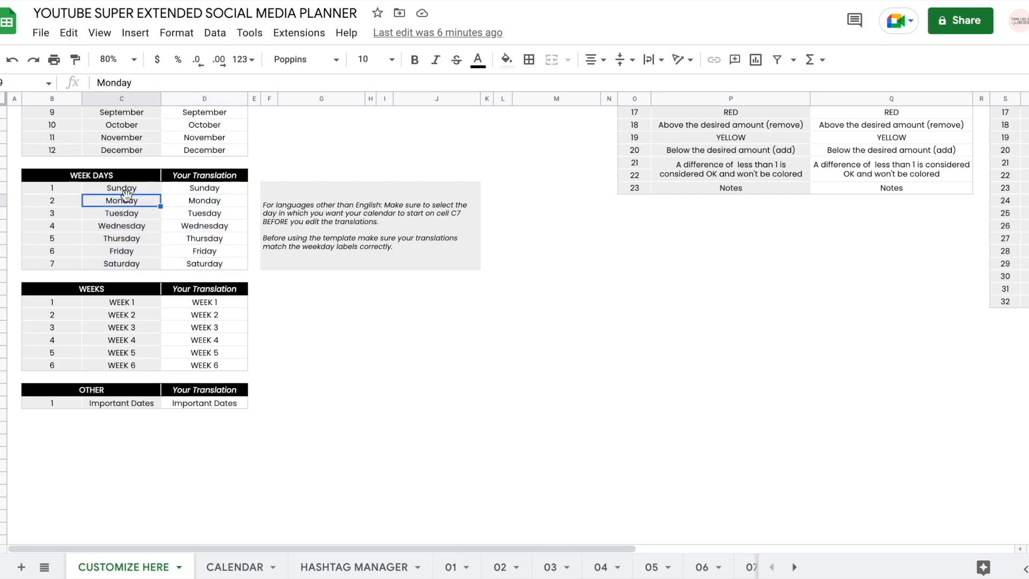
pyautogui.press('Down')
pyautogui.press('Down')
pyautogui.press('Down')
pyautogui.press('Down')
pyautogui.press('Down')
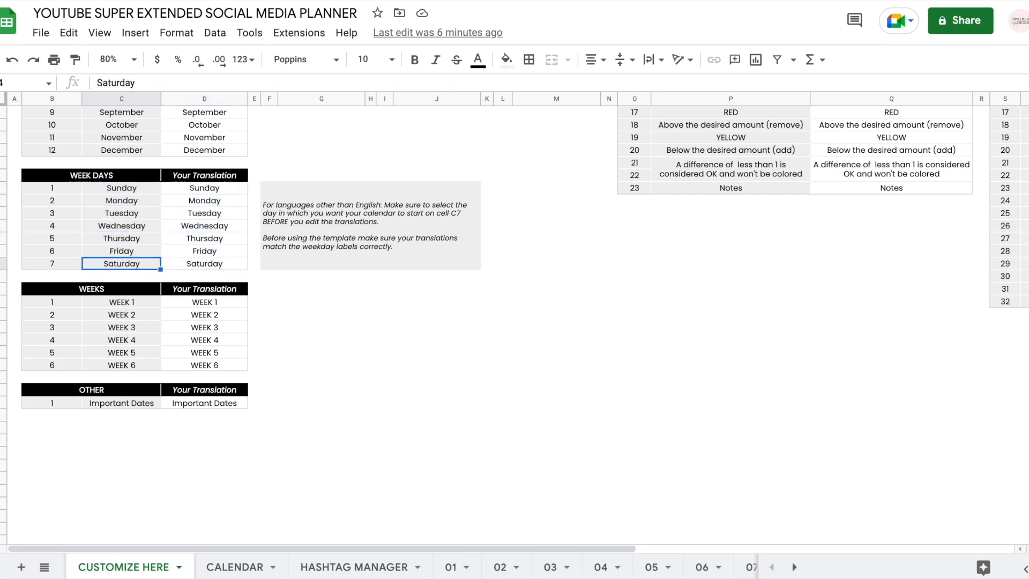
# Step: Set the Start Day to Monday and check the order of the WEEK DAYS labels
pyautogui.scroll(5, 555, 222)
pyautogui.click(244, 191)
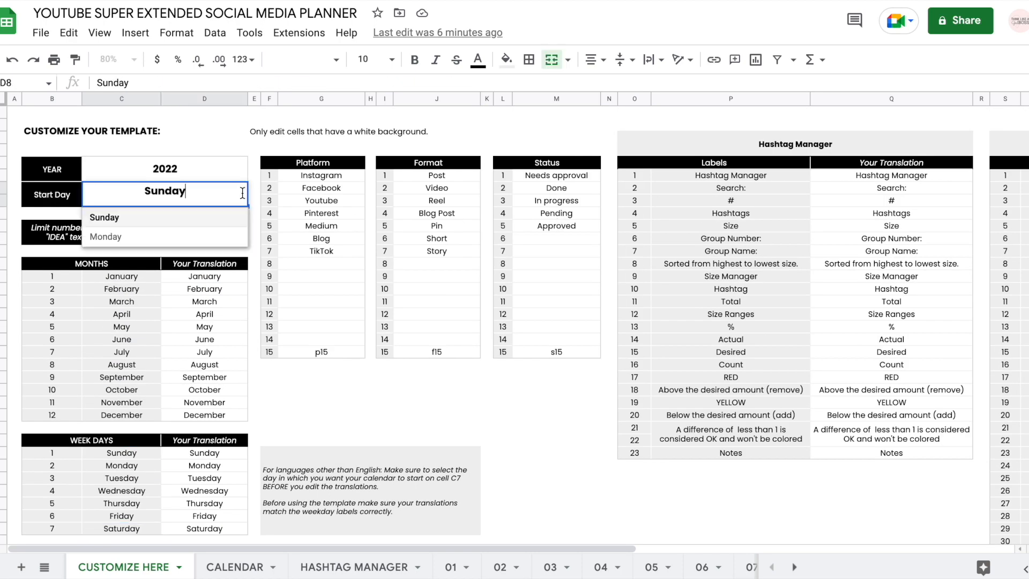
pyautogui.click(125, 236)
pyautogui.scroll(-4, 300, 300)
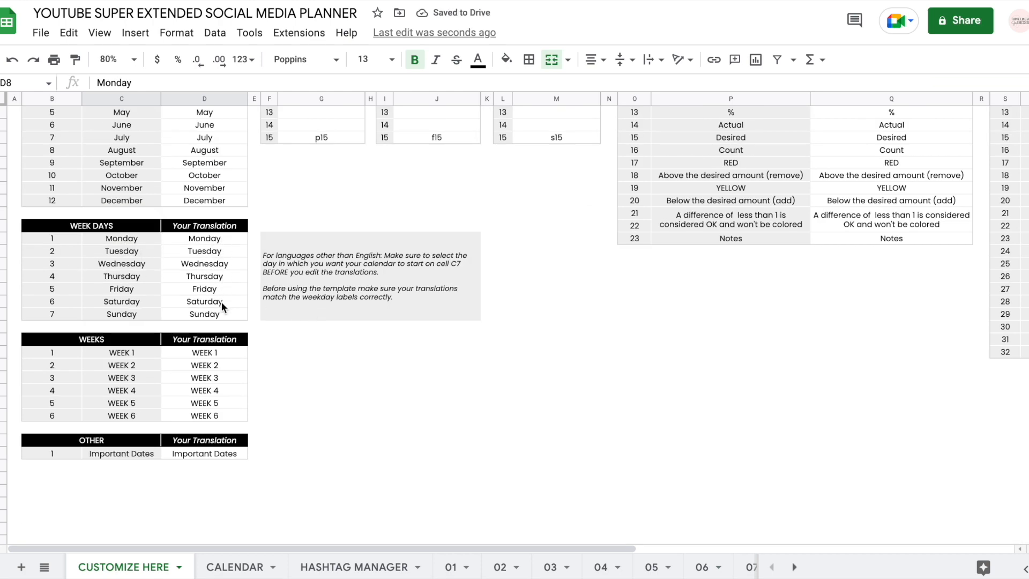
pyautogui.scroll(5, 217, 263)
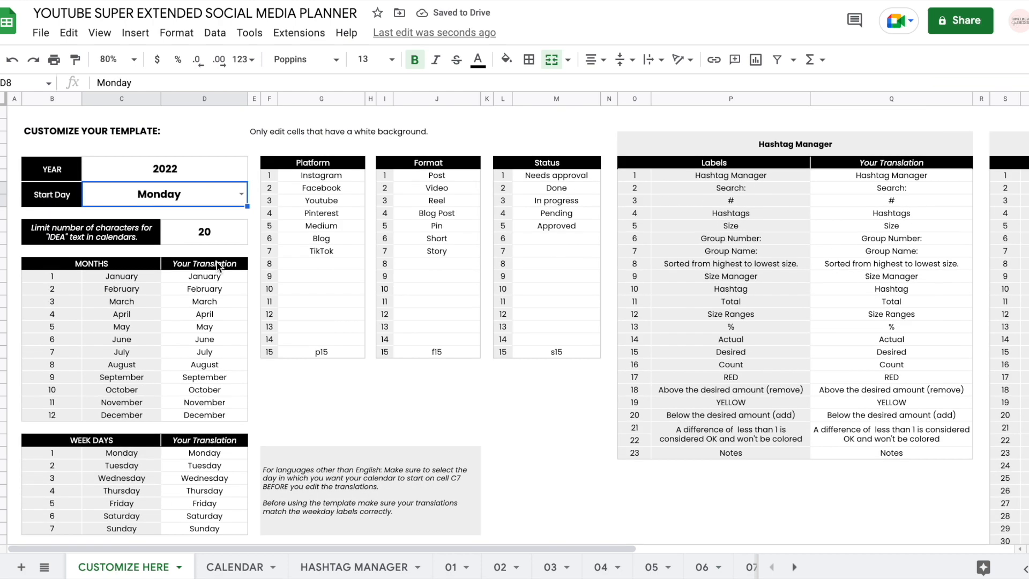
# Step: Set the Start Day back to Sunday and check the order of the WEEK DAYS labels
pyautogui.click(242, 194)
pyautogui.click(123, 220)
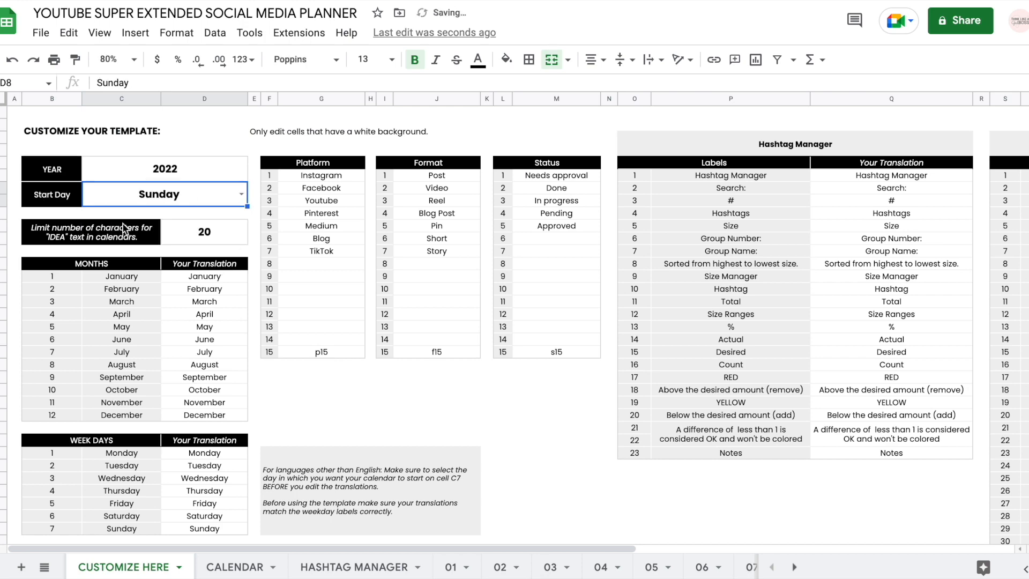
pyautogui.scroll(-5, 302, 317)
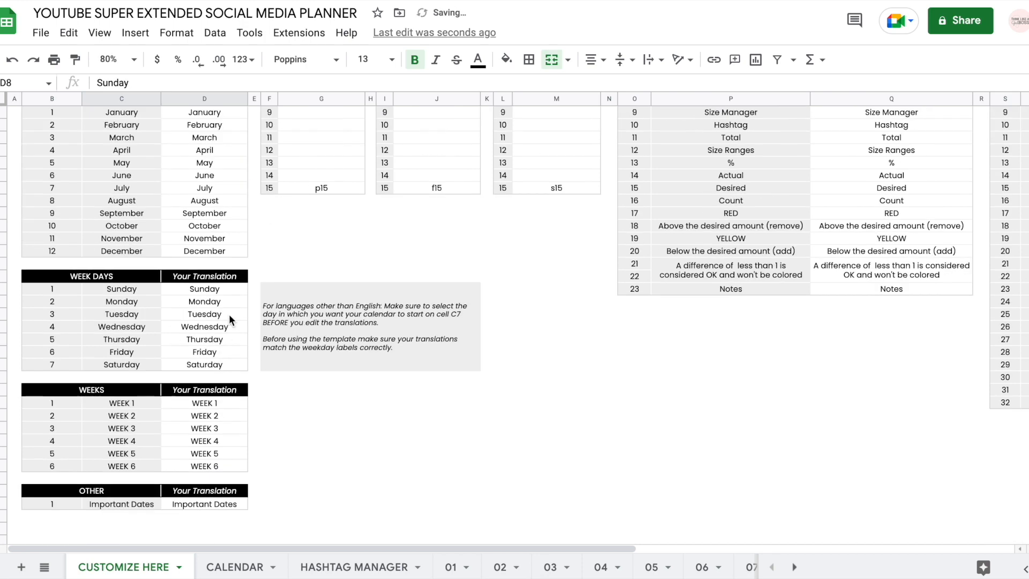
# Step: Delete all four Help Text translations in the Translation column and undo the deletion
pyautogui.scroll(5, 619, 410)
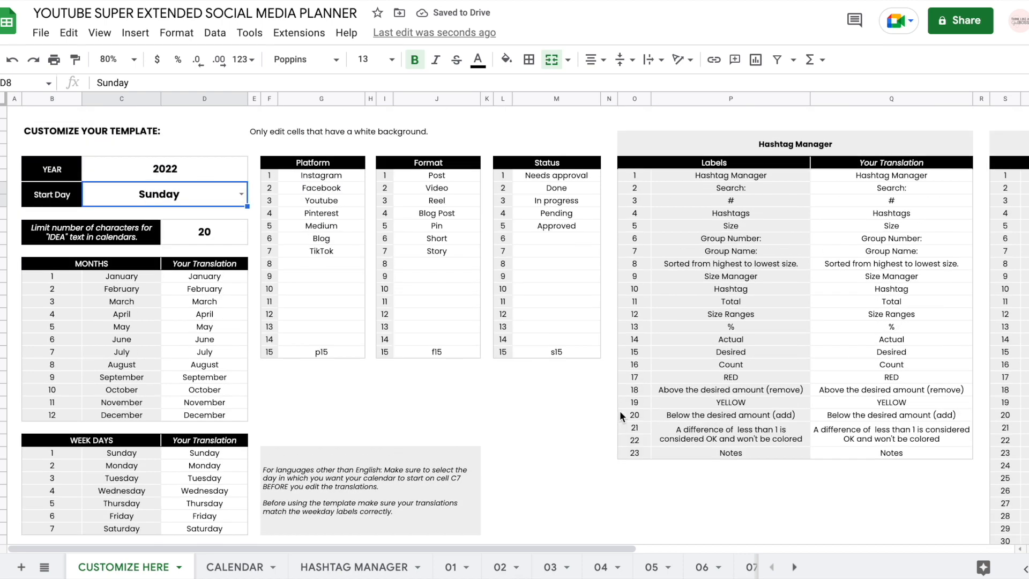
pyautogui.hscroll(5, 616, 375)
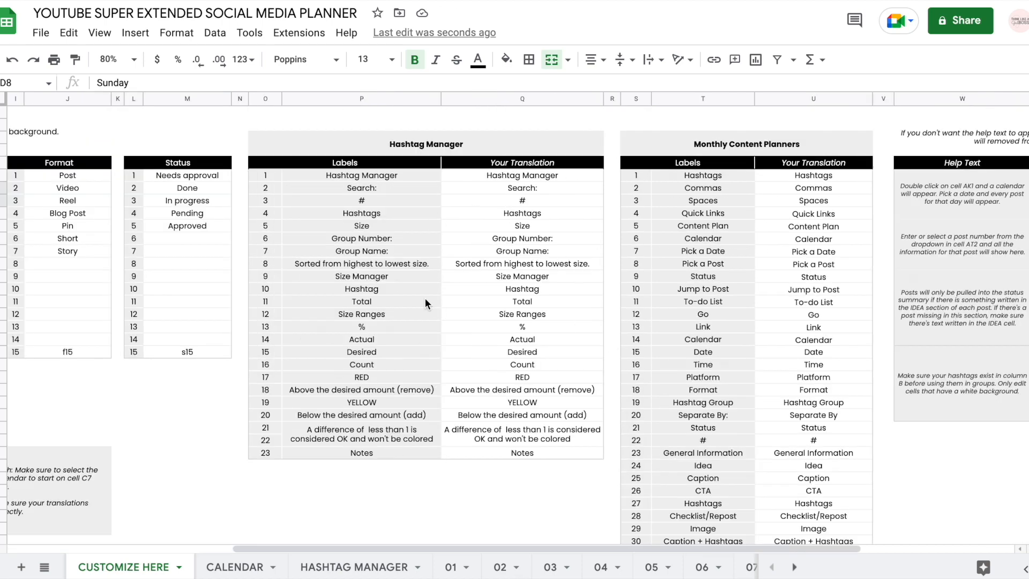
pyautogui.hscroll(5, 425, 297)
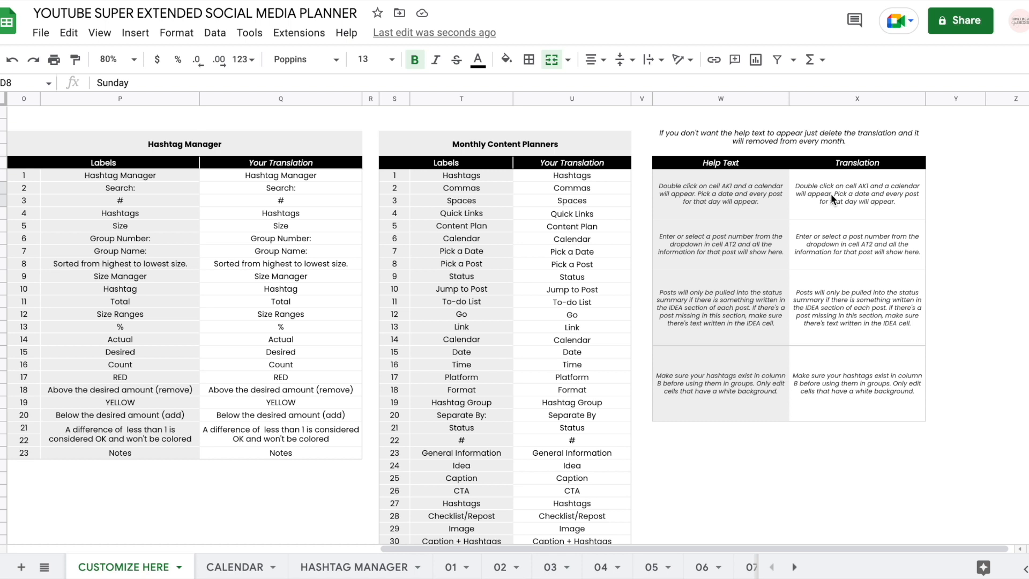
pyautogui.moveTo(830, 194); pyautogui.dragTo(832, 361)
pyautogui.press('Delete')
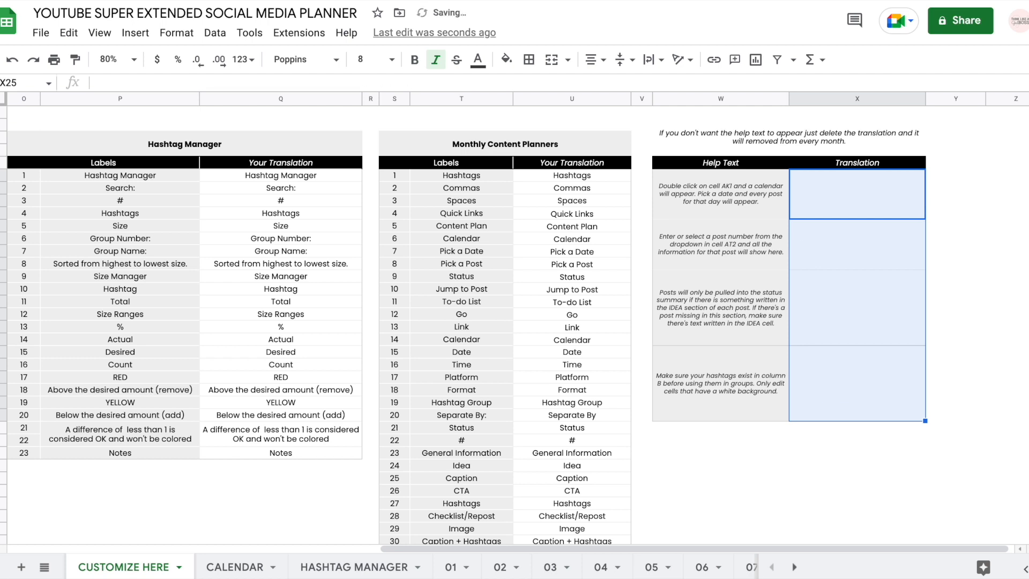
pyautogui.hotkey('ctrl', 'z')
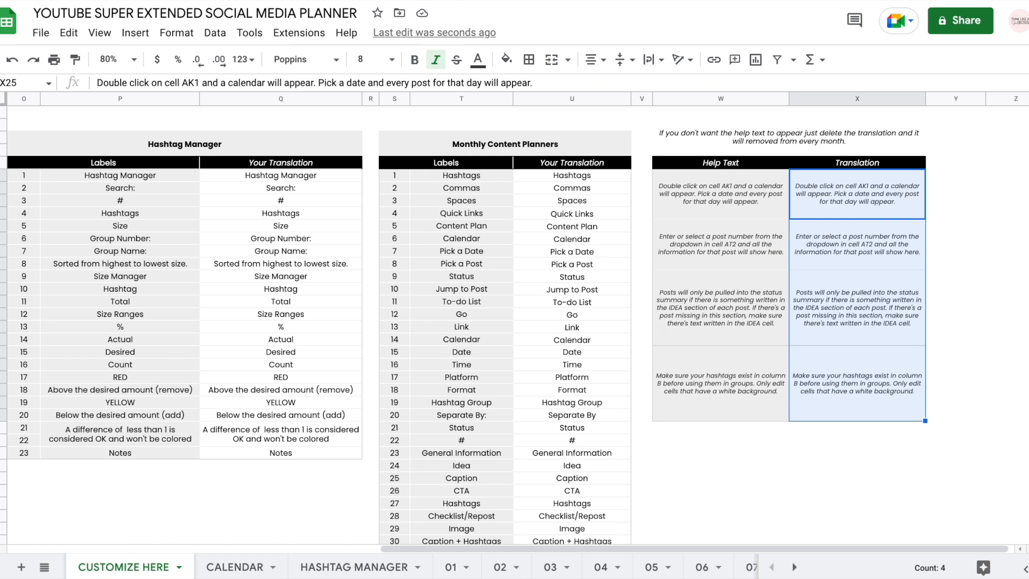
# Step: Open sheet 01 and look over its Content Plan and the January 2022 calendar
pyautogui.hscroll(-10, 515, 322)
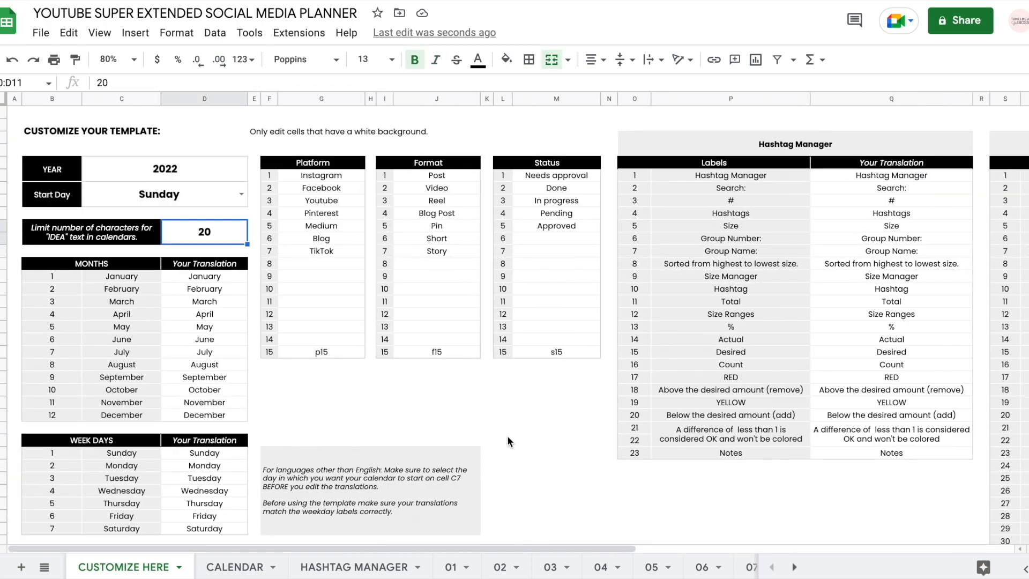
pyautogui.click(448, 563)
pyautogui.hscroll(15, 603, 351)
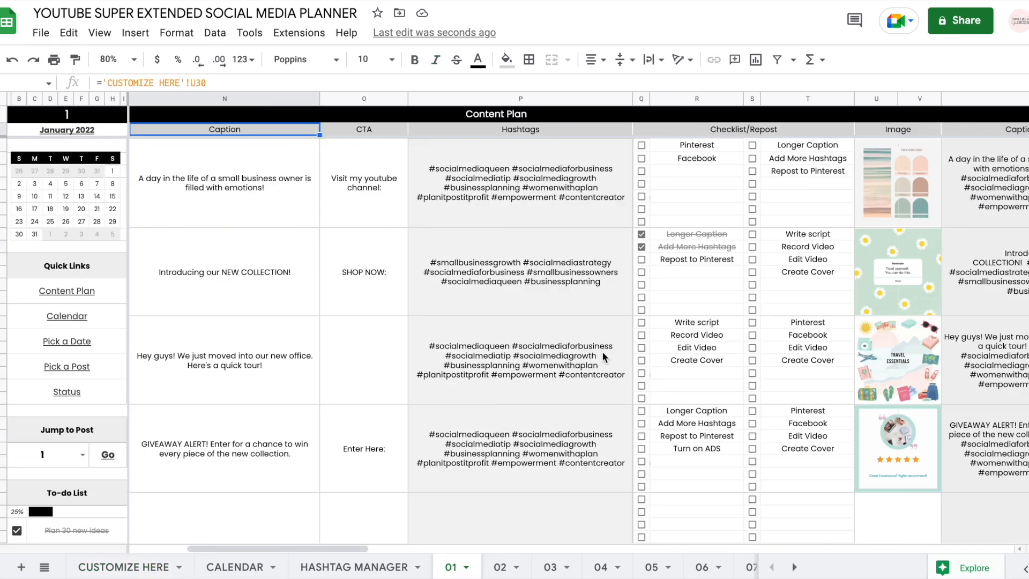
pyautogui.hscroll(-15, 603, 351)
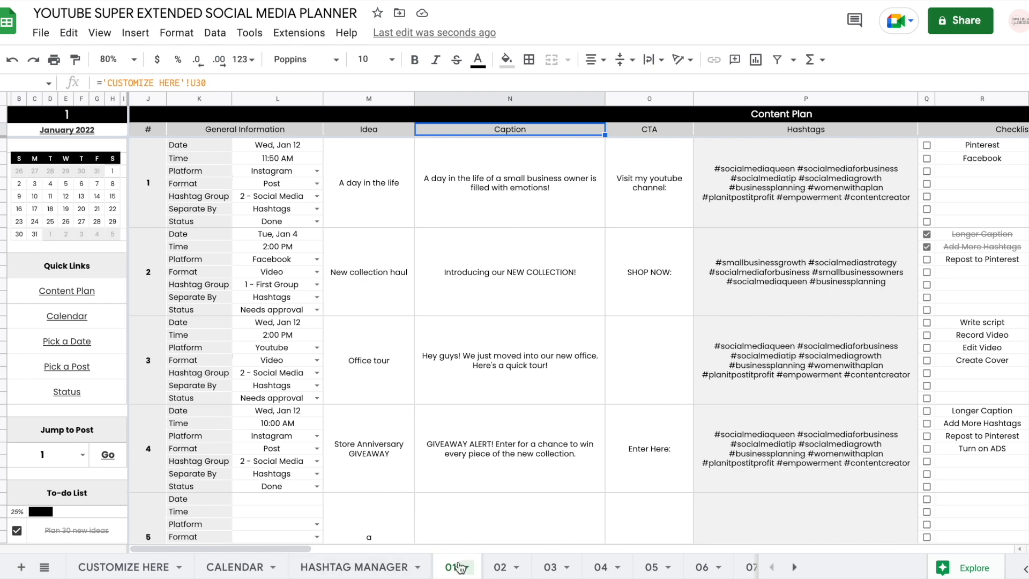
pyautogui.hscroll(10, 614, 447)
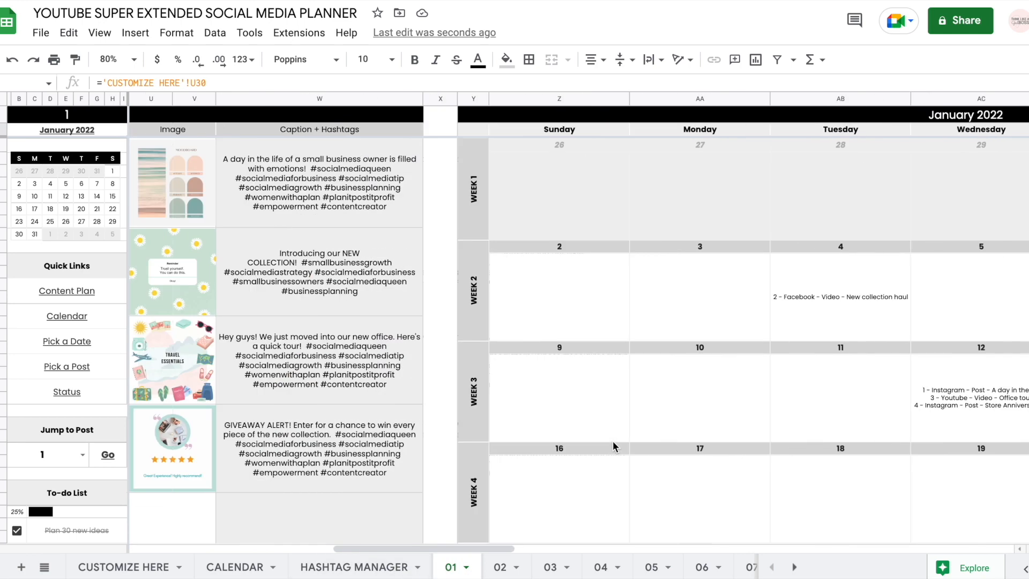
pyautogui.hscroll(5, 614, 448)
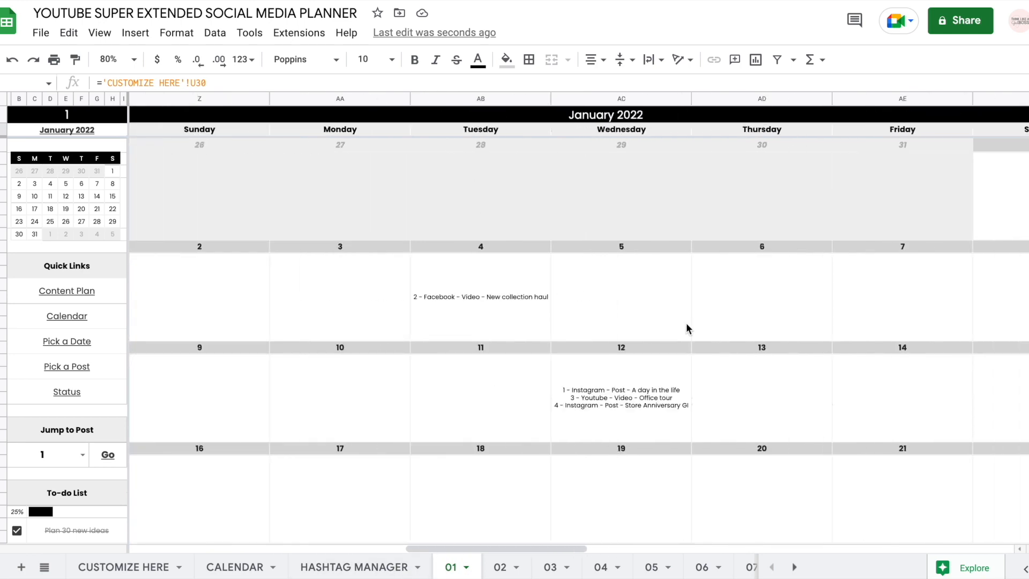
# Step: Compare the Content Plan ideas with their entries in the January 2022 calendar at 120% zoom
pyautogui.click(109, 58)
pyautogui.write('120')
pyautogui.press('Return')
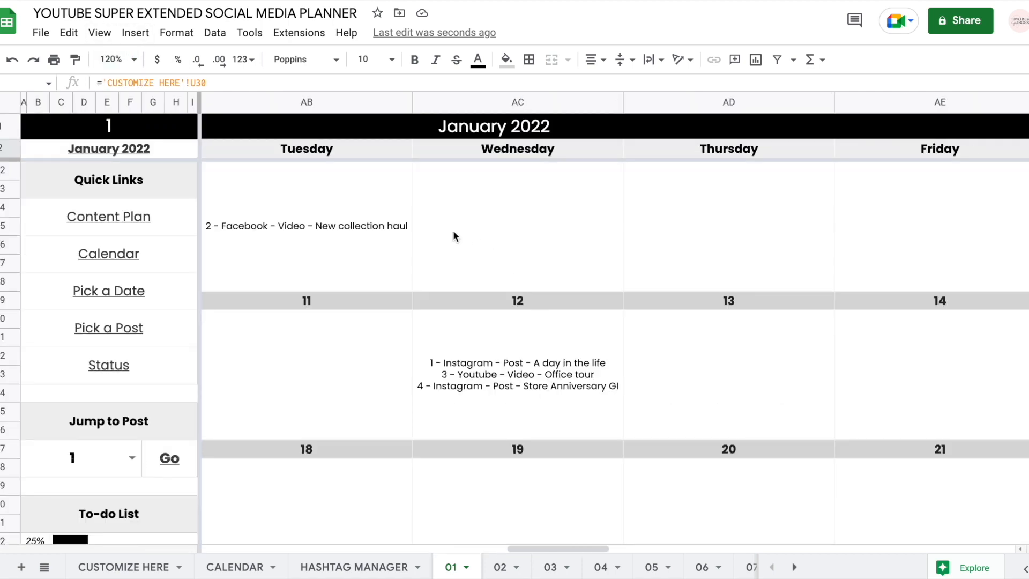
pyautogui.click(729, 358)
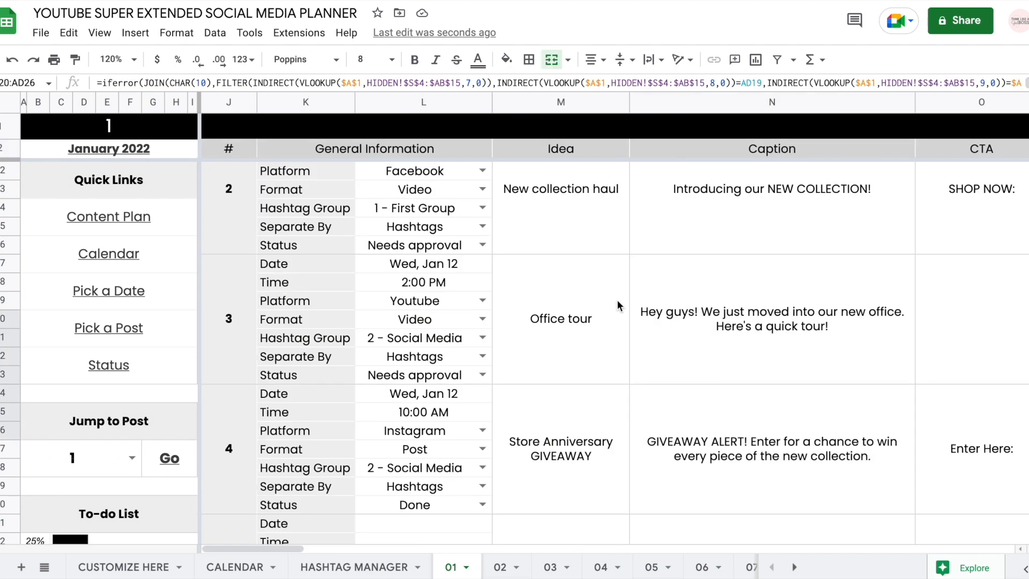
pyautogui.click(617, 300)
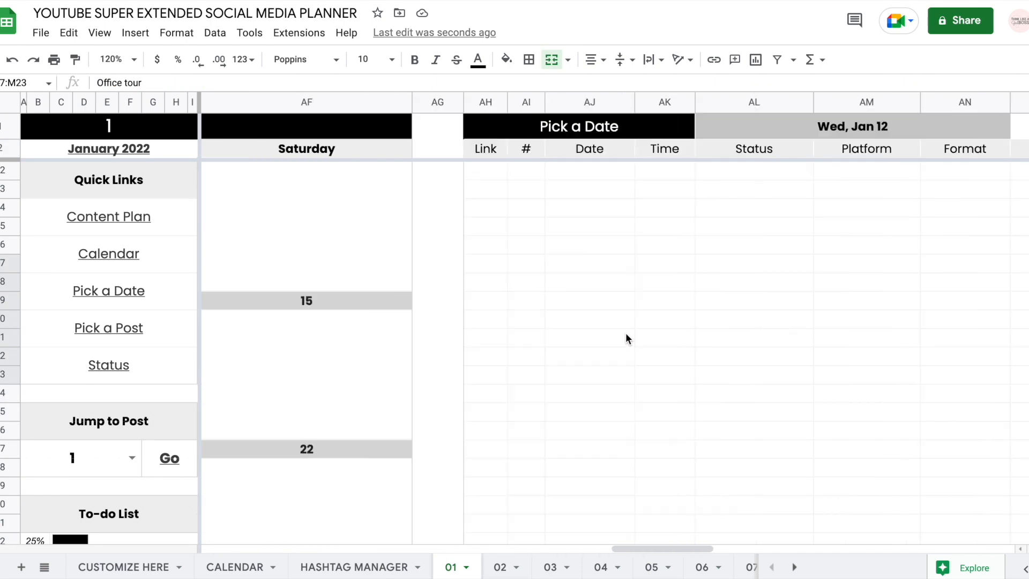
pyautogui.hscroll(2, 625, 332)
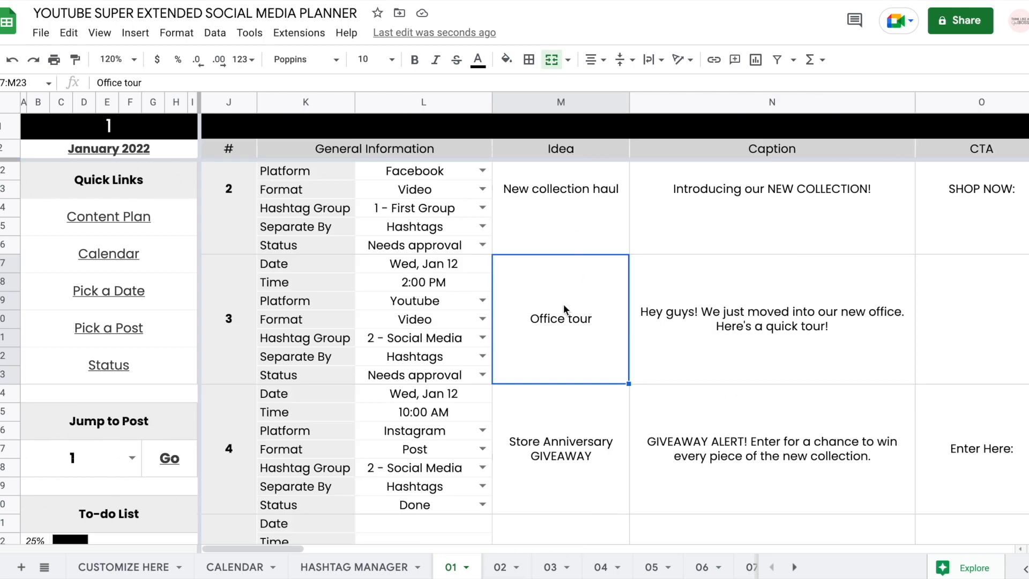
pyautogui.hscroll(20, 564, 310)
pyautogui.hscroll(-3, 563, 310)
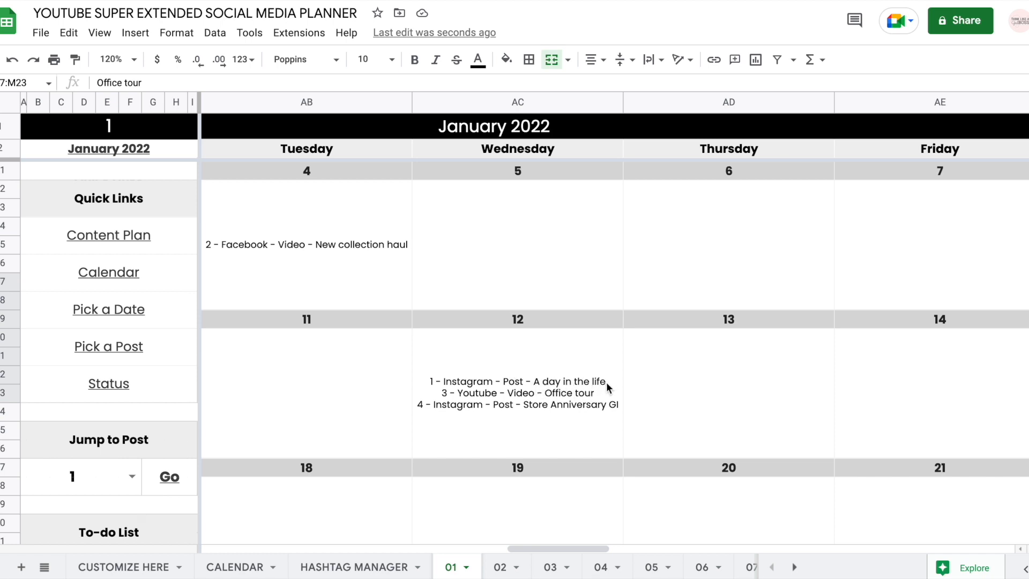
# Step: Set the character limit for IDEA text in calendars to 1000 and check the January calendar in sheet 01
pyautogui.click(138, 564)
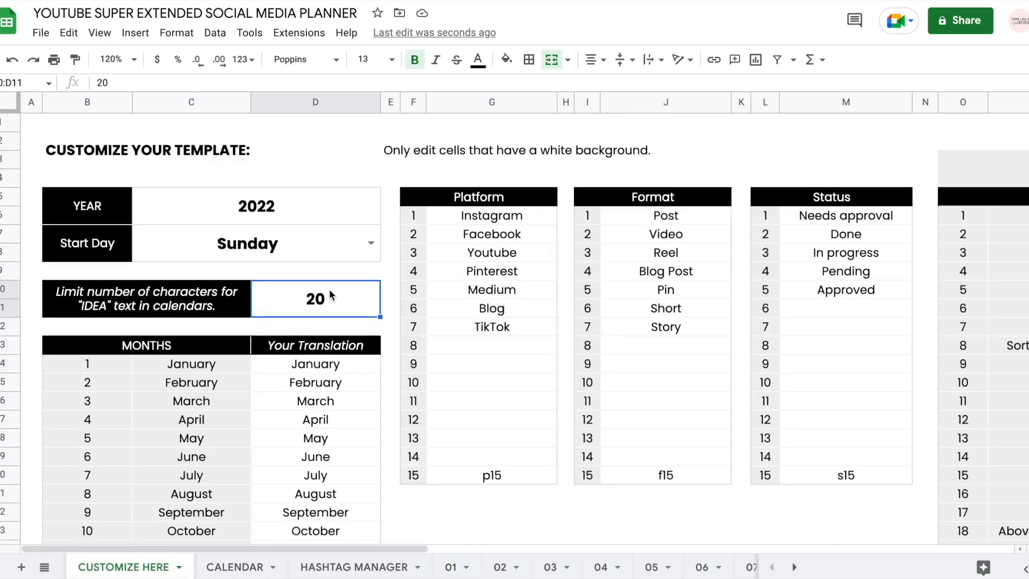
pyautogui.write('1000')
pyautogui.press('Return')
pyautogui.click(452, 567)
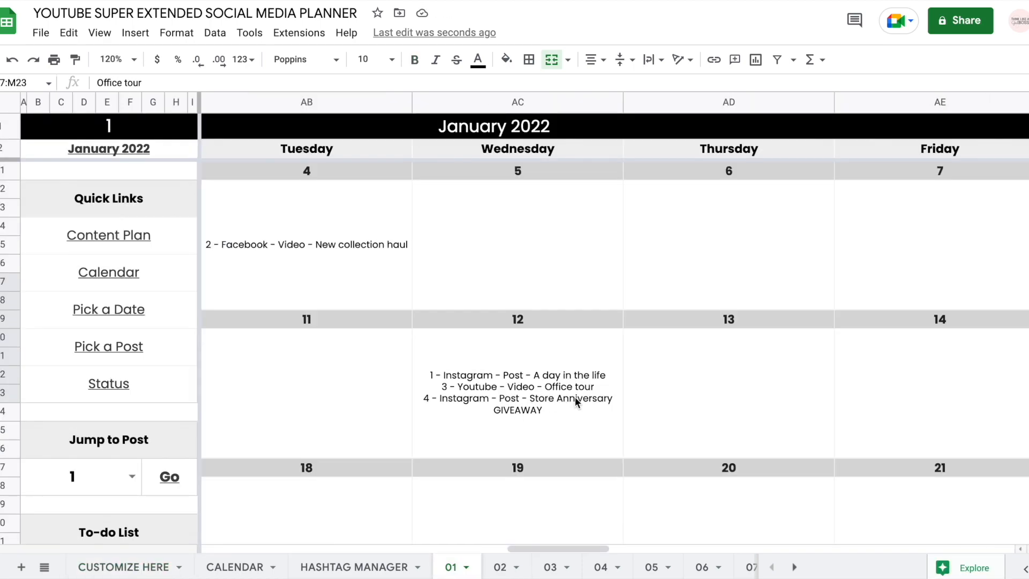
# Step: Undo the IDEA character limit change, recheck the January calendar in sheet 01 and return to CUSTOMIZE HERE
pyautogui.hotkey('ctrl', 'z')
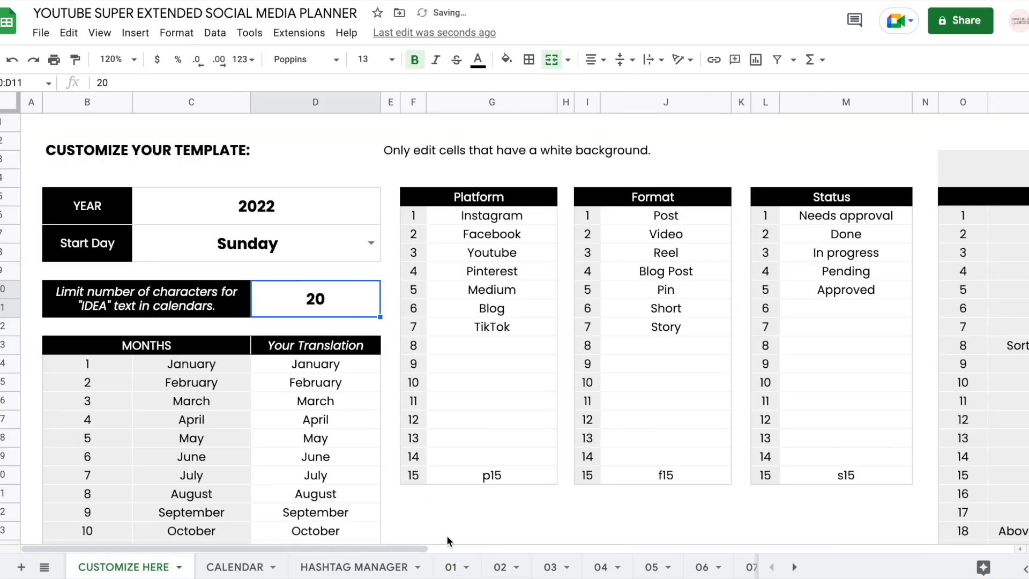
pyautogui.click(451, 569)
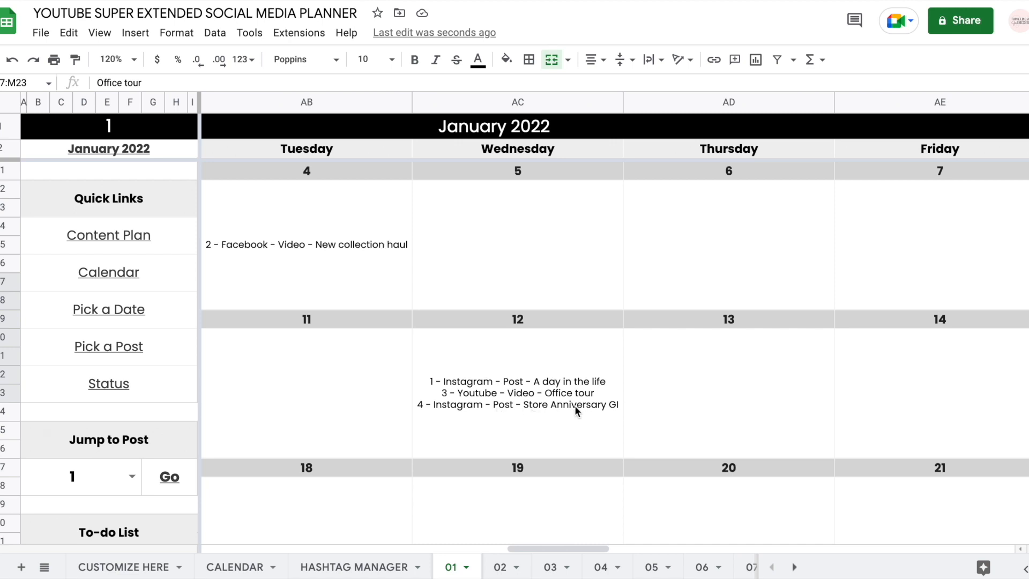
pyautogui.click(124, 566)
# Step: Set the zoom to 80% and open the CALENDAR sheet
pyautogui.click(112, 59)
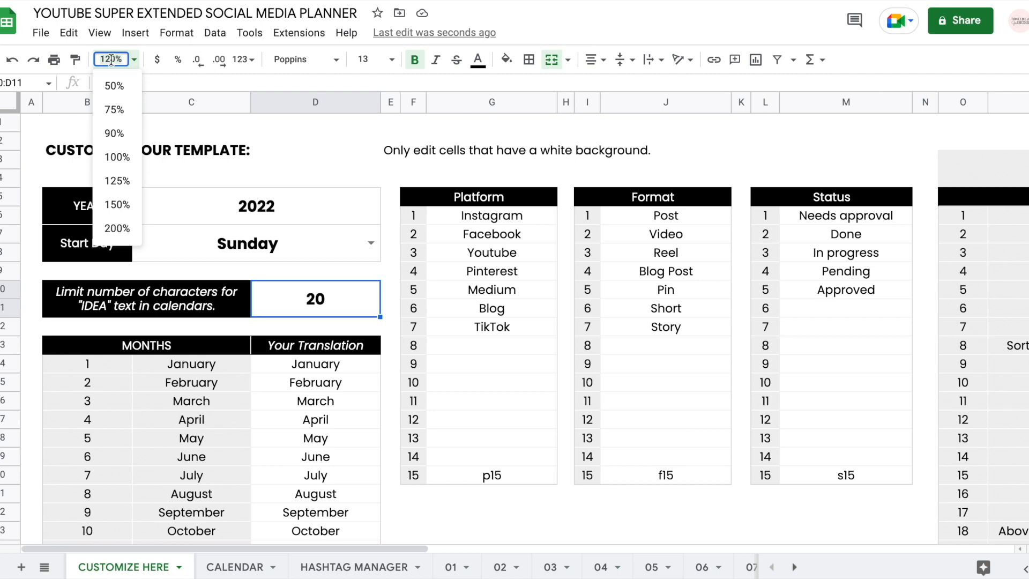
pyautogui.write('80')
pyautogui.press('Return')
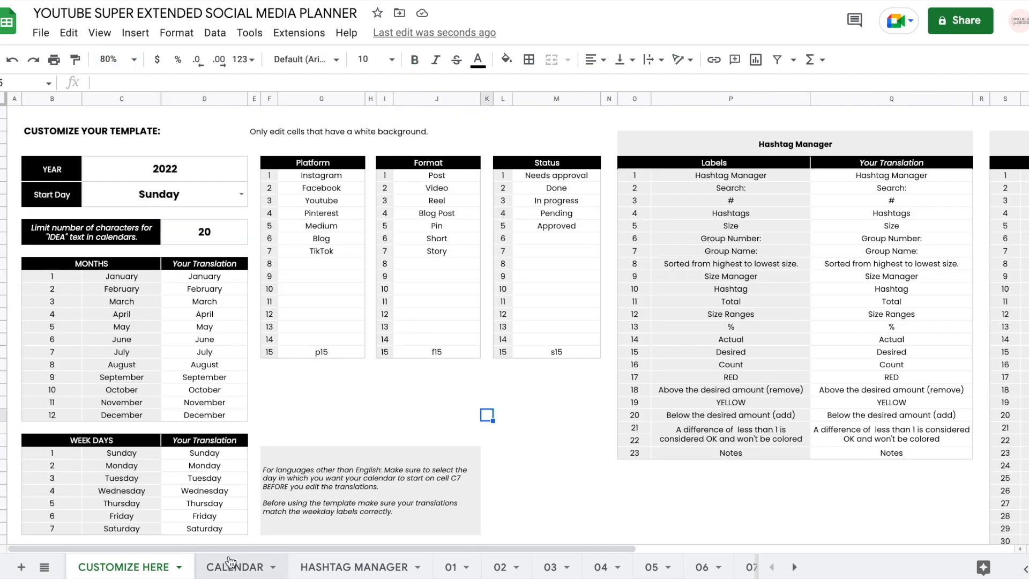
pyautogui.click(234, 567)
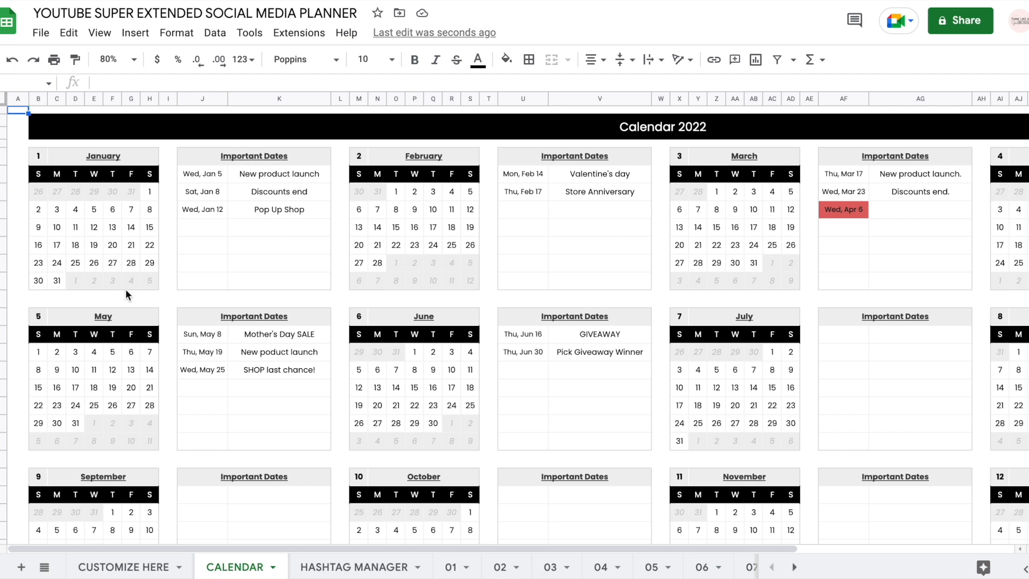
# Step: Highlight January's Important Dates block, including its heading and empty rows, and clear the selection
pyautogui.click(205, 159)
pyautogui.moveTo(204, 154); pyautogui.dragTo(278, 275)
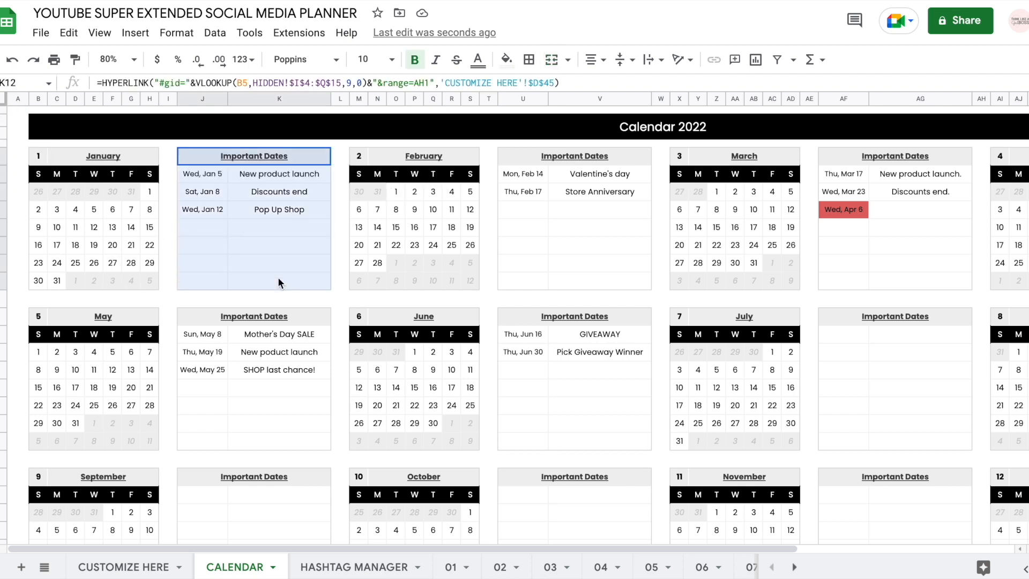
pyautogui.click(339, 210)
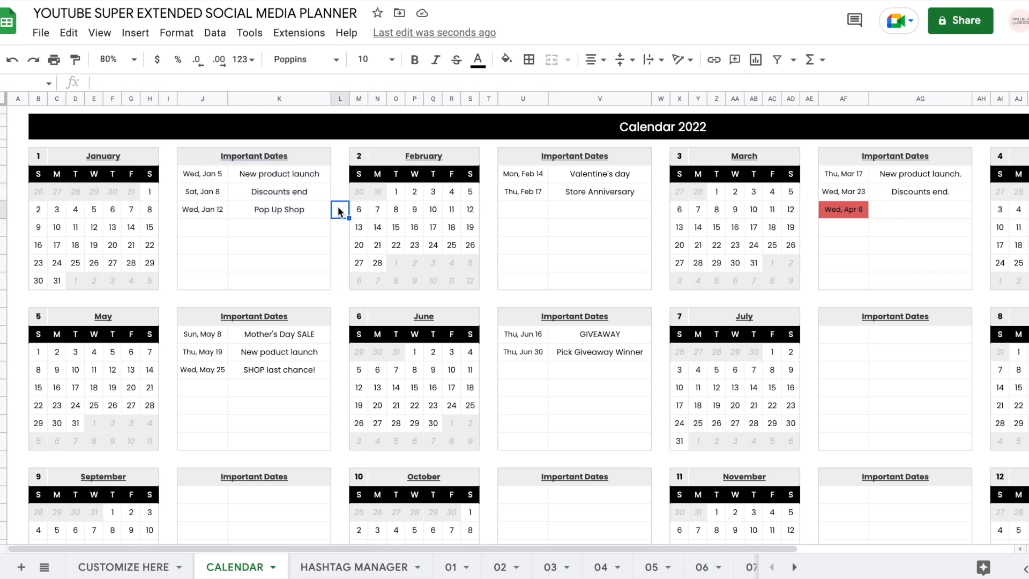
# Step: Set the date of January's New product launch entry to January 13, 2022 from the date picker
pyautogui.doubleClick(204, 174)
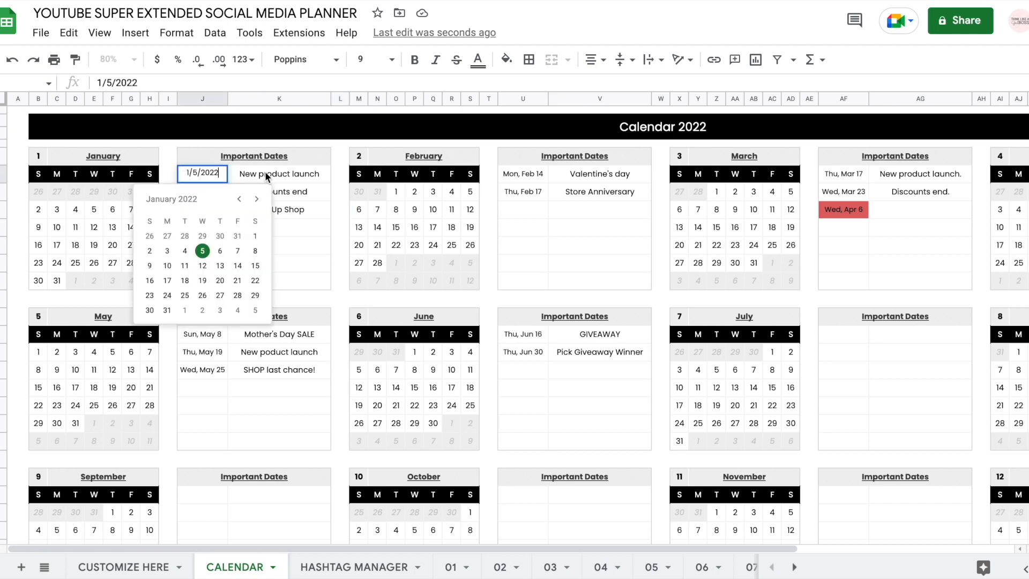
pyautogui.click(290, 186)
pyautogui.doubleClick(202, 175)
pyautogui.click(220, 265)
# Step: Set the date of January's New product launch entry to February 9, 2022, outside its own month
pyautogui.doubleClick(210, 177)
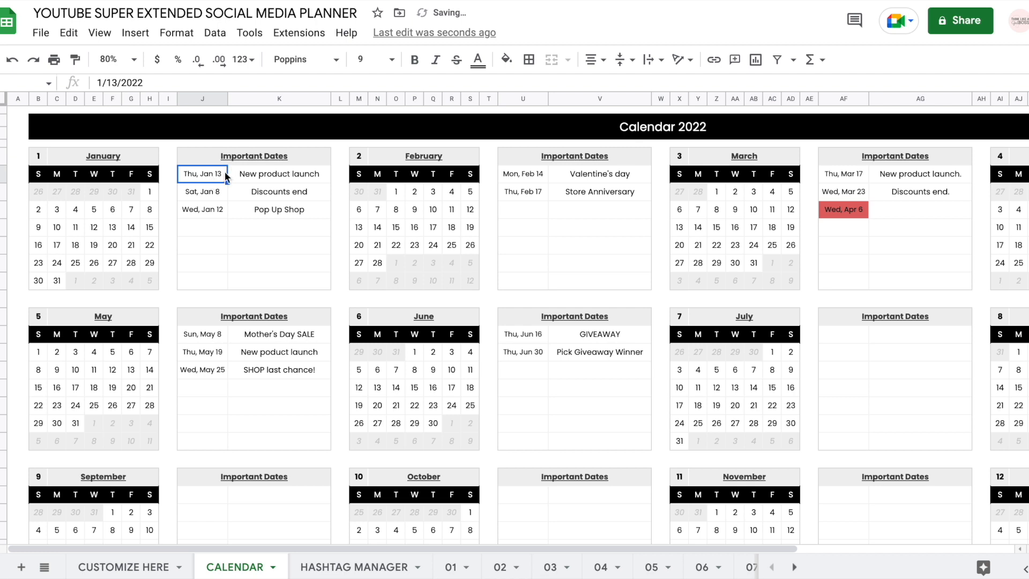
pyautogui.click(256, 199)
pyautogui.click(201, 254)
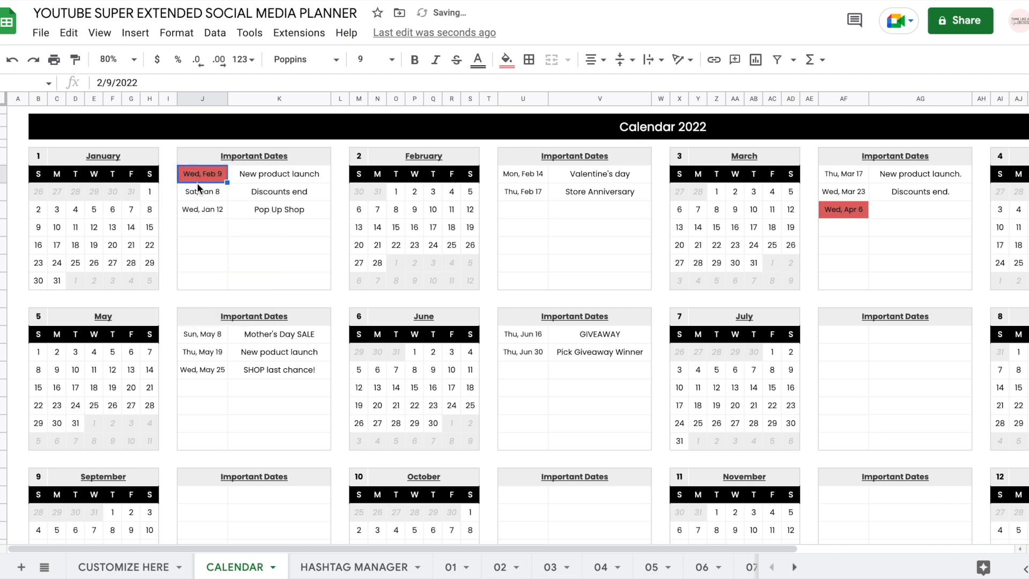
# Step: Set the date of January's New product launch entry to January 18, 2022
pyautogui.doubleClick(216, 173)
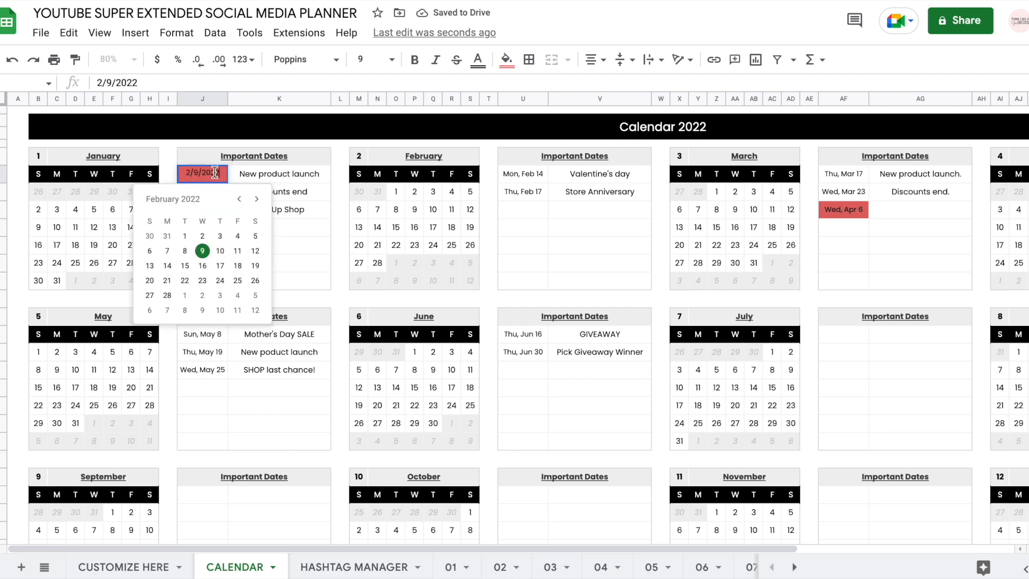
pyautogui.click(236, 199)
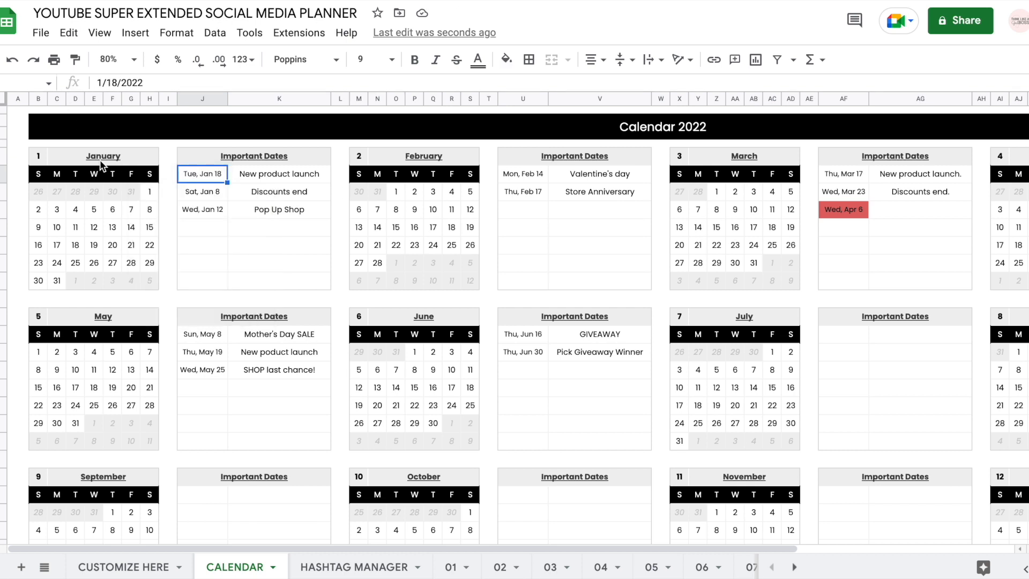
# Step: Check where the links on the January heading and its Important Dates heading lead
pyautogui.click(106, 156)
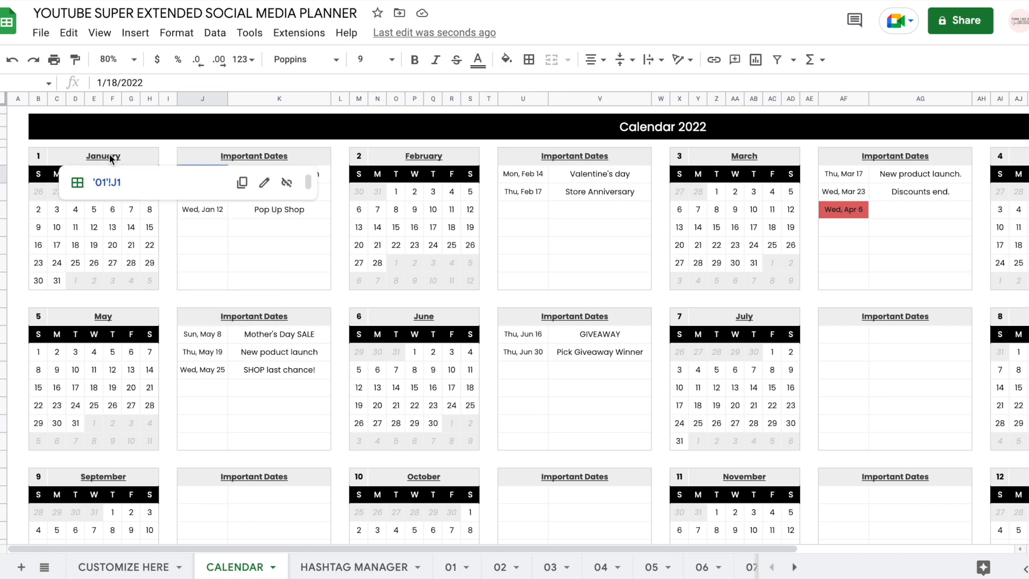
pyautogui.click(252, 154)
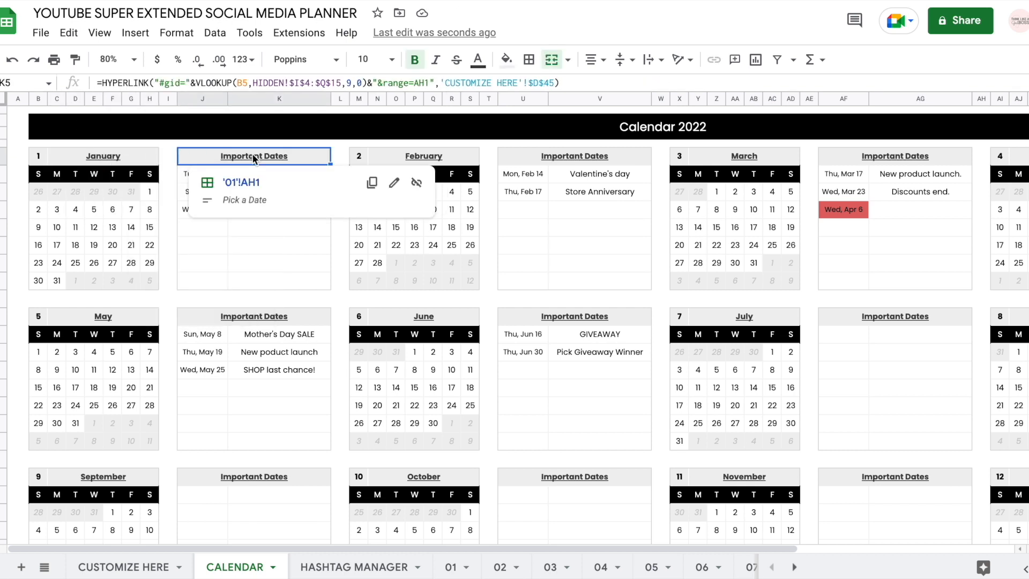
# Step: Follow the January heading's link to the Content Plan in sheet 01 and look over the monthly sheets and Quick Links
pyautogui.click(95, 153)
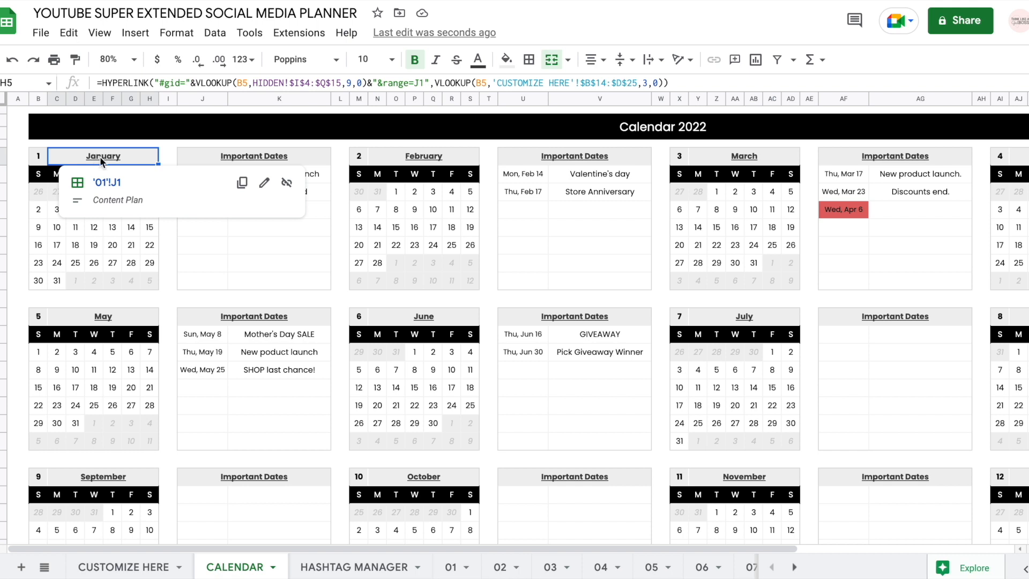
pyautogui.click(119, 184)
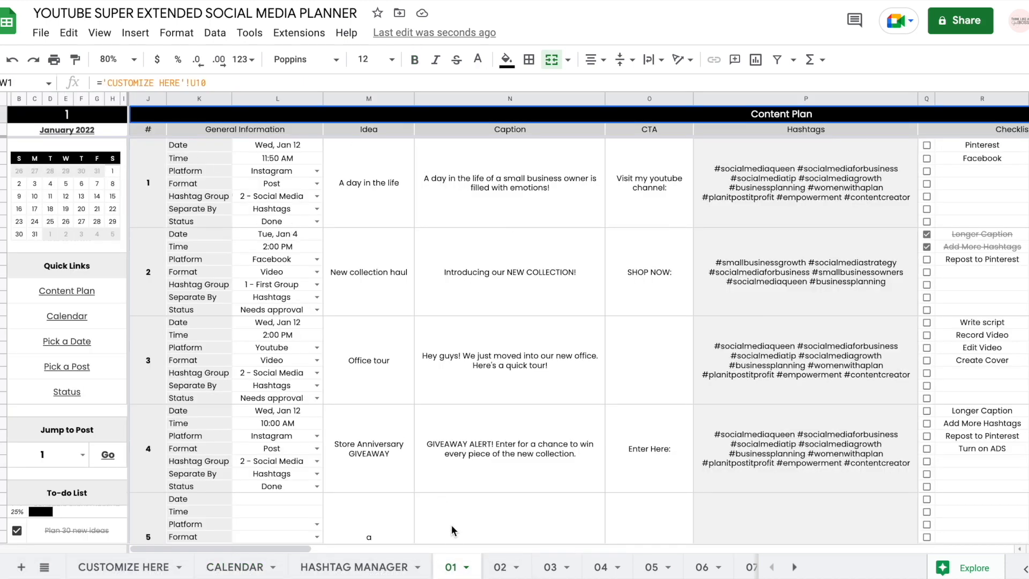
pyautogui.scroll(-3, 456, 568)
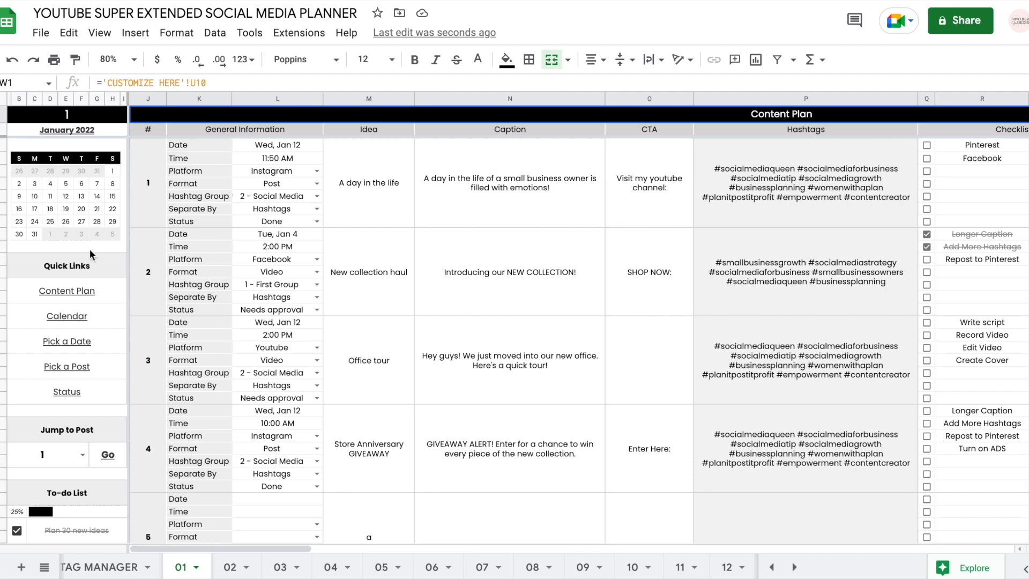
pyautogui.scroll(-2, 67, 236)
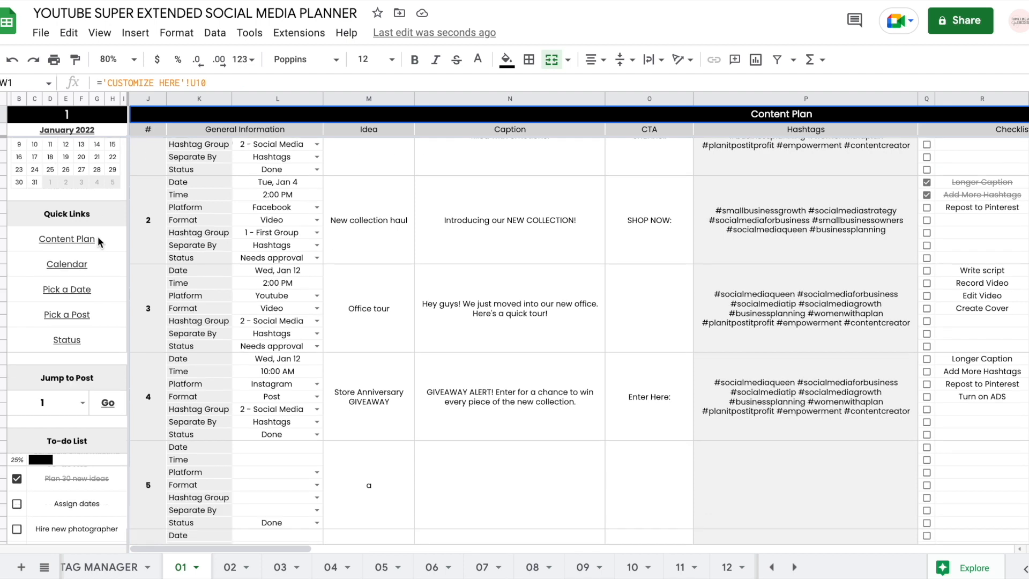
# Step: Mark Assign dates and Hire new photographer as done in January's To-do List
pyautogui.click(227, 197)
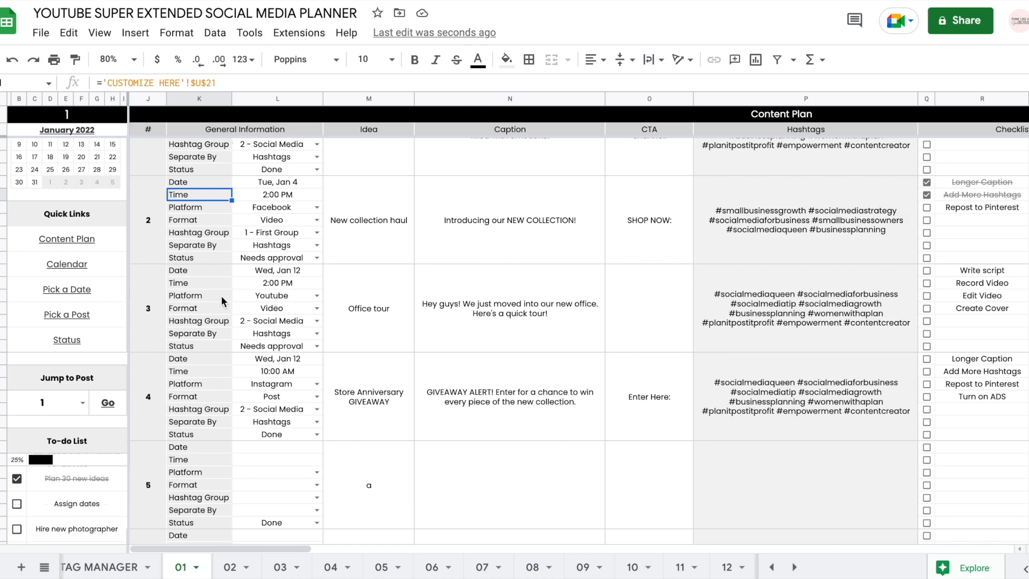
pyautogui.scroll(-3, 101, 324)
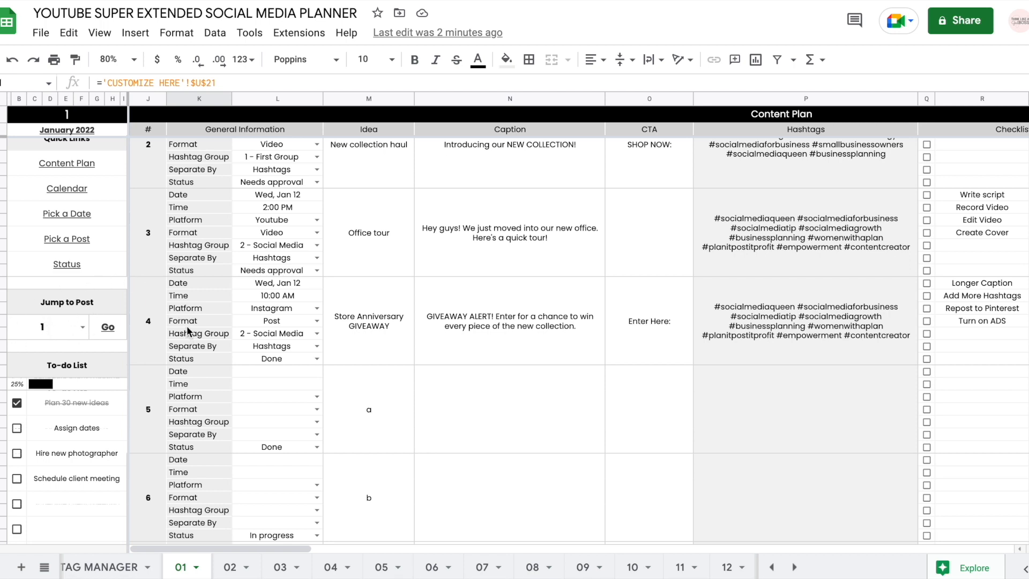
pyautogui.scroll(-5, 186, 325)
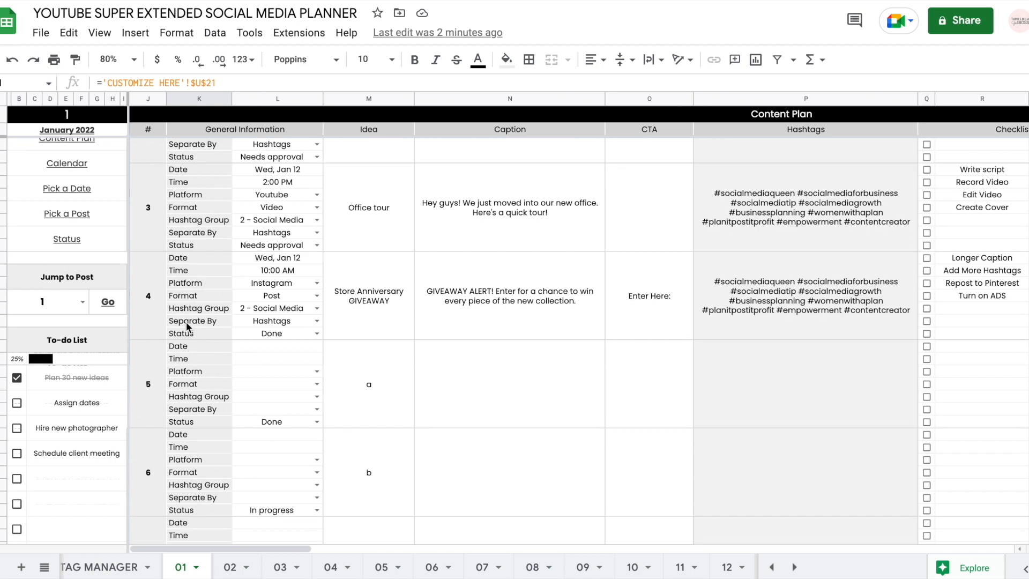
pyautogui.scroll(-2, 72, 365)
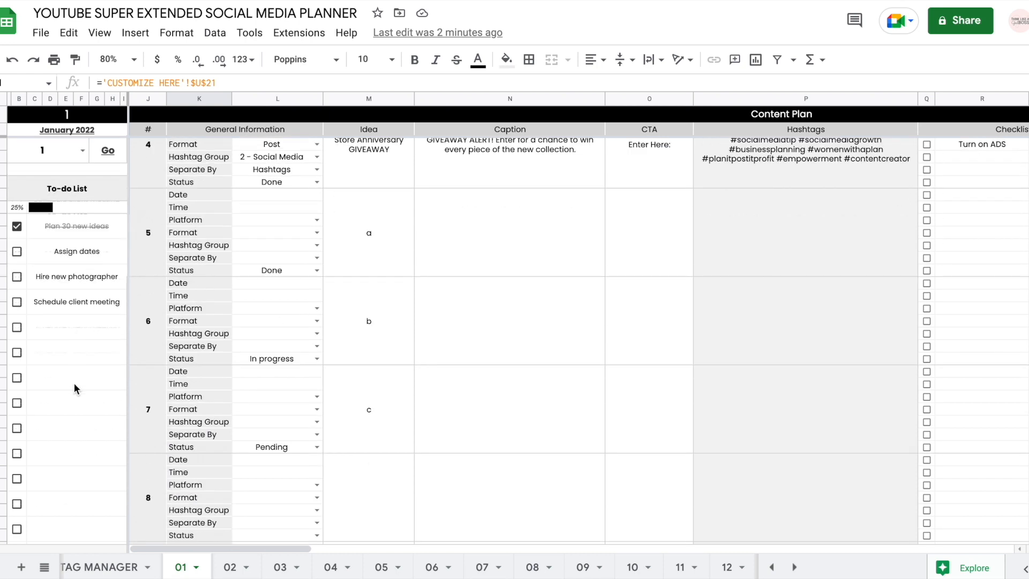
pyautogui.click(16, 252)
pyautogui.click(18, 277)
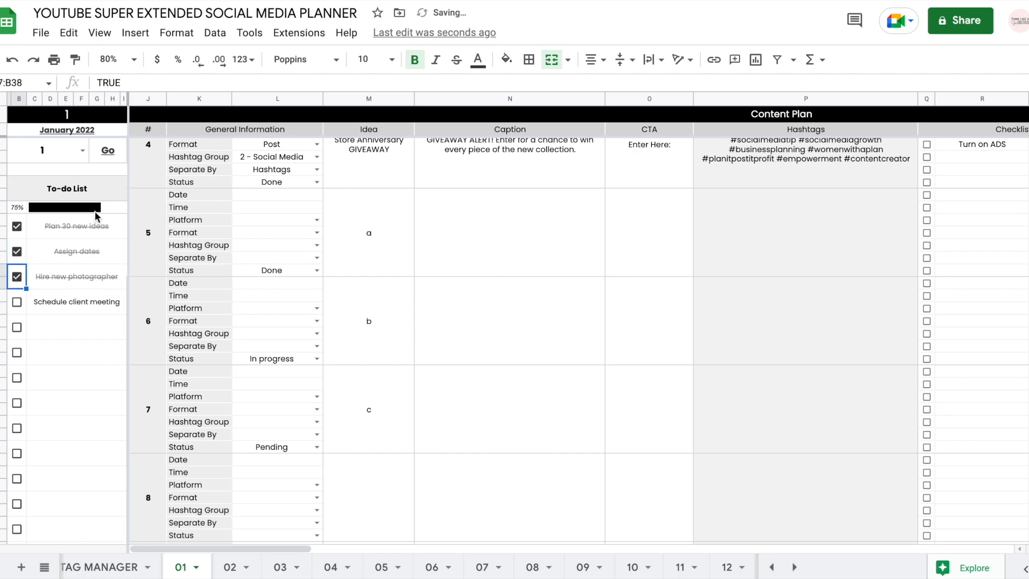
# Step: Look over January's Content Plan columns, including the checklists, images and combined captions with hashtags
pyautogui.scroll(10, 68, 216)
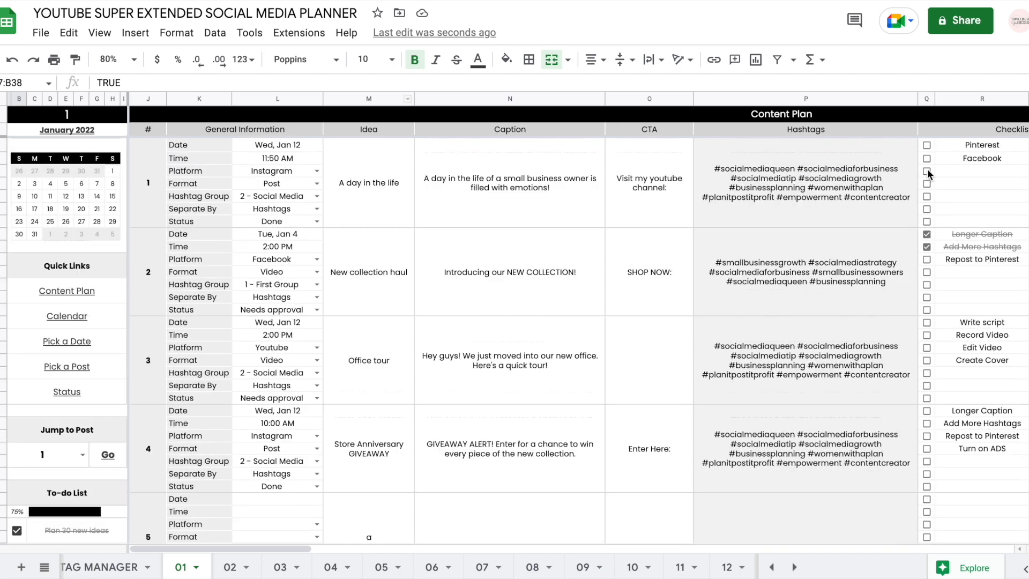
pyautogui.hscroll(1, 733, 287)
pyautogui.hscroll(10, 733, 287)
pyautogui.hscroll(-8, 733, 287)
pyautogui.hscroll(1, 733, 287)
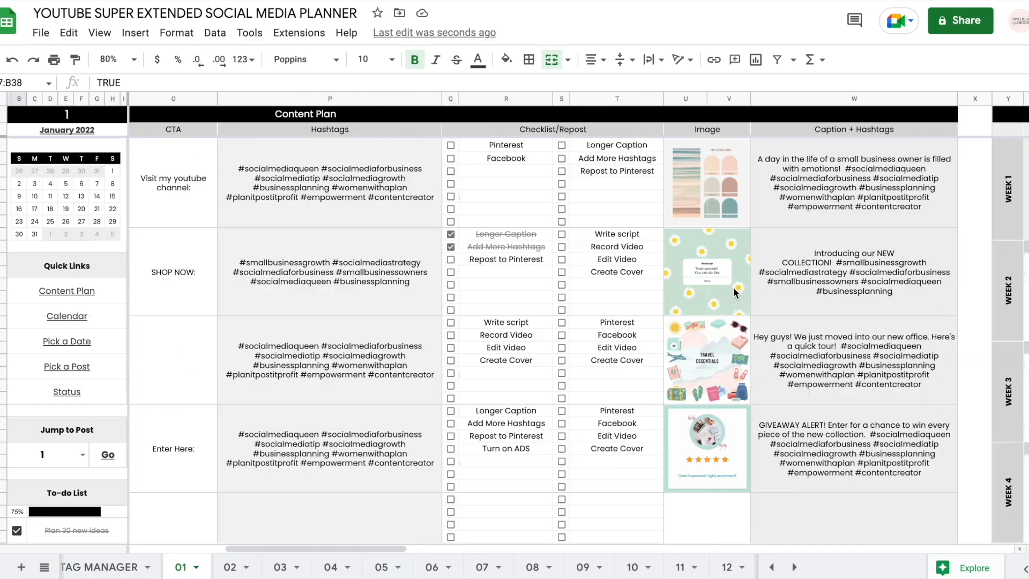
pyautogui.hscroll(-5, 716, 301)
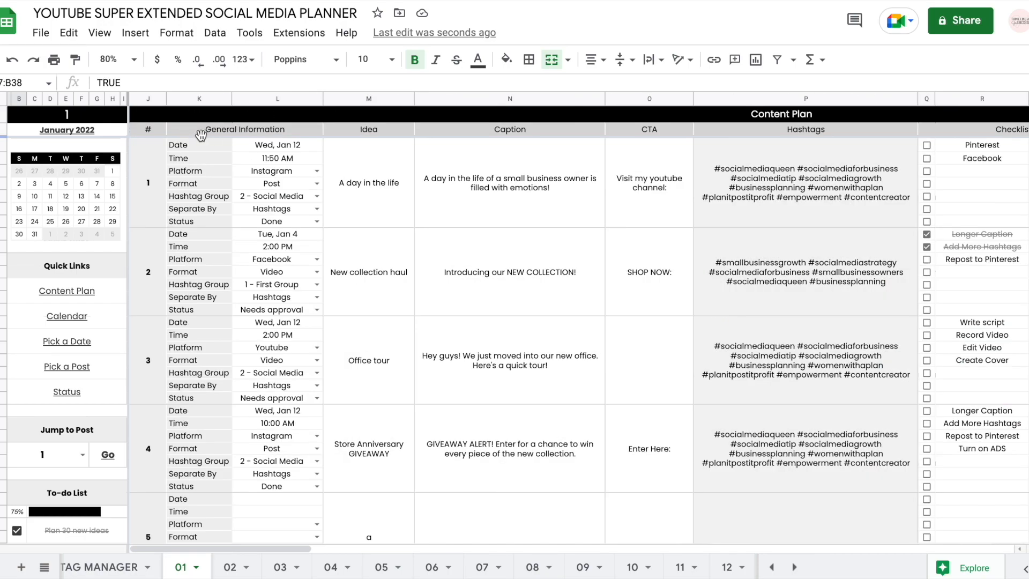
# Step: Set post 1's date to Wed, Dec 8 in the NO SIZE MANAGER planner's December plan and to January 13, 2022 in the January plan
pyautogui.doubleClick(292, 143)
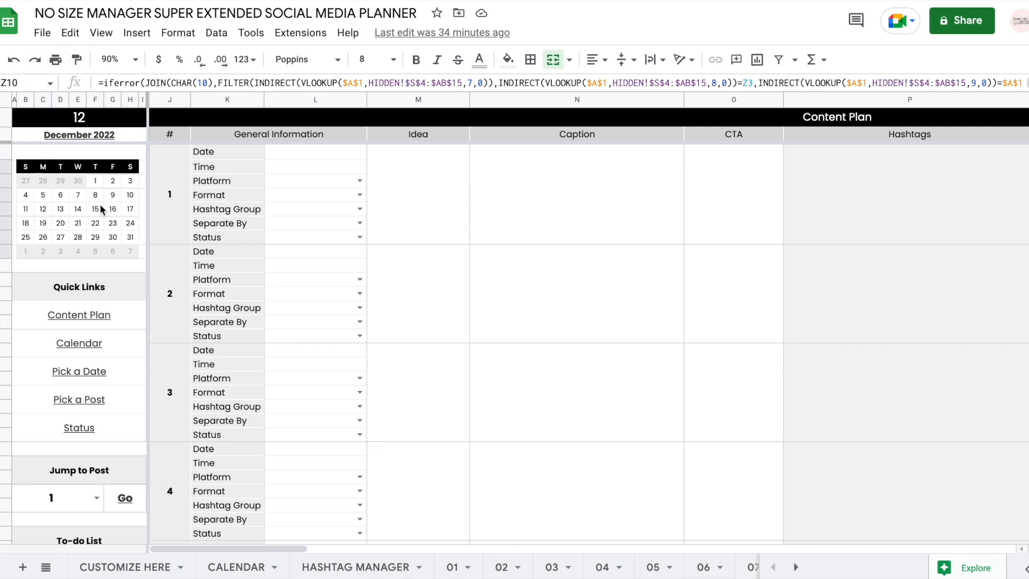
pyautogui.doubleClick(332, 154)
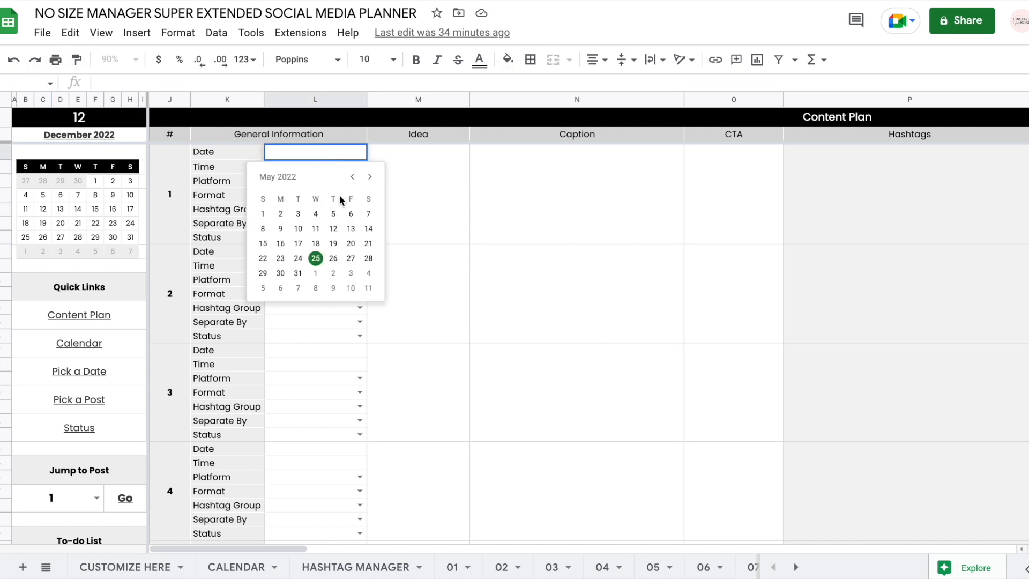
pyautogui.click(350, 229)
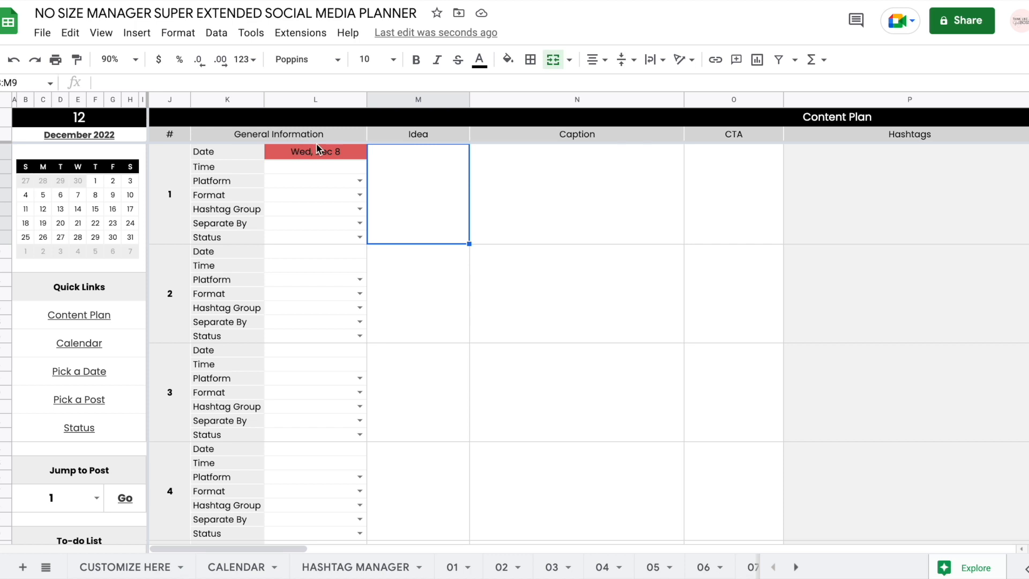
pyautogui.doubleClick(302, 151)
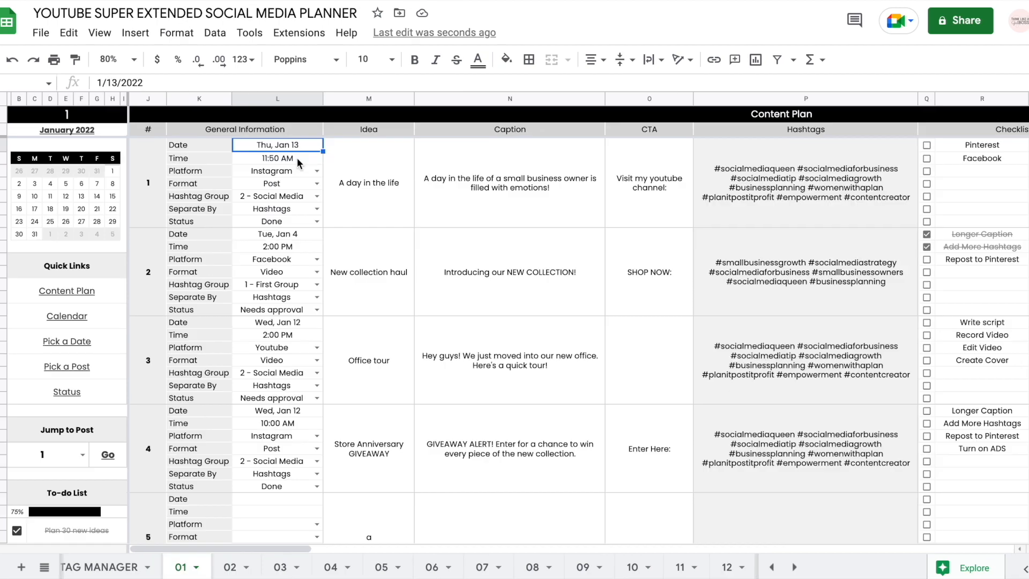
# Step: Review the time and the available Platform, Format and Hashtag Group options for January's post 1
pyautogui.click(297, 158)
pyautogui.click(316, 171)
pyautogui.click(364, 263)
pyautogui.click(316, 171)
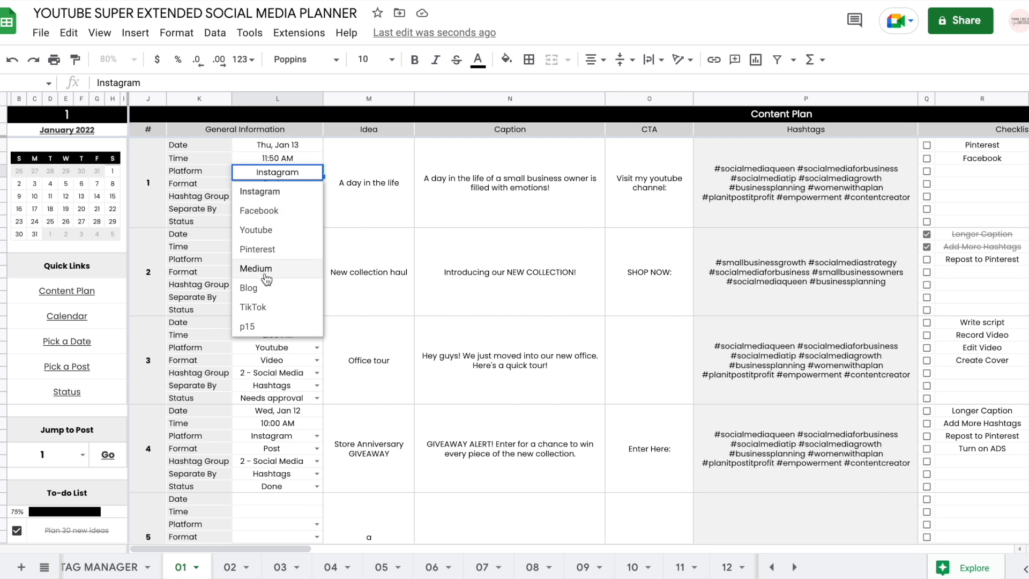
pyautogui.click(345, 209)
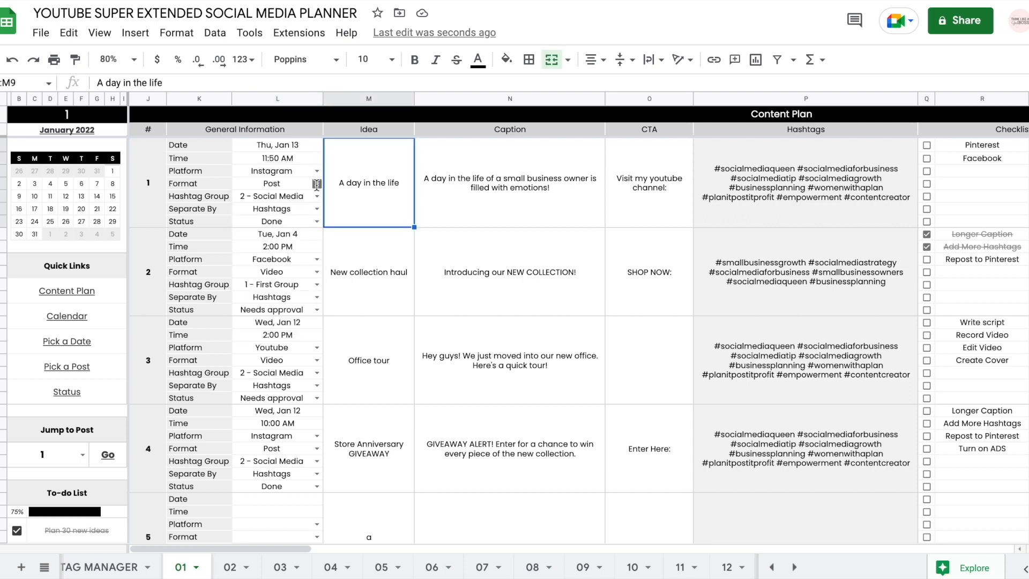
pyautogui.click(316, 183)
pyautogui.click(339, 209)
pyautogui.click(317, 196)
pyautogui.click(344, 214)
# Step: Open the HASHTAG MANAGER sheet and examine its master list of hashtags and their sizes
pyautogui.scroll(2, 160, 568)
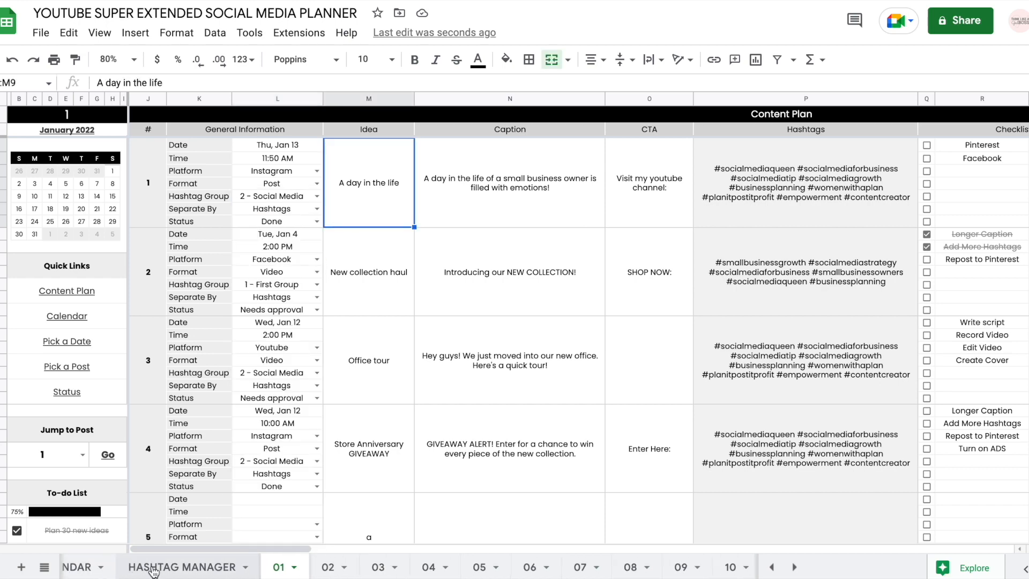
pyautogui.click(153, 567)
pyautogui.moveTo(87, 217); pyautogui.dragTo(80, 499)
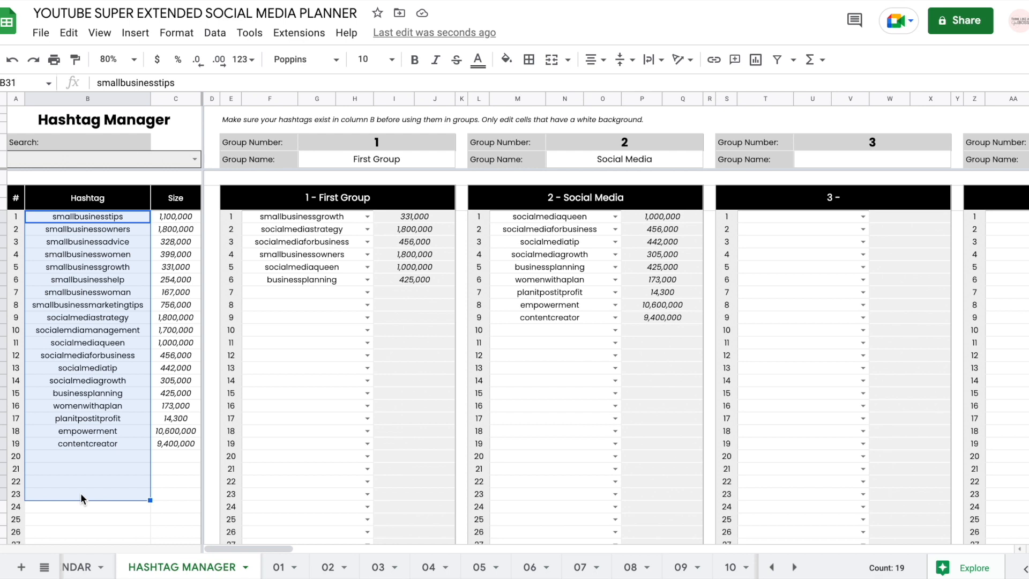
pyautogui.press('Right')
pyautogui.press('Down')
pyautogui.press('Down')
pyautogui.press('Down')
pyautogui.press('Down')
pyautogui.press('Down')
pyautogui.press('Down')
pyautogui.press('Down')
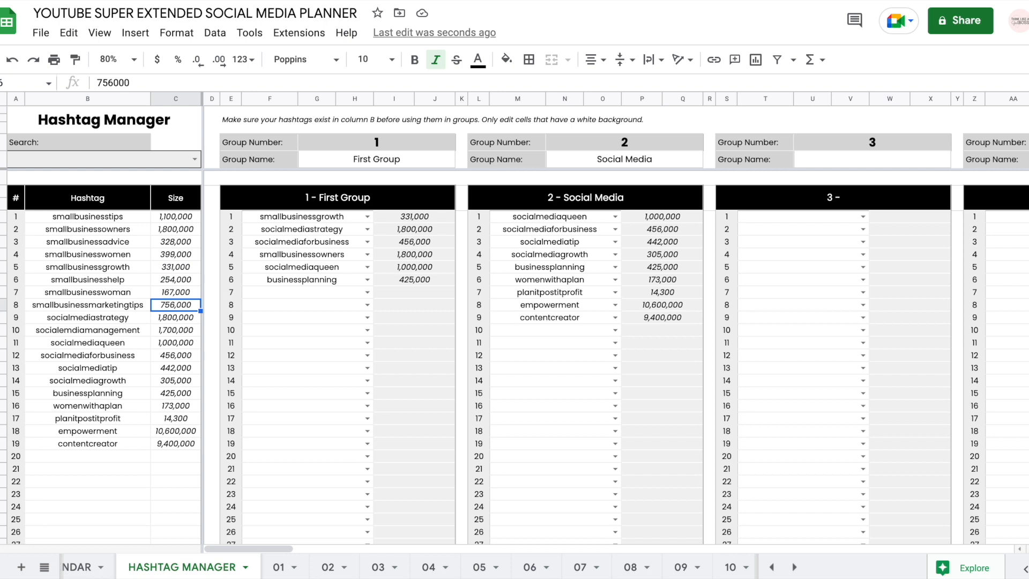
pyautogui.press('Up')
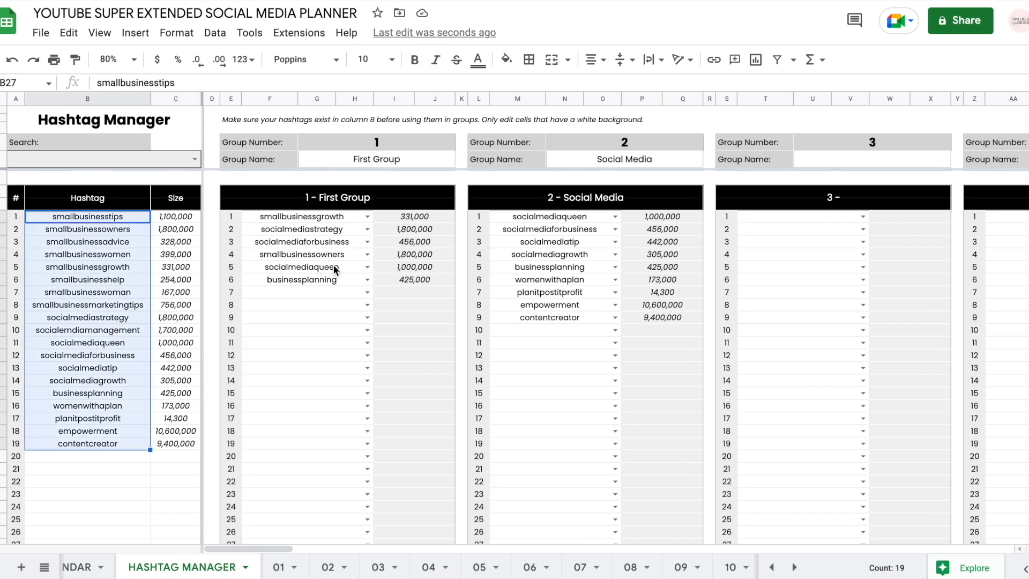
# Step: Examine the names of hashtag groups 1 and 2 and the hashtags available for First Group's first slot
pyautogui.click(338, 158)
pyautogui.click(642, 157)
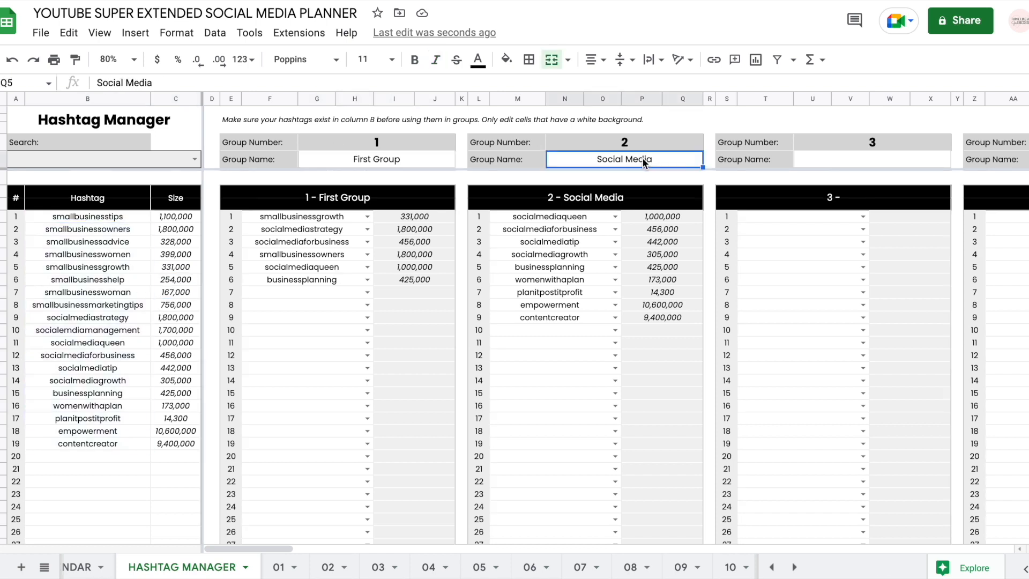
pyautogui.click(394, 161)
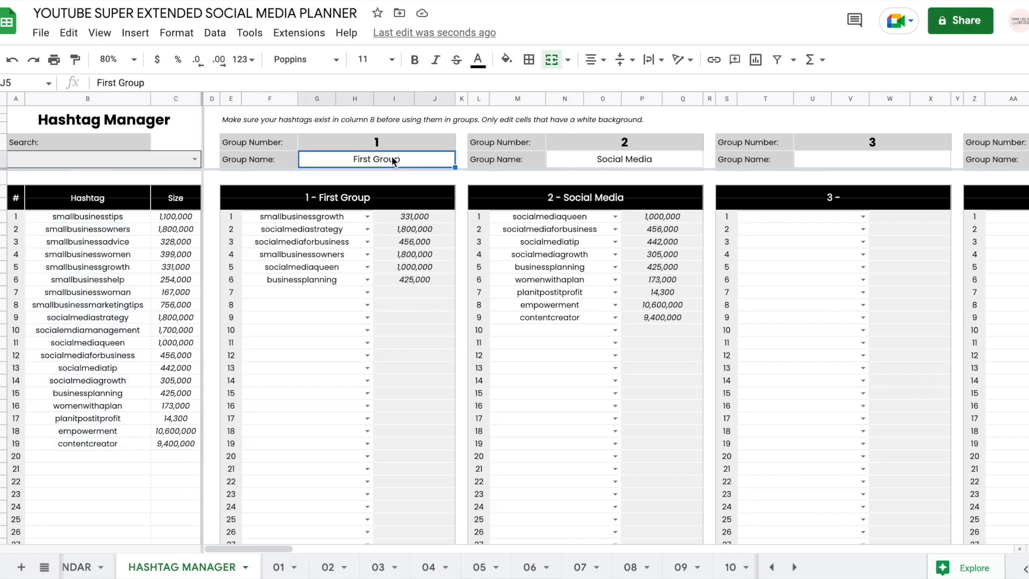
pyautogui.click(367, 216)
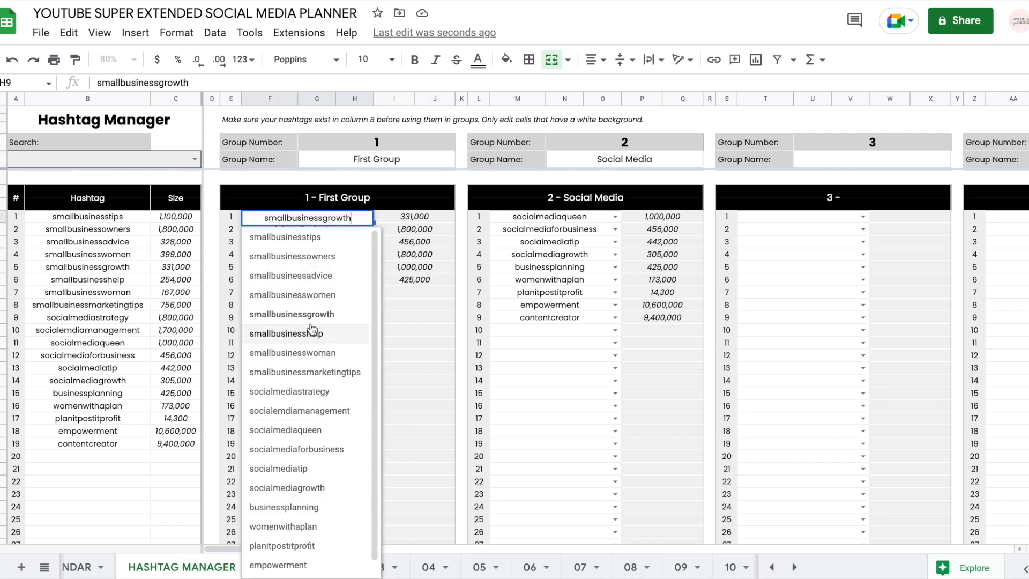
pyautogui.click(437, 357)
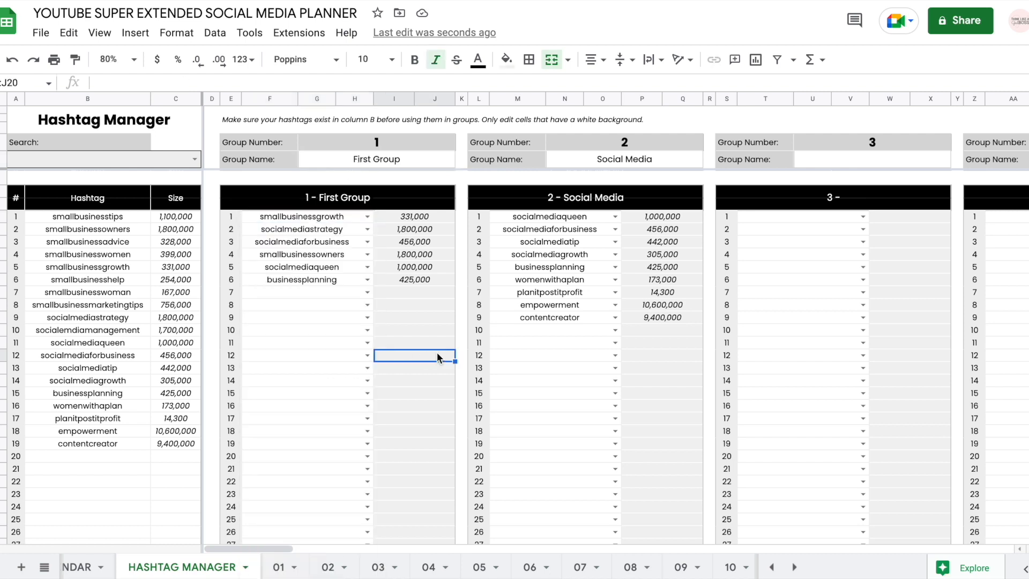
# Step: Compare the master hashtag list with the choices offered in First Group's empty slot 8
pyautogui.moveTo(87, 217); pyautogui.dragTo(99, 440)
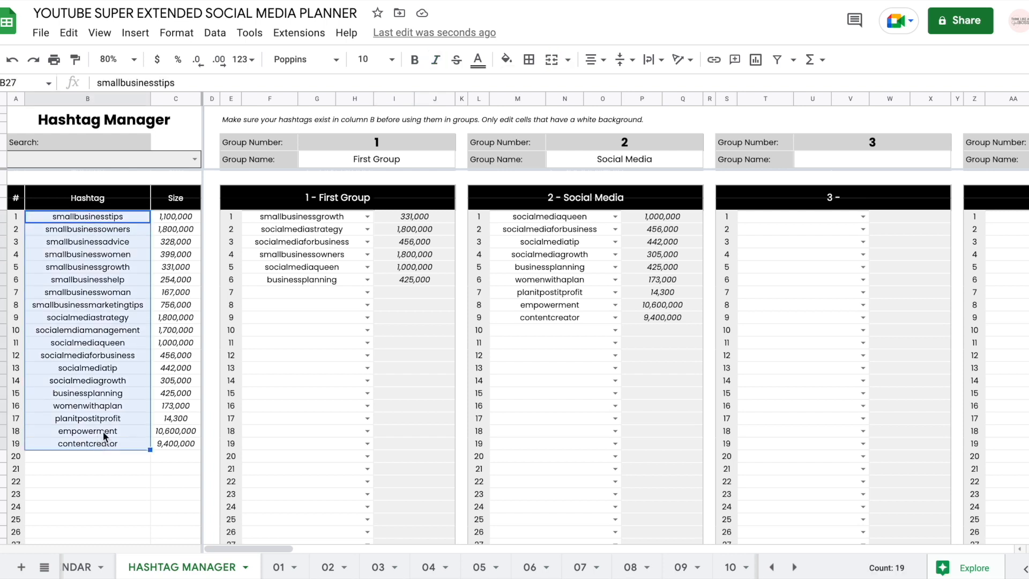
pyautogui.doubleClick(352, 308)
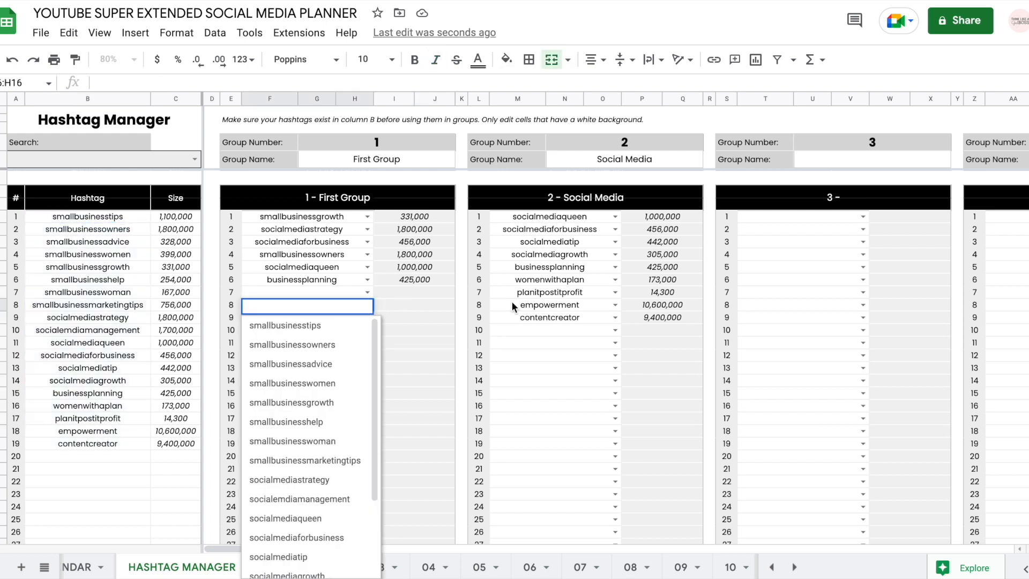
pyautogui.click(57, 296)
pyautogui.click(76, 214)
pyautogui.keyDown('shift'); pyautogui.click(91, 475); pyautogui.keyUp('shift')
pyautogui.click(317, 330)
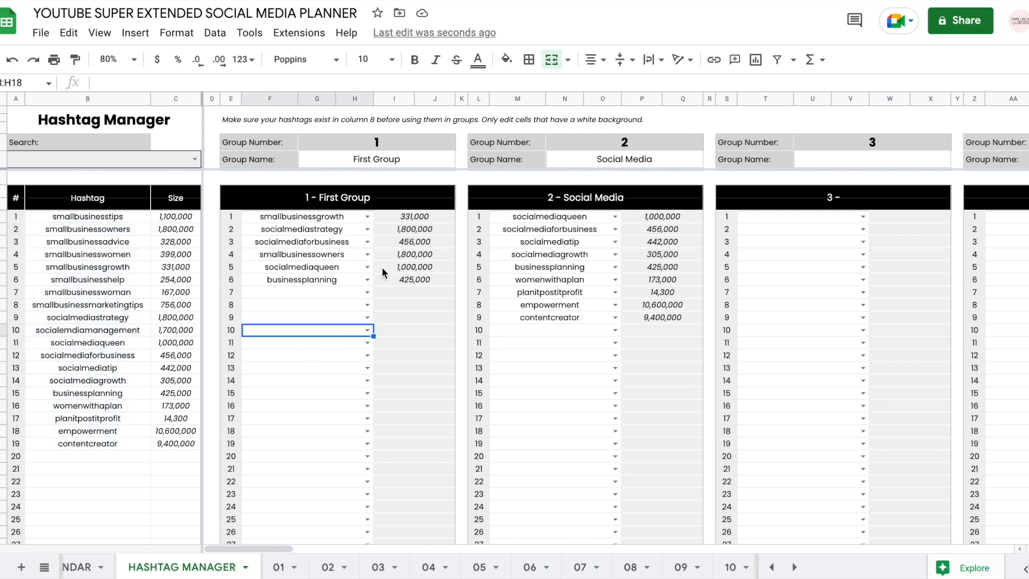
# Step: Enter the duplicate hashtag smallbusinessgrowth in slot 7 of First Group and replace it with smallbusinessadvice
pyautogui.click(367, 292)
pyautogui.click(341, 380)
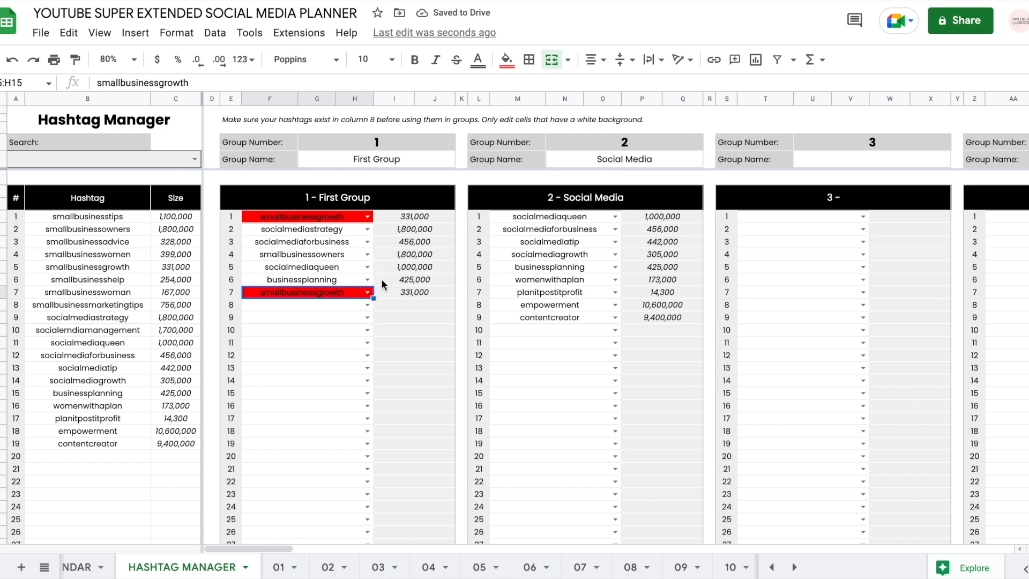
pyautogui.click(367, 292)
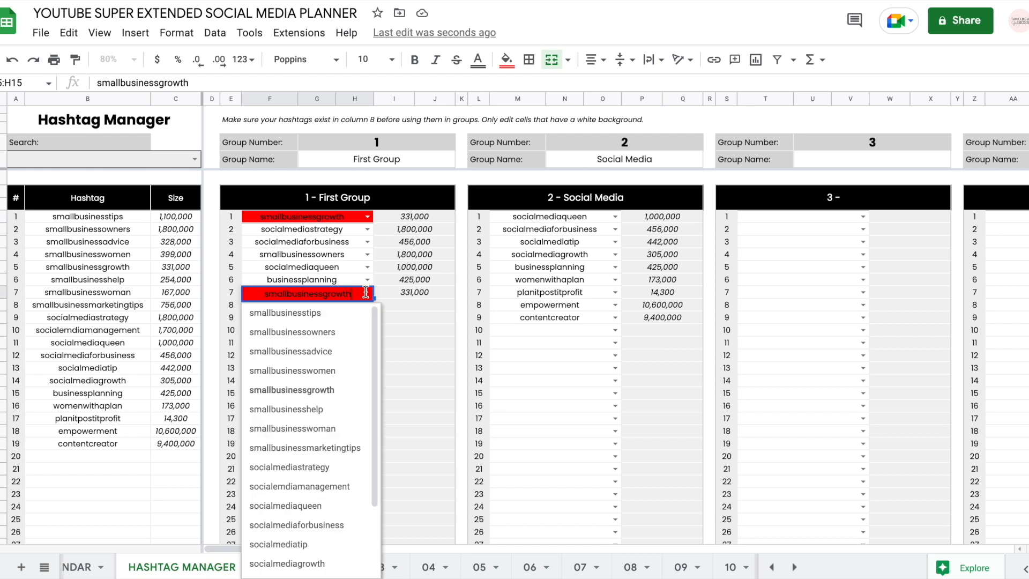
pyautogui.click(311, 353)
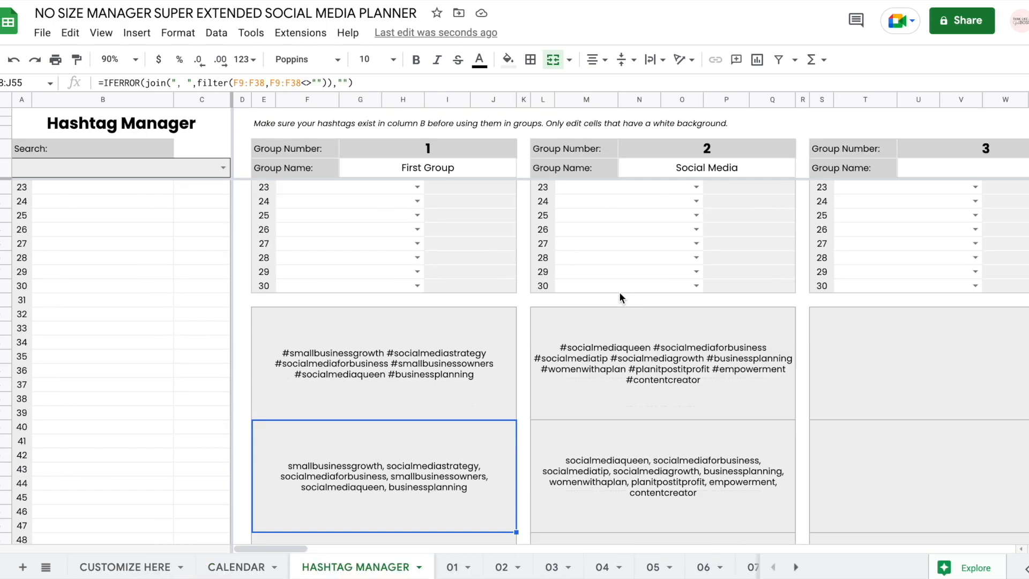
# Step: Examine the combined hashtag blocks below First Group in the NO SIZE MANAGER planner: with hash signs, separated by commas, and separated by spaces
pyautogui.scroll(-2, 617, 322)
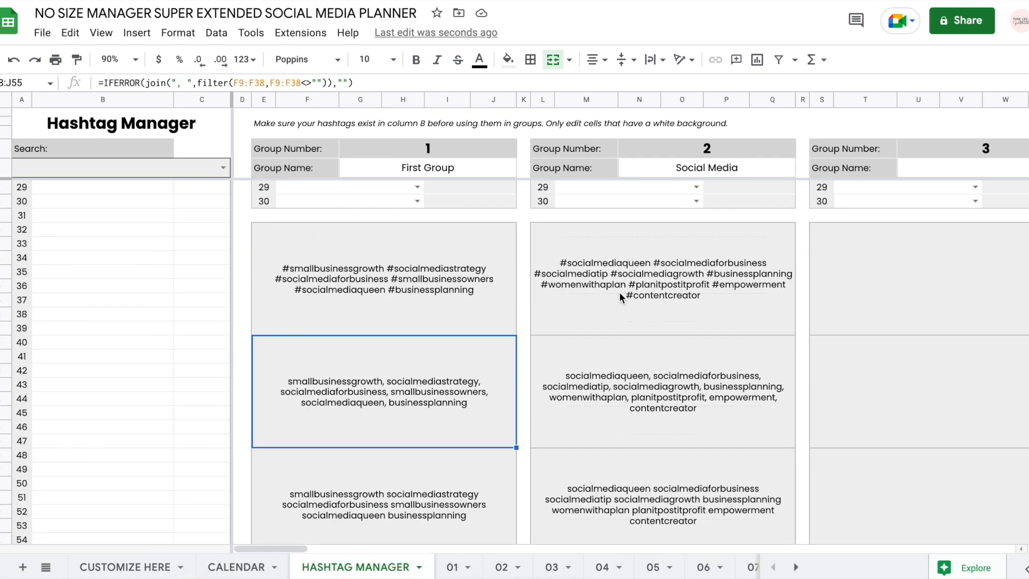
pyautogui.scroll(1, 563, 306)
pyautogui.scroll(-3, 507, 337)
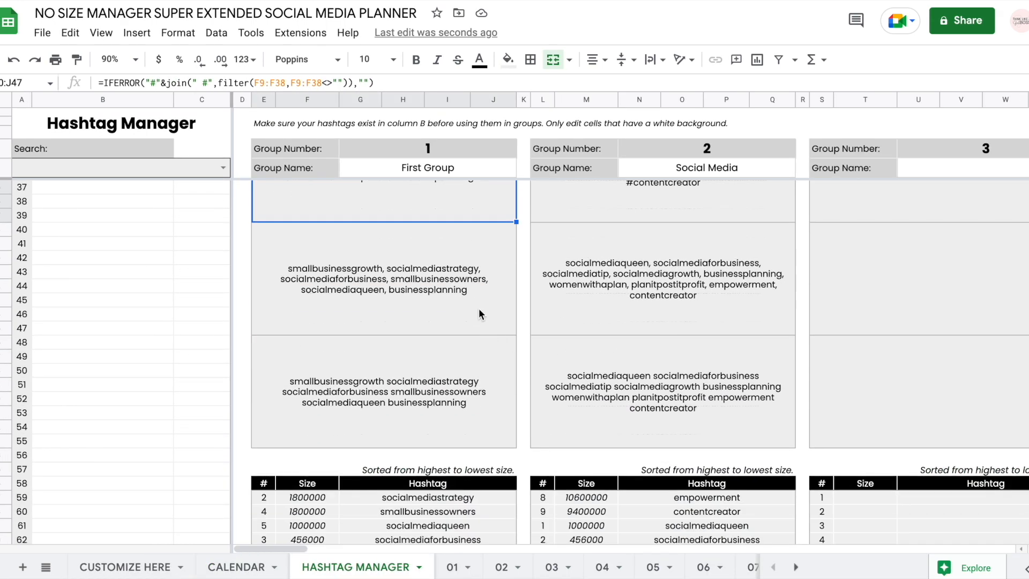
pyautogui.click(498, 369)
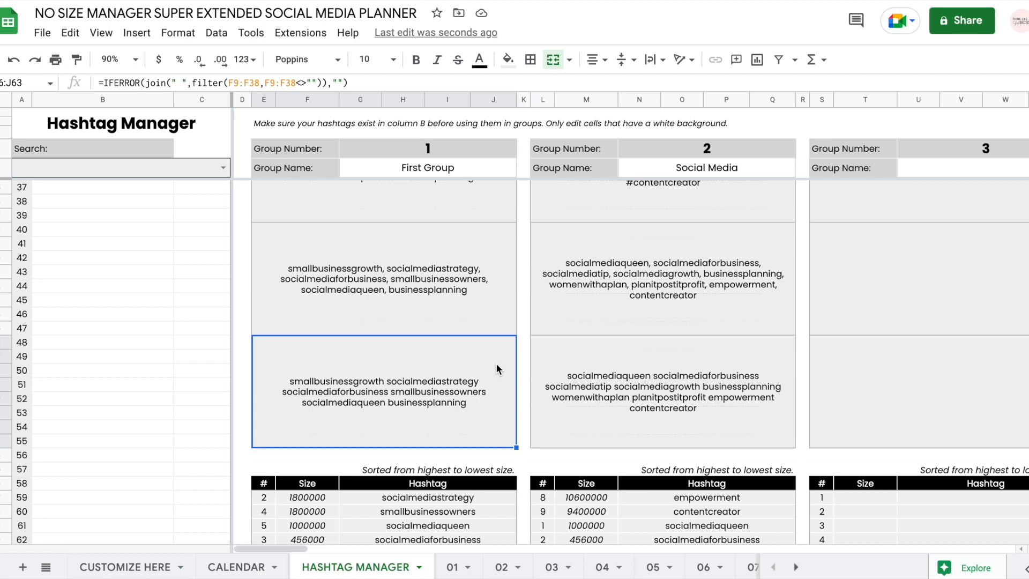
pyautogui.scroll(2, 496, 365)
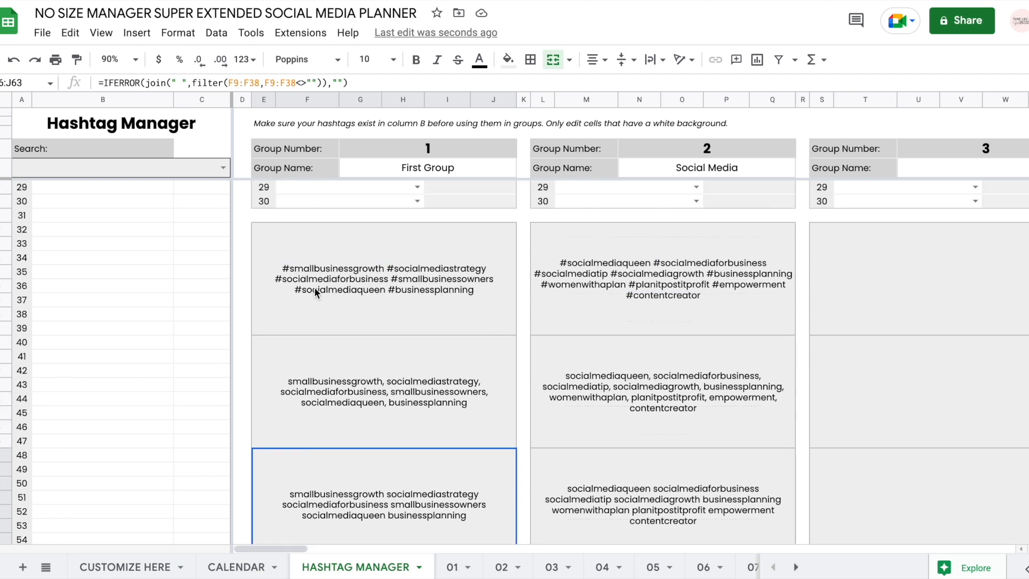
pyautogui.scroll(-1, 383, 330)
pyautogui.click(448, 340)
pyautogui.scroll(-2, 429, 335)
pyautogui.click(422, 326)
pyautogui.scroll(2, 422, 326)
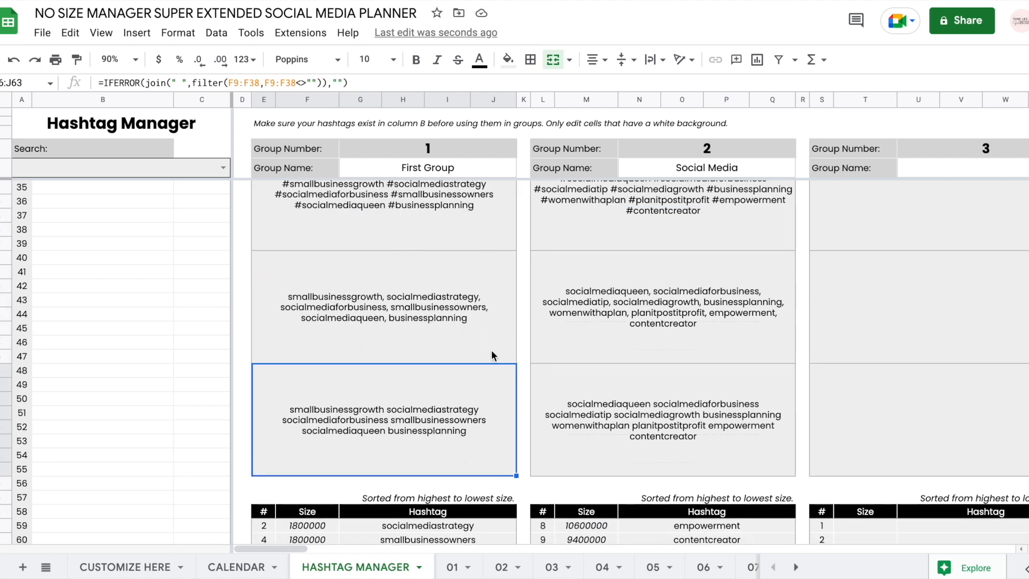
# Step: Examine the tables that sort each group's hashtags from highest to lowest size
pyautogui.scroll(-5, 491, 354)
pyautogui.scroll(-1, 491, 355)
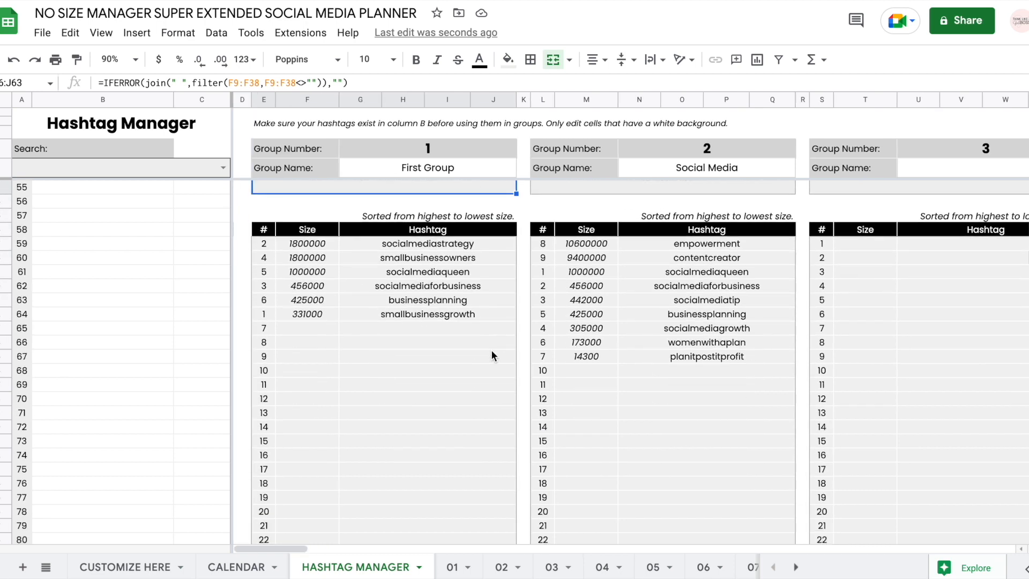
pyautogui.click(303, 241)
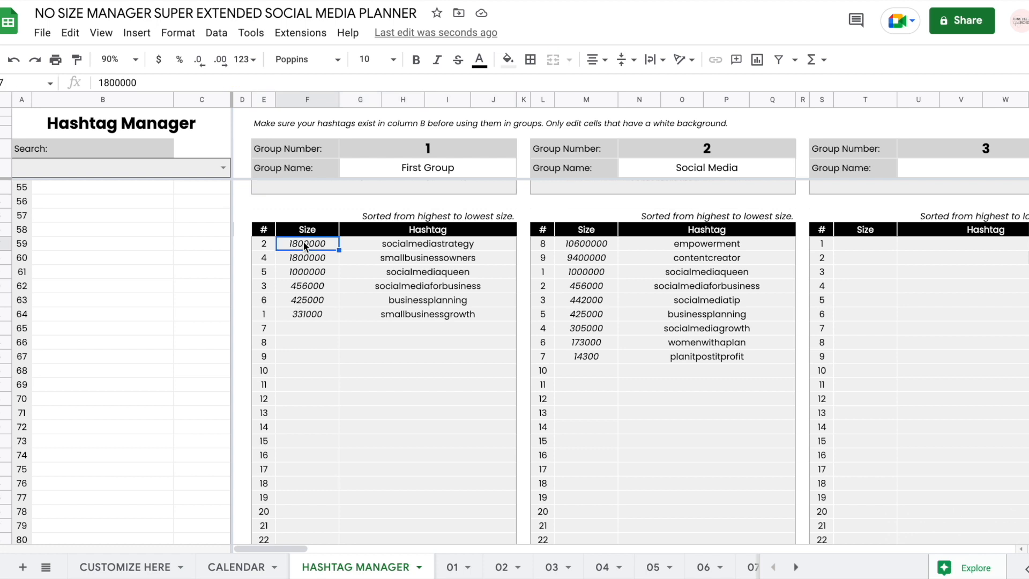
# Step: Search the master hashtag list for small, clear the search, and look up businessadvice
pyautogui.click(319, 330)
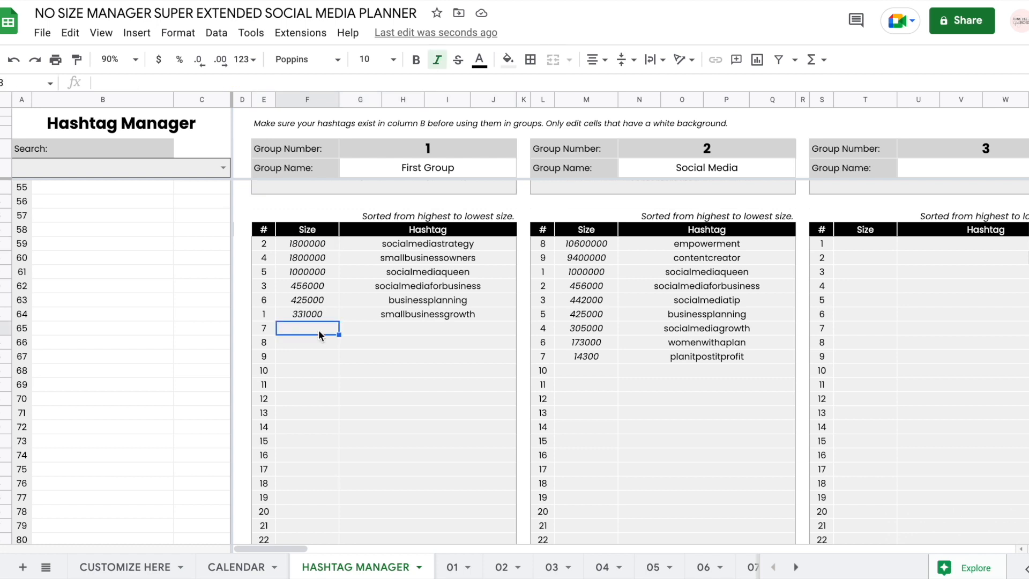
pyautogui.scroll(15, 318, 329)
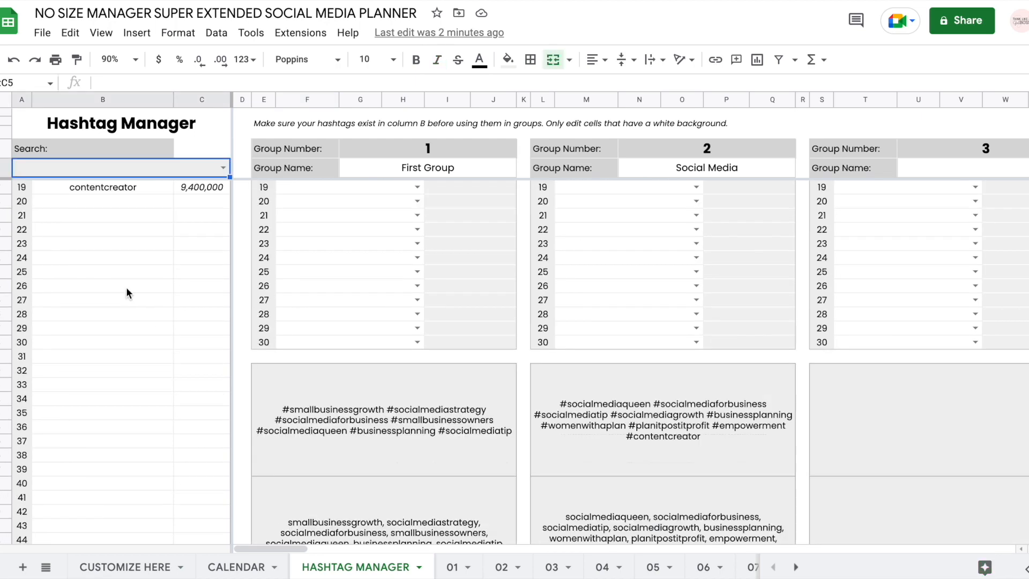
pyautogui.scroll(5, 128, 291)
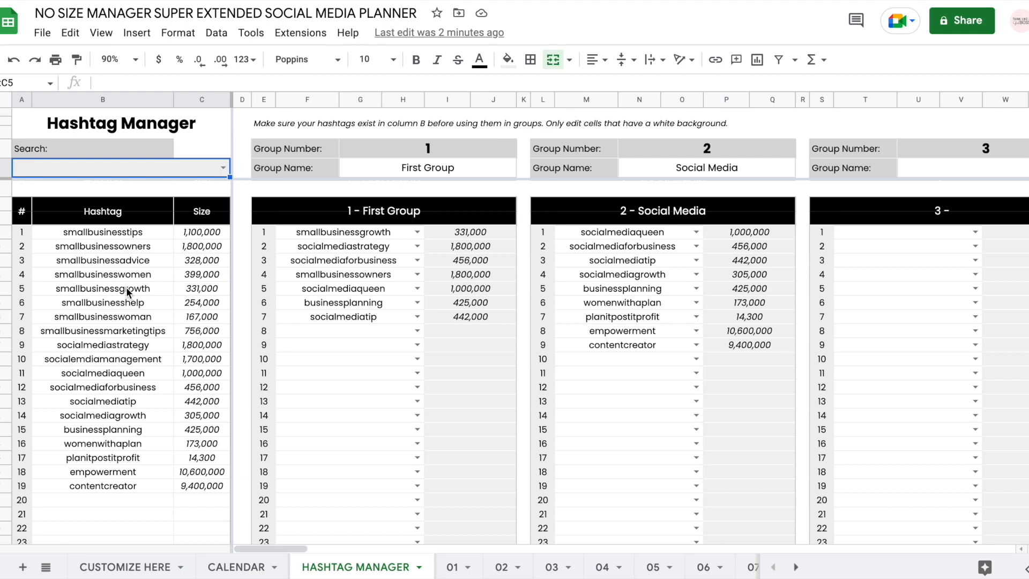
pyautogui.scroll(-5, 126, 287)
pyautogui.scroll(5, 127, 289)
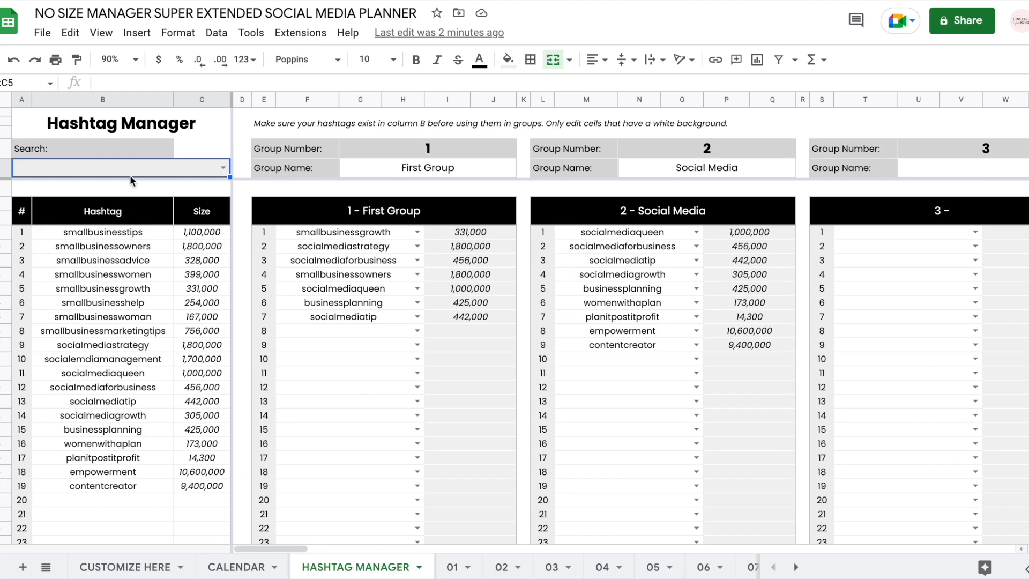
pyautogui.write('small')
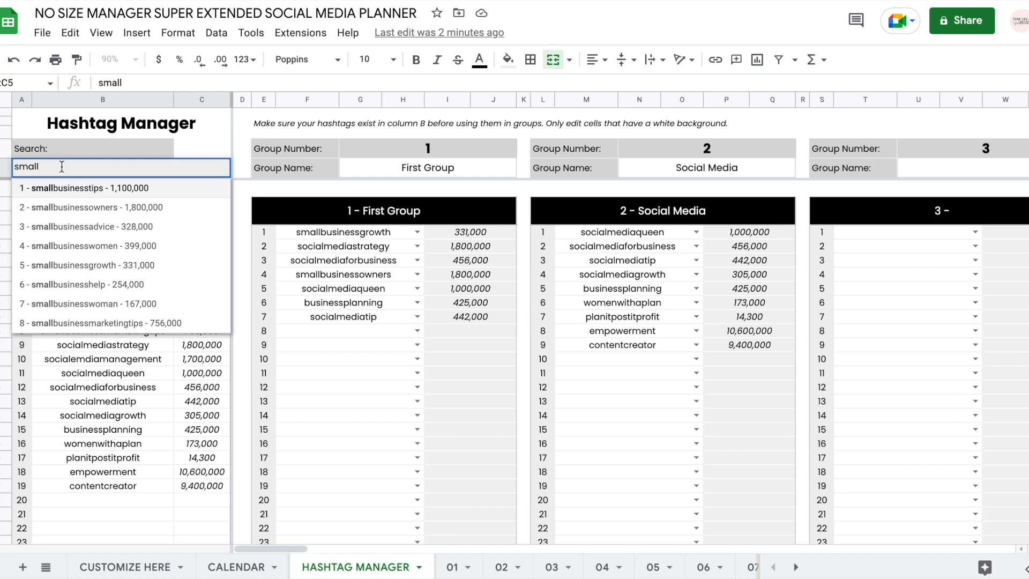
pyautogui.press('BackSpace')
pyautogui.press('BackSpace')
pyautogui.press('BackSpace')
pyautogui.press('BackSpace')
pyautogui.press('BackSpace')
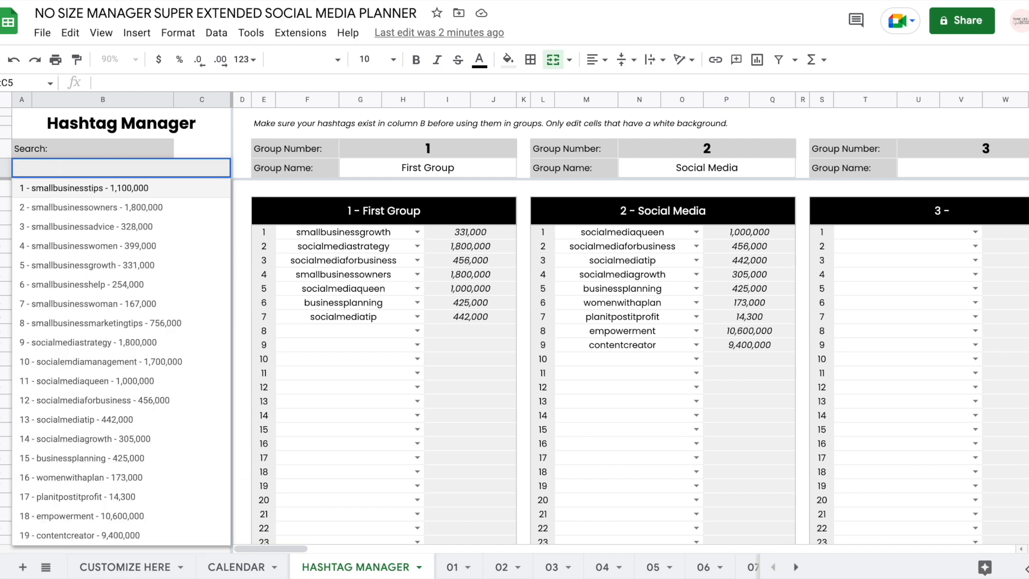
pyautogui.write('businessadvice')
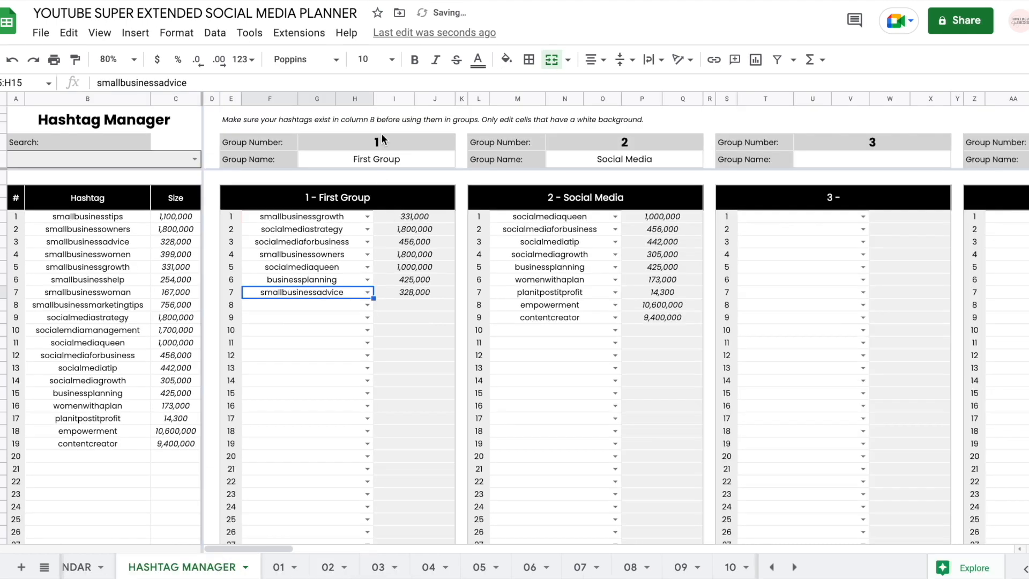
# Step: Rename hashtag group 1 as My example in the Hashtag Manager of the YOUTUBE planner
pyautogui.click(381, 153)
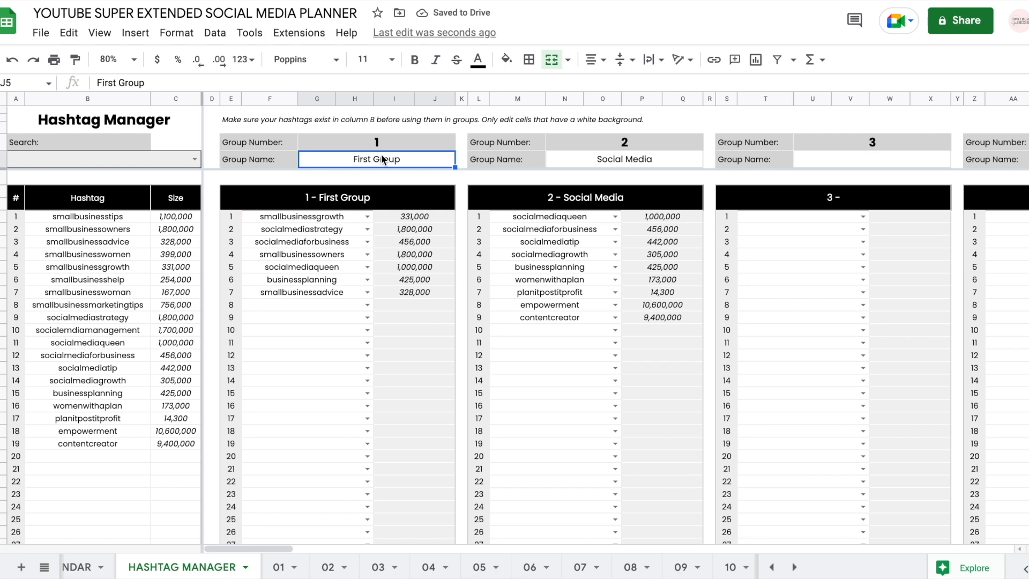
pyautogui.write('My example')
pyautogui.press('Return')
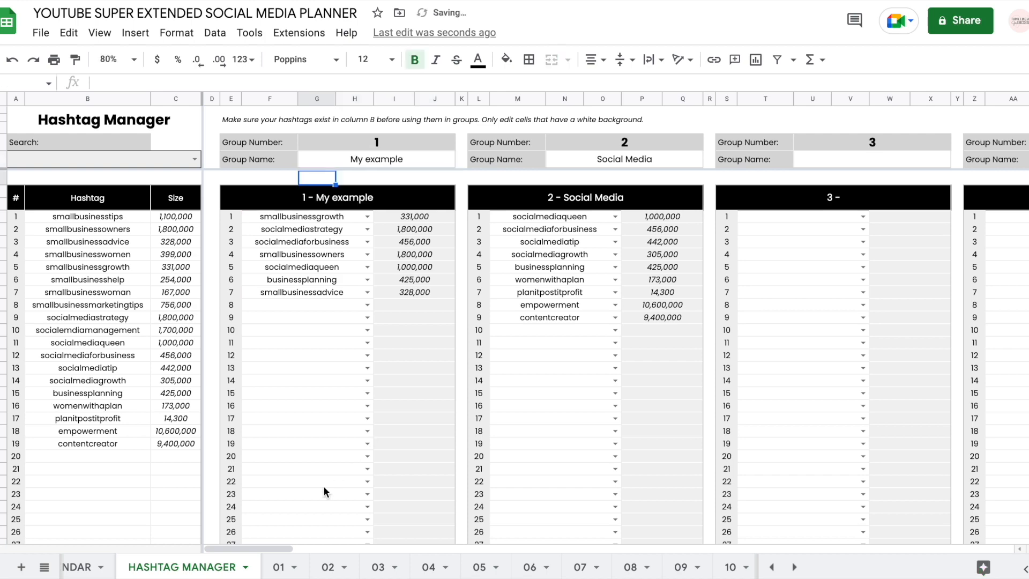
# Step: Assign the hashtag group 1 - My example to post 1 in the January content plan on sheet 01
pyautogui.click(278, 567)
pyautogui.click(317, 196)
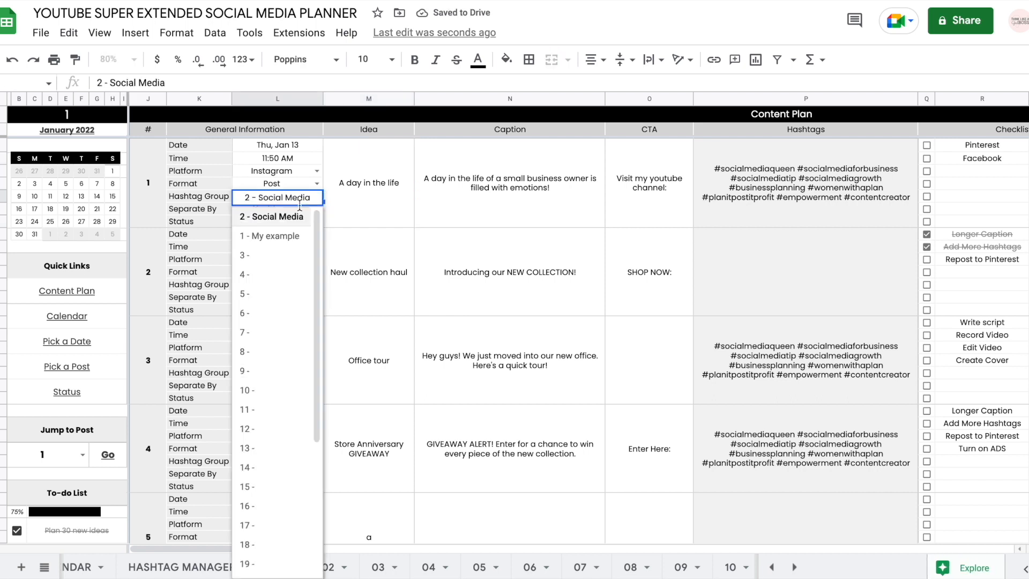
pyautogui.click(276, 236)
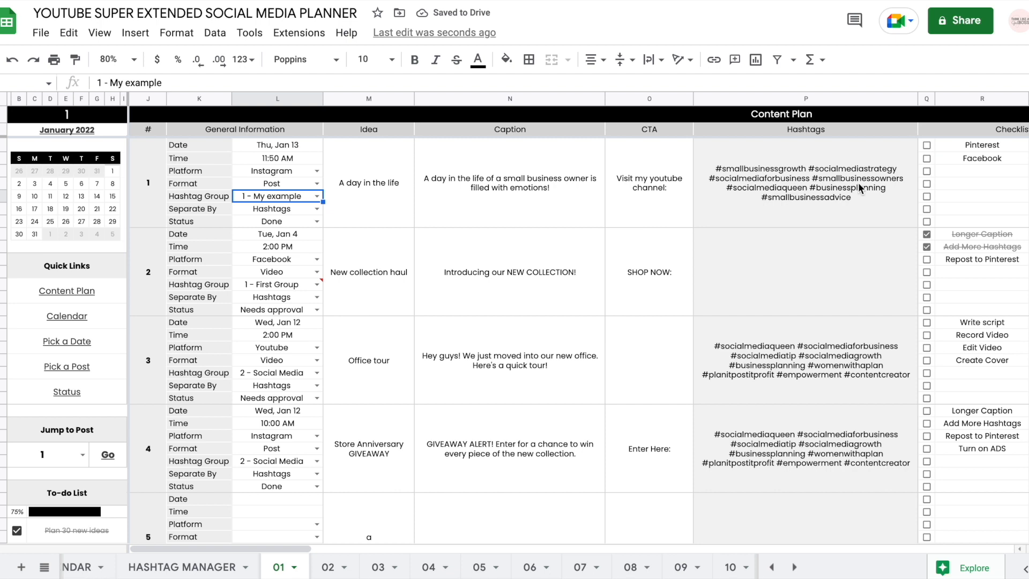
# Step: Try separating post 1's hashtags by Commas and by Spaces, and set the separator back to Hashtags
pyautogui.click(321, 208)
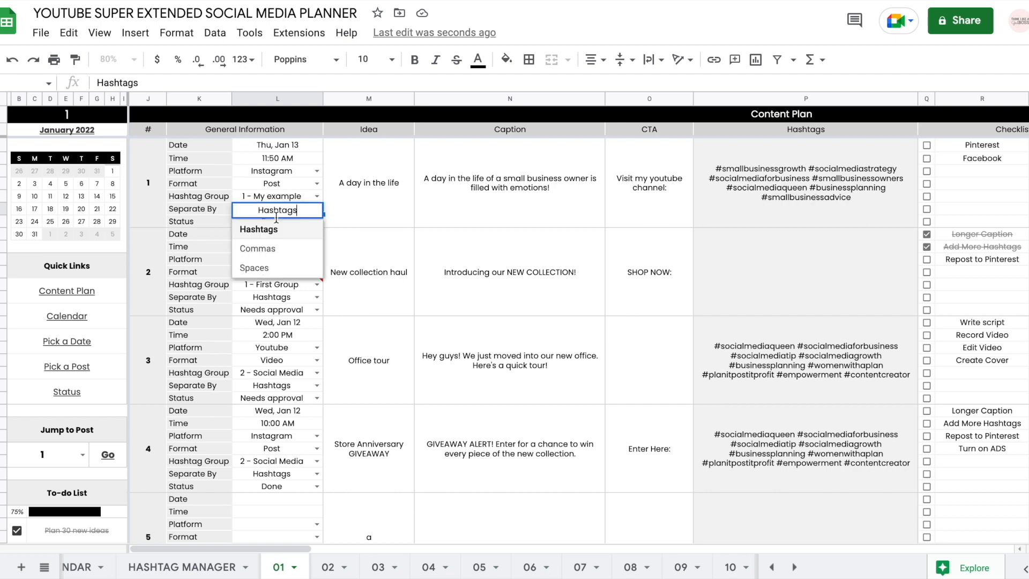
pyautogui.click(258, 248)
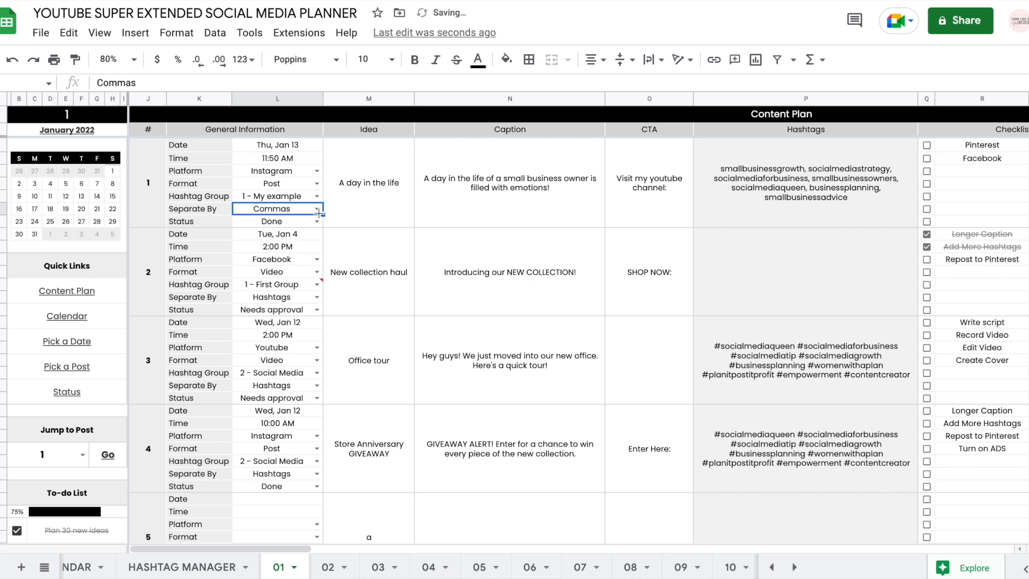
pyautogui.click(319, 210)
pyautogui.click(262, 268)
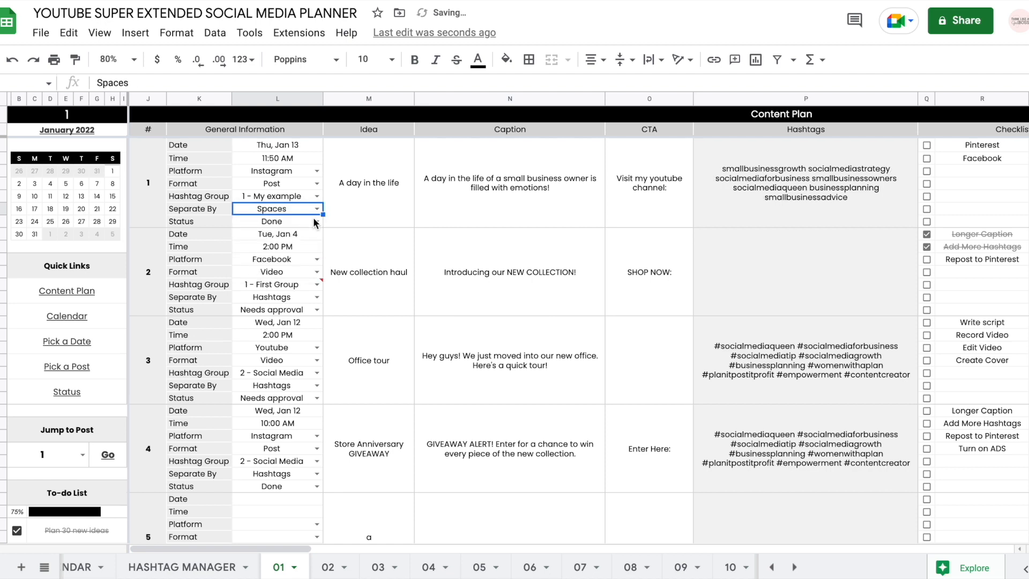
pyautogui.click(320, 210)
pyautogui.click(259, 229)
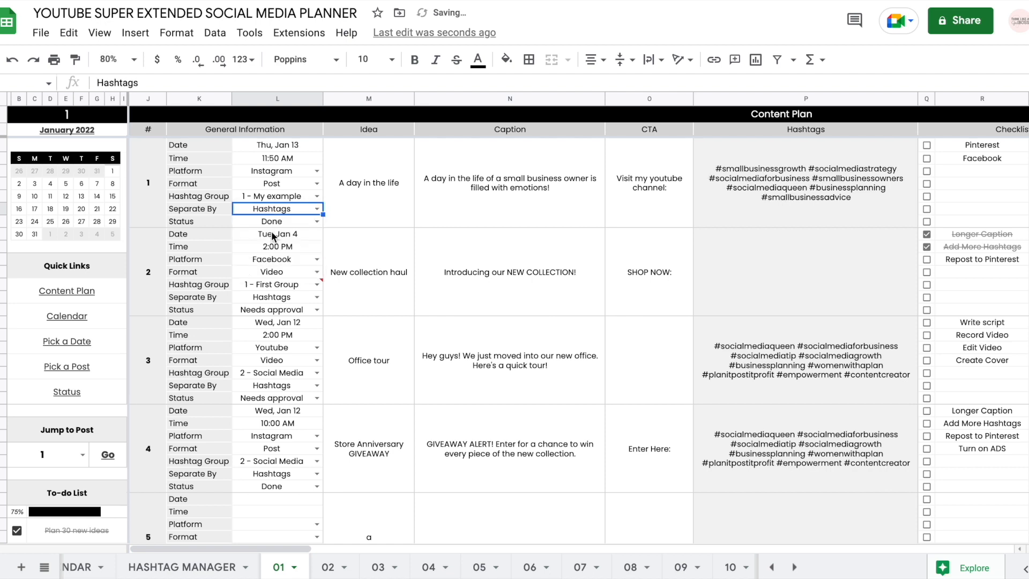
# Step: Set post 1's status to Pending
pyautogui.click(317, 221)
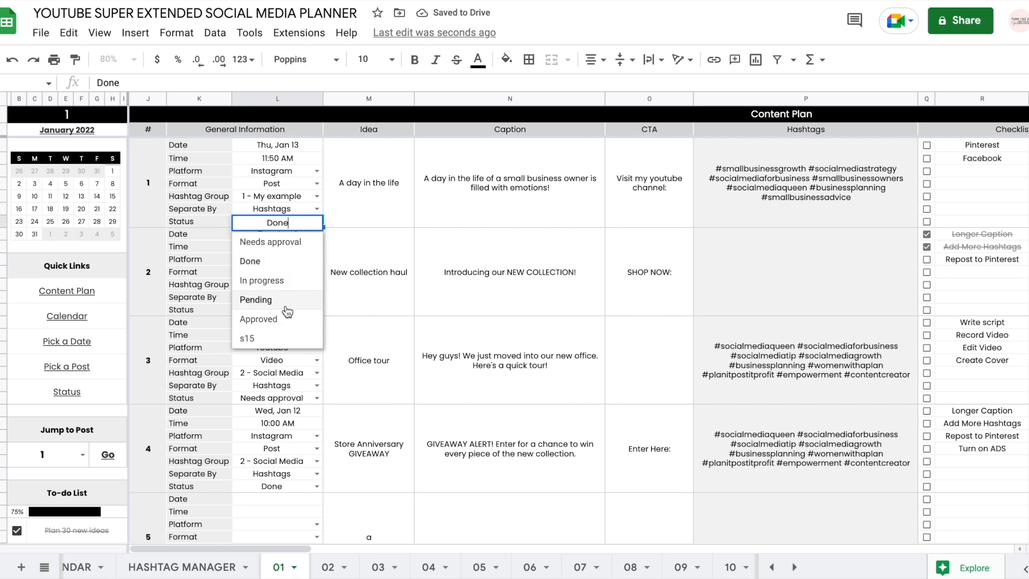
pyautogui.click(286, 300)
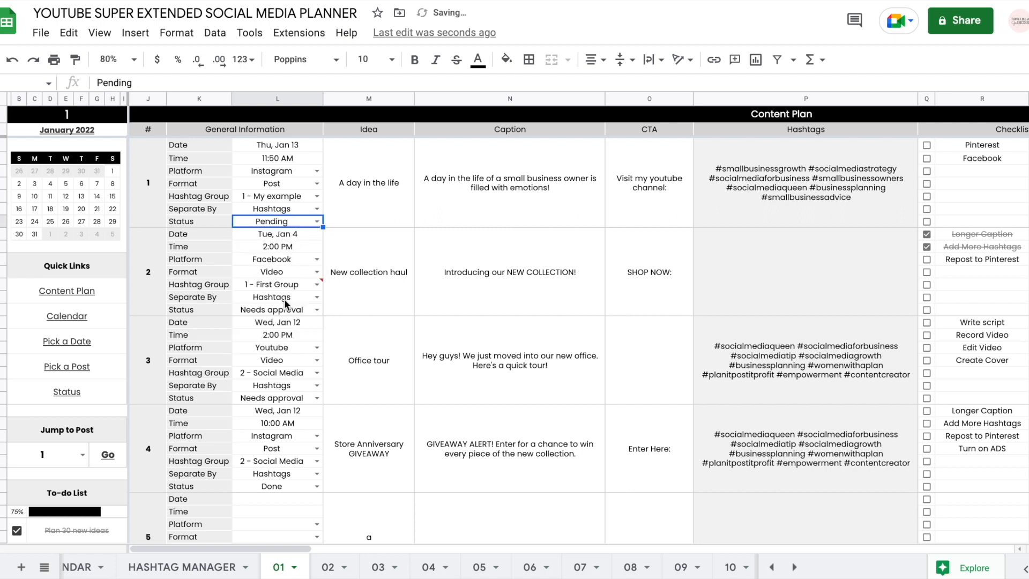
# Step: Examine post 1's idea, caption, CTA and hashtags, its hashtag group choices, and the Checklist/Repost column of the content plan
pyautogui.click(381, 204)
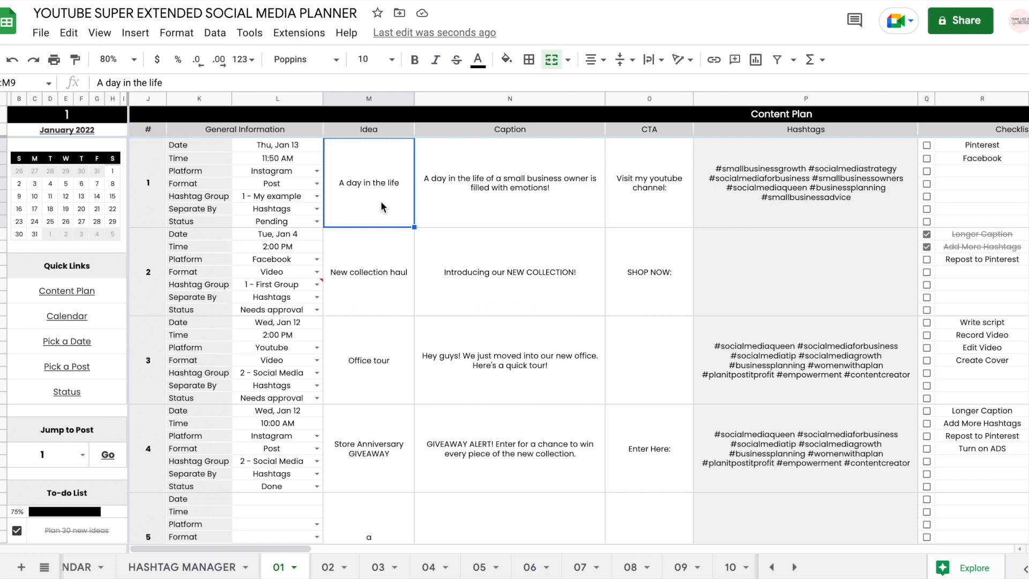
pyautogui.press('Tab')
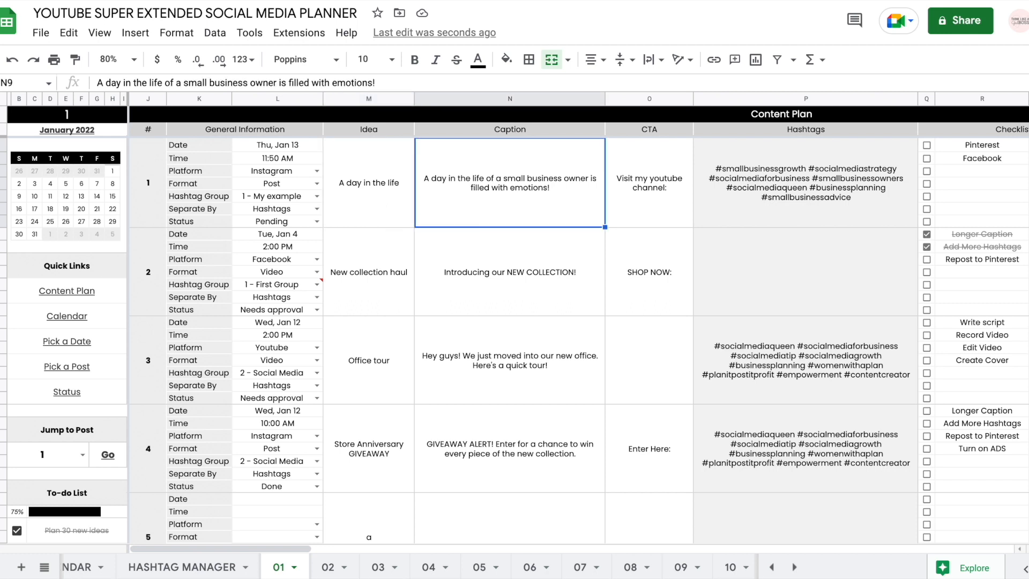
pyautogui.press('Tab')
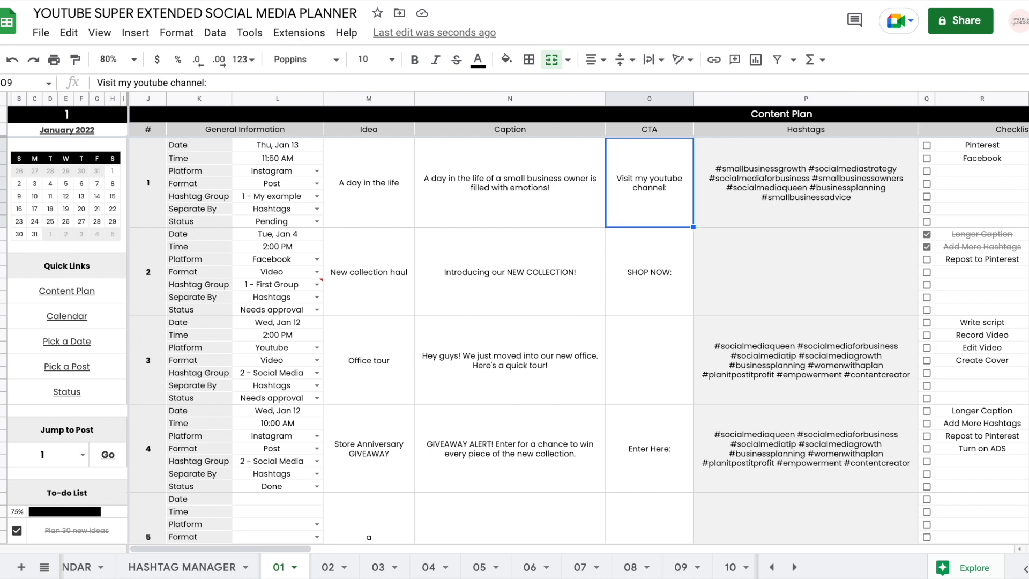
pyautogui.press('Tab')
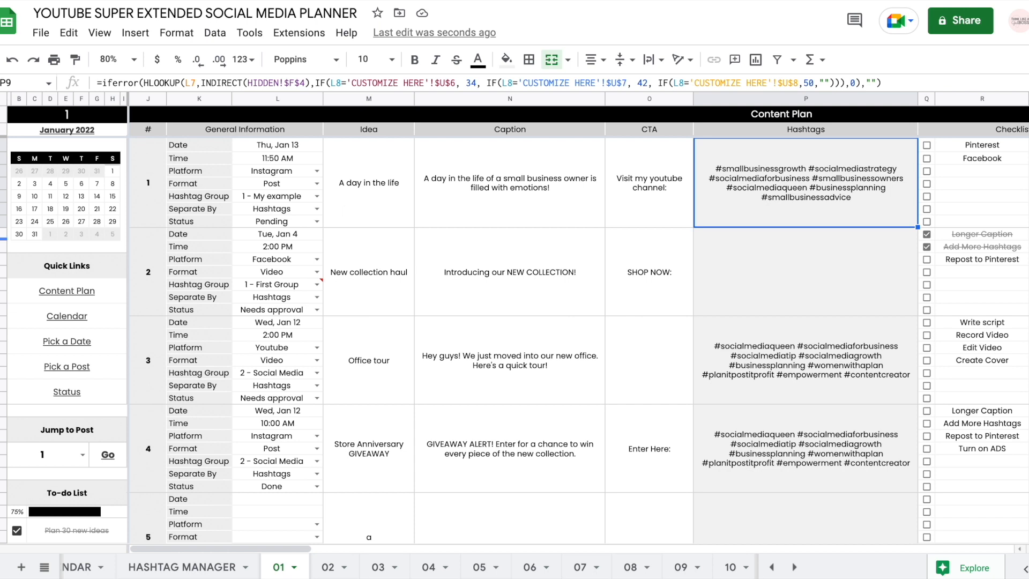
pyautogui.click(317, 197)
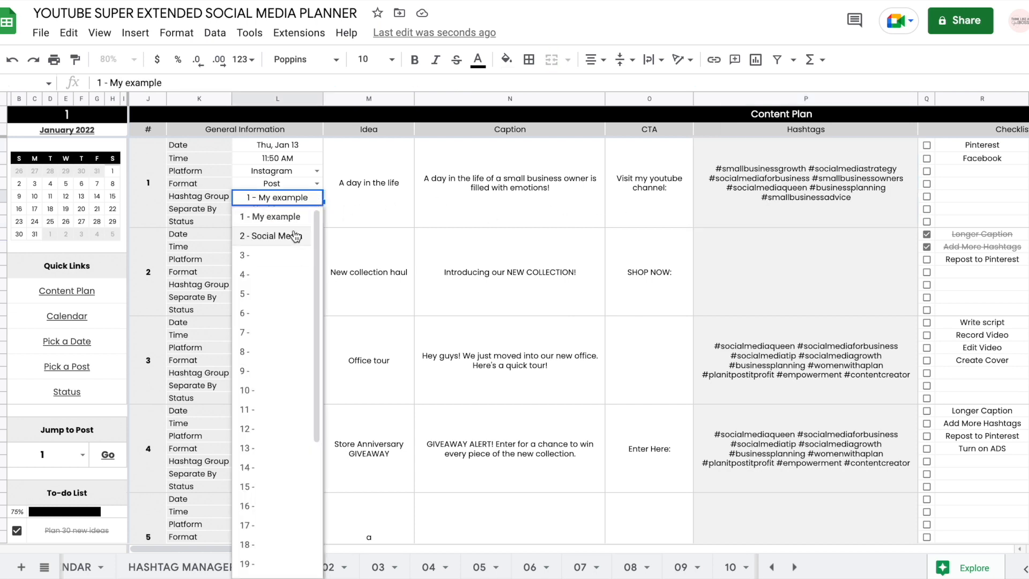
pyautogui.click(352, 225)
pyautogui.click(285, 212)
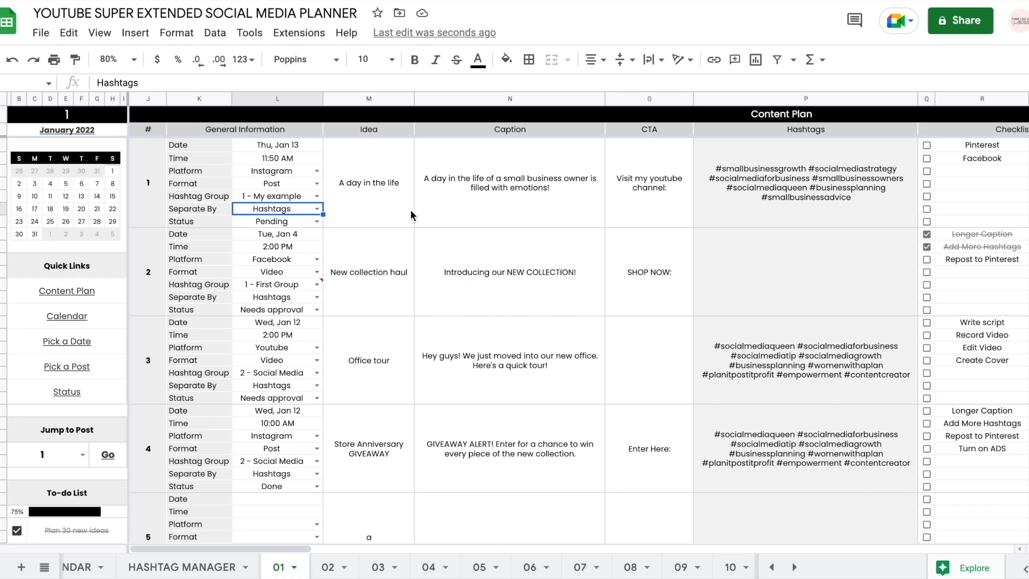
pyautogui.hscroll(5, 496, 210)
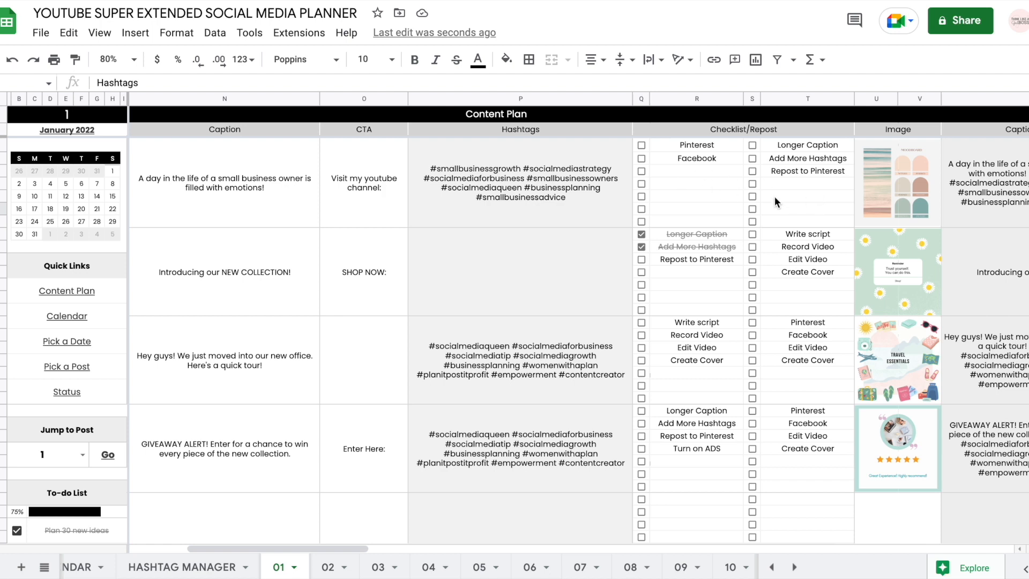
pyautogui.click(760, 133)
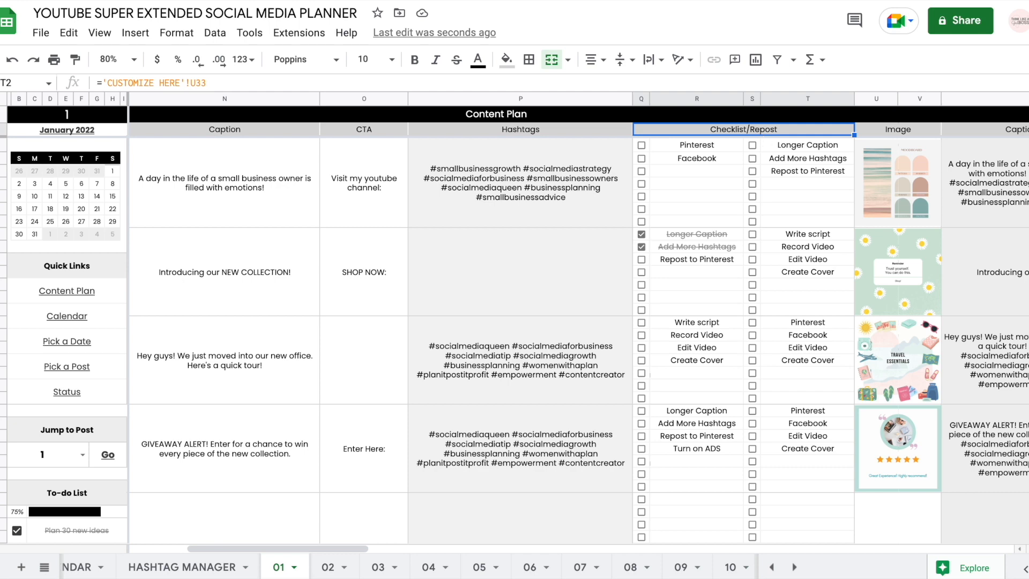
# Step: Change the Checklist/Repost translation to Whatever you want in the Monthly Content Planners labels on the CUSTOMIZE HERE sheet
pyautogui.hscroll(-3, 108, 567)
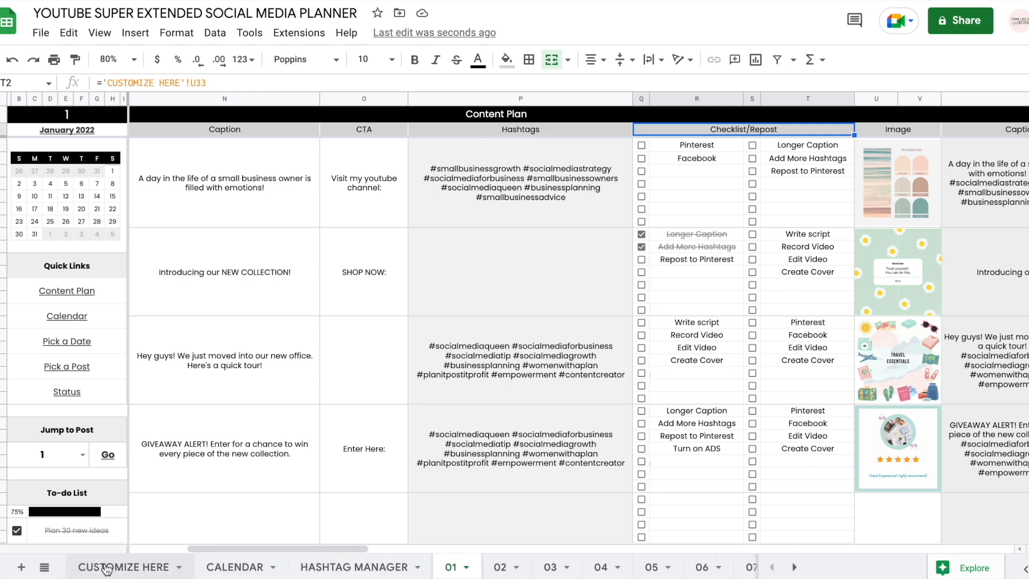
pyautogui.click(155, 568)
pyautogui.hscroll(5, 822, 362)
pyautogui.hscroll(2, 823, 364)
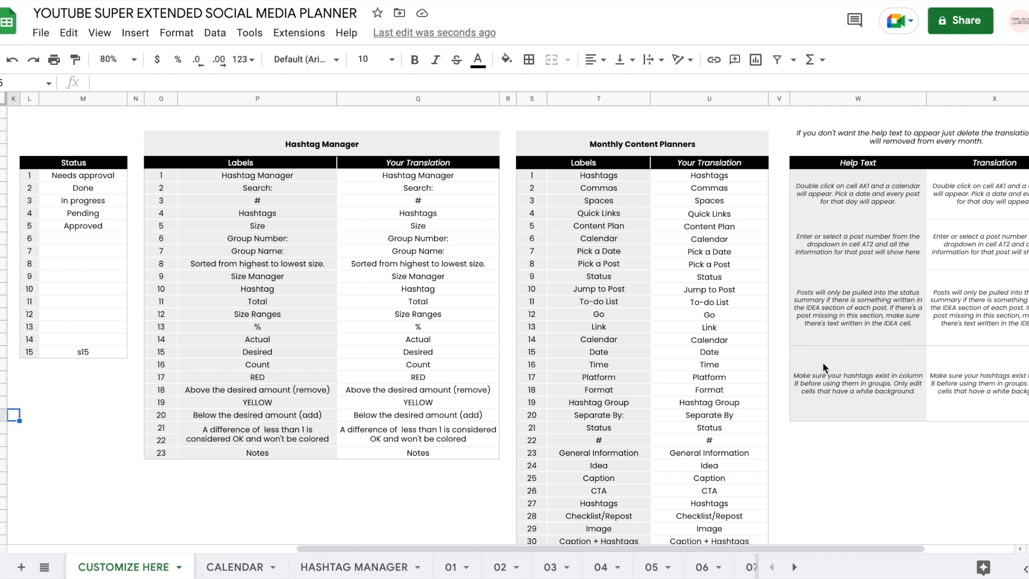
pyautogui.scroll(-3, 610, 338)
pyautogui.scroll(3, 611, 338)
pyautogui.hscroll(-2, 609, 337)
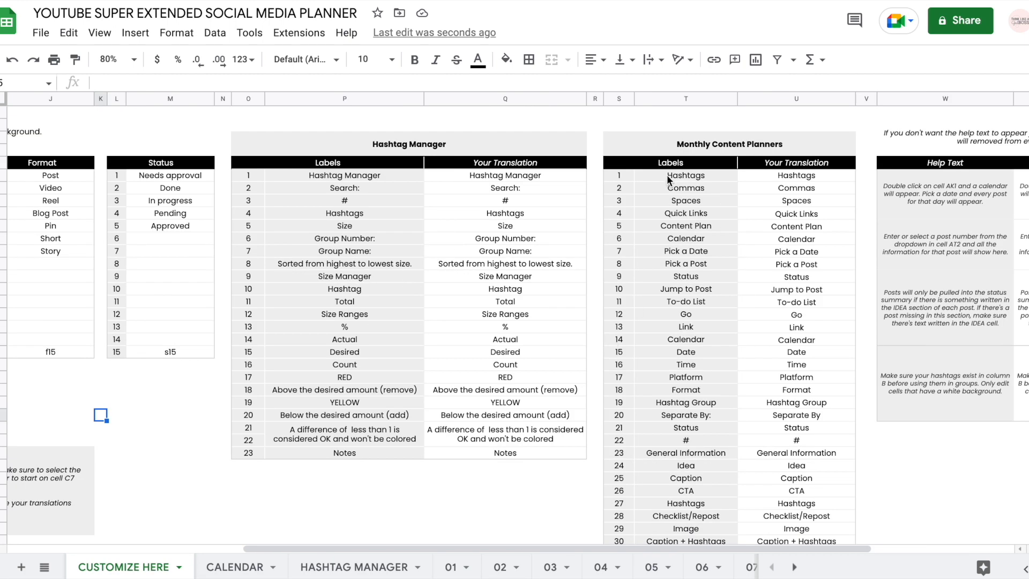
pyautogui.scroll(-3, 757, 311)
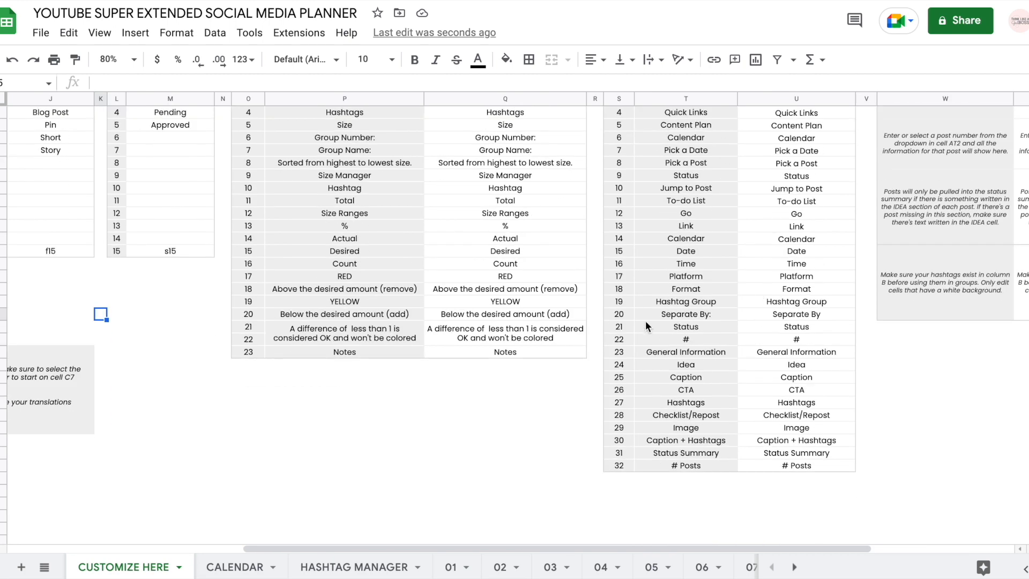
pyautogui.click(704, 415)
pyautogui.press('Right')
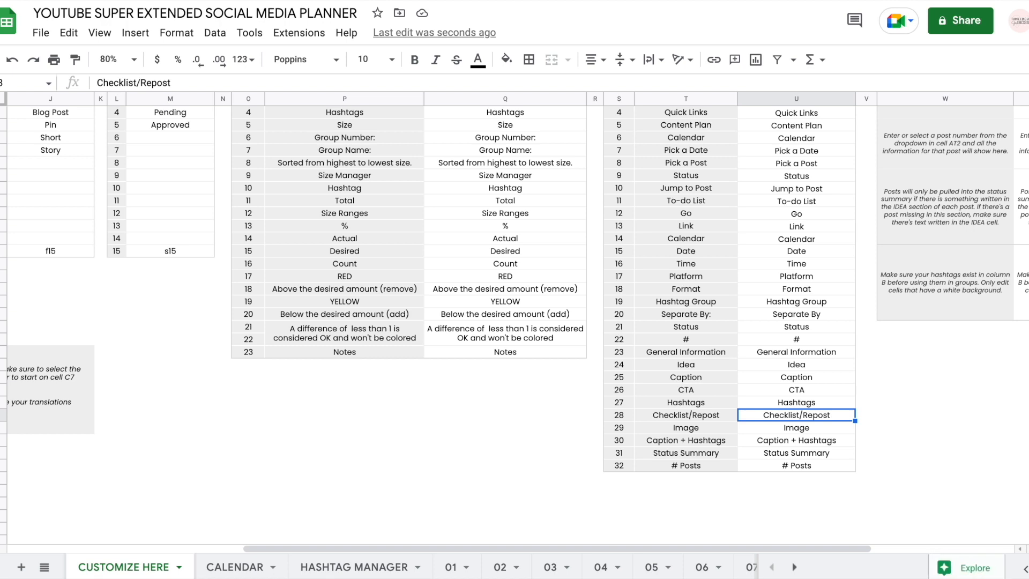
pyautogui.write('Wha')
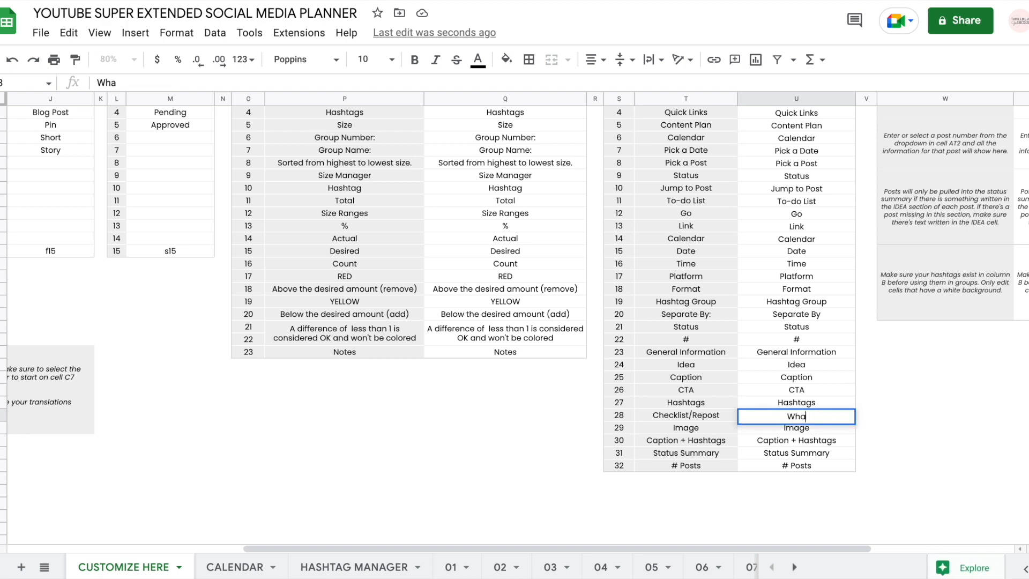
pyautogui.write('tever you want')
pyautogui.press('Return')
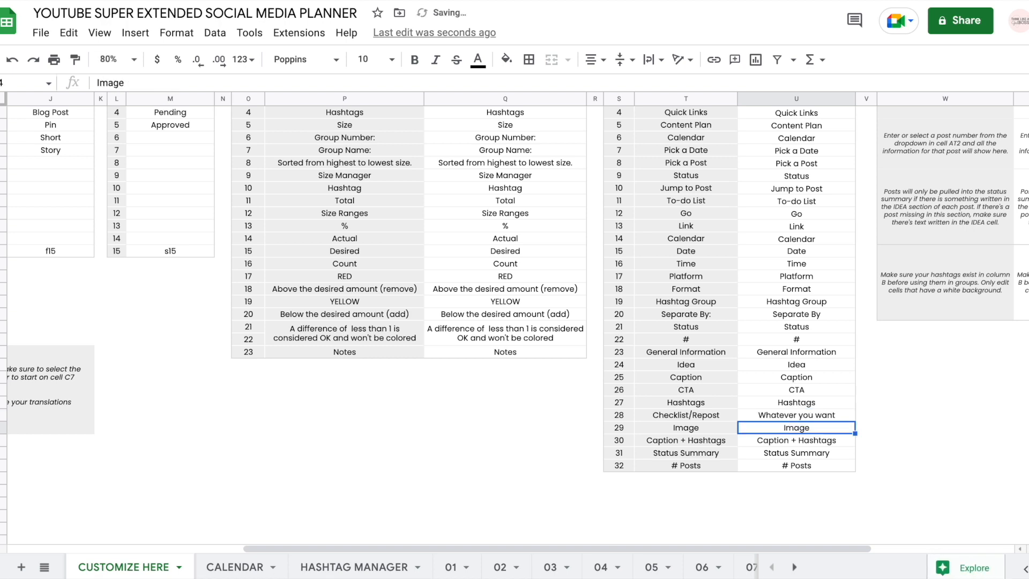
# Step: Check the renamed checklist column heading in the content plans on sheets 01 and 02
pyautogui.click(451, 567)
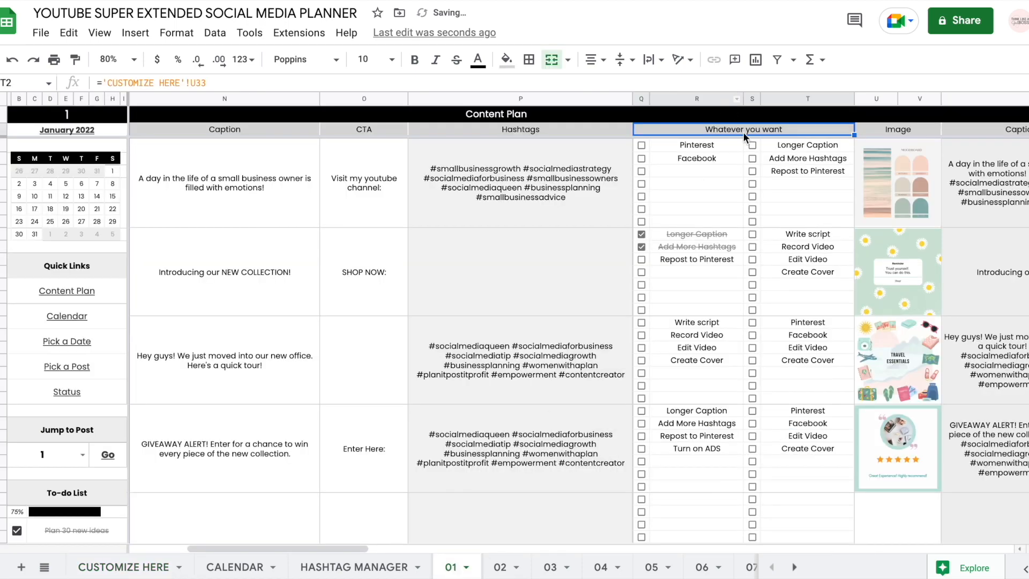
pyautogui.click(498, 568)
pyautogui.hscroll(10, 797, 149)
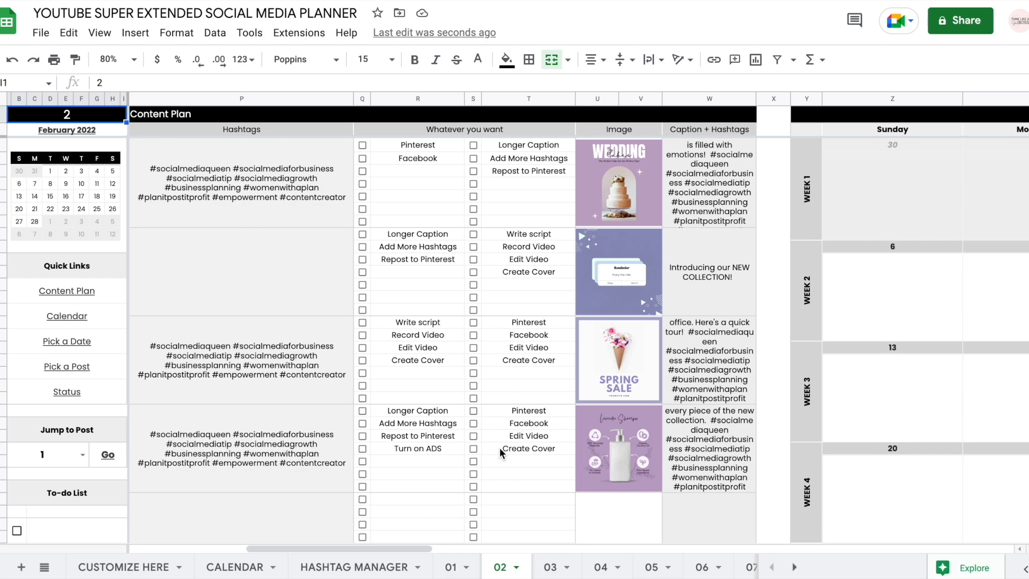
pyautogui.hscroll(-8, 604, 407)
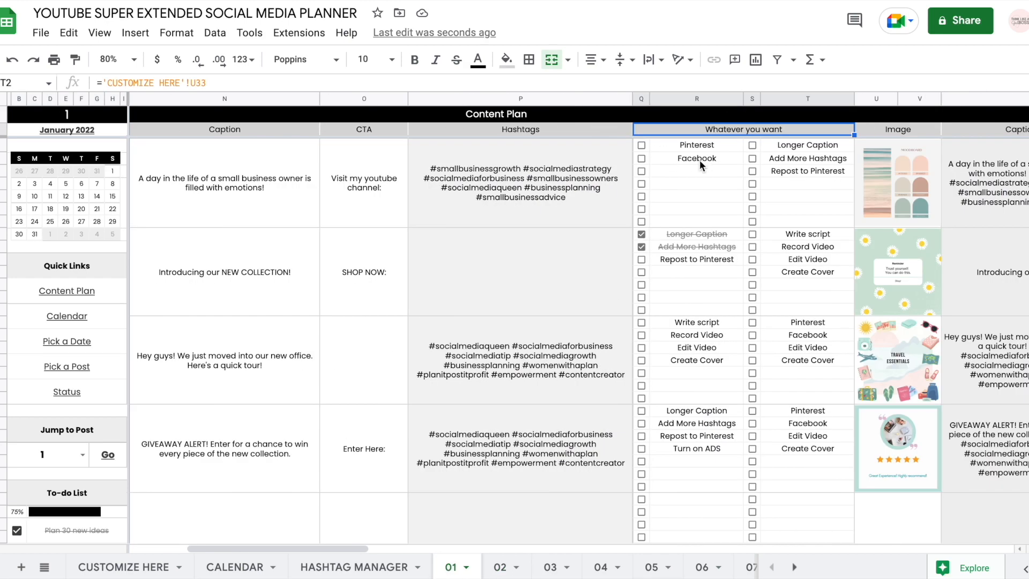
# Step: Examine post 1's items in the Whatever you want checklist of the content plan
pyautogui.click(699, 163)
pyautogui.press('Up')
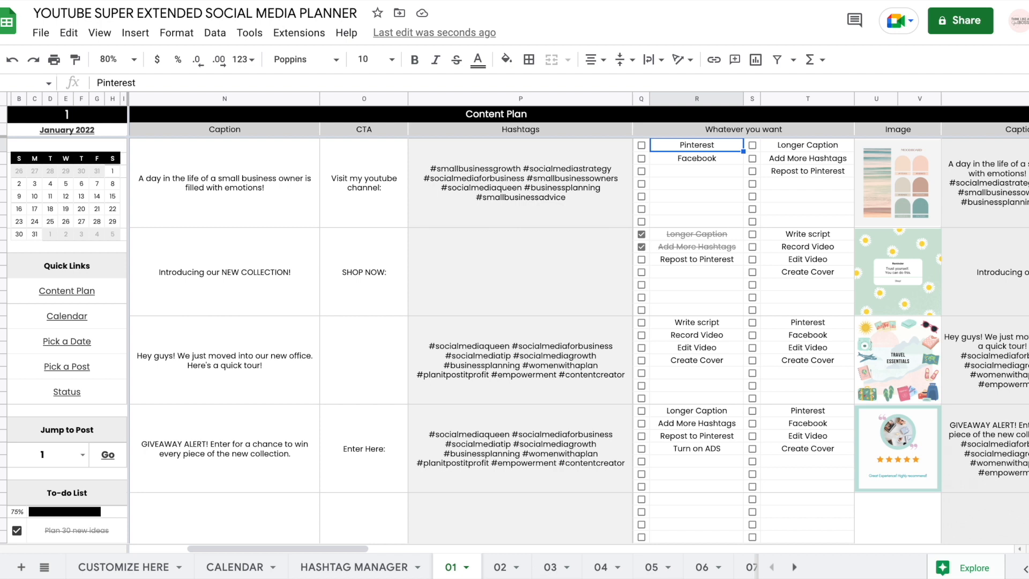
pyautogui.press('Down')
pyautogui.press('Down')
pyautogui.press('Down')
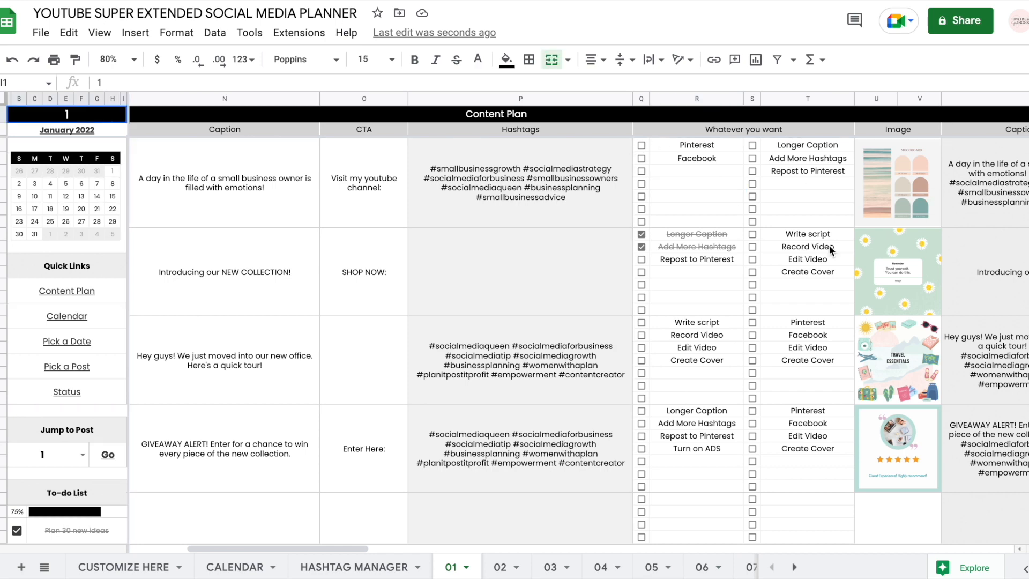
# Step: View the source options for inserting an image in the cell of post 1's Image column
pyautogui.hscroll(5, 828, 244)
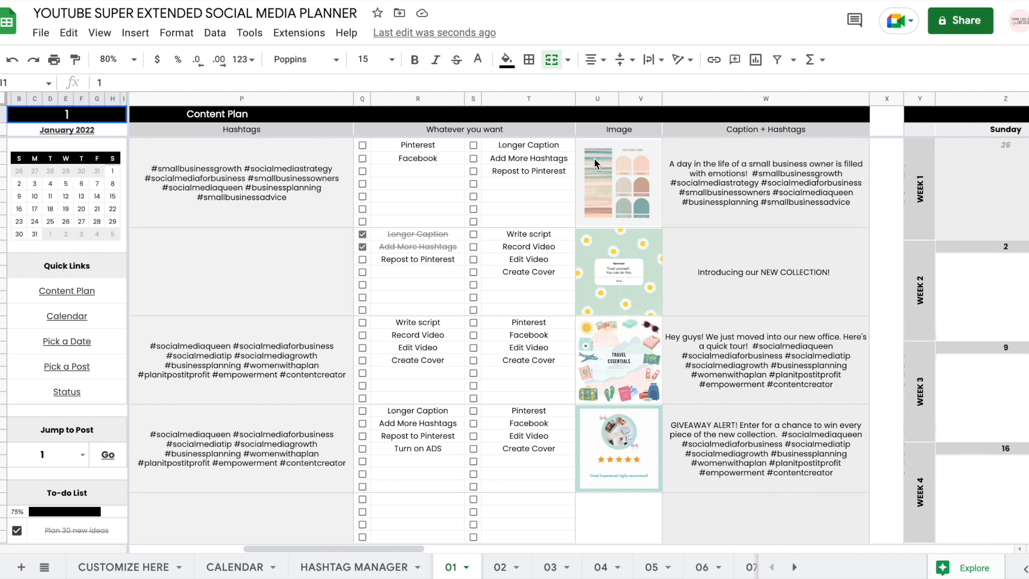
pyautogui.click(630, 184)
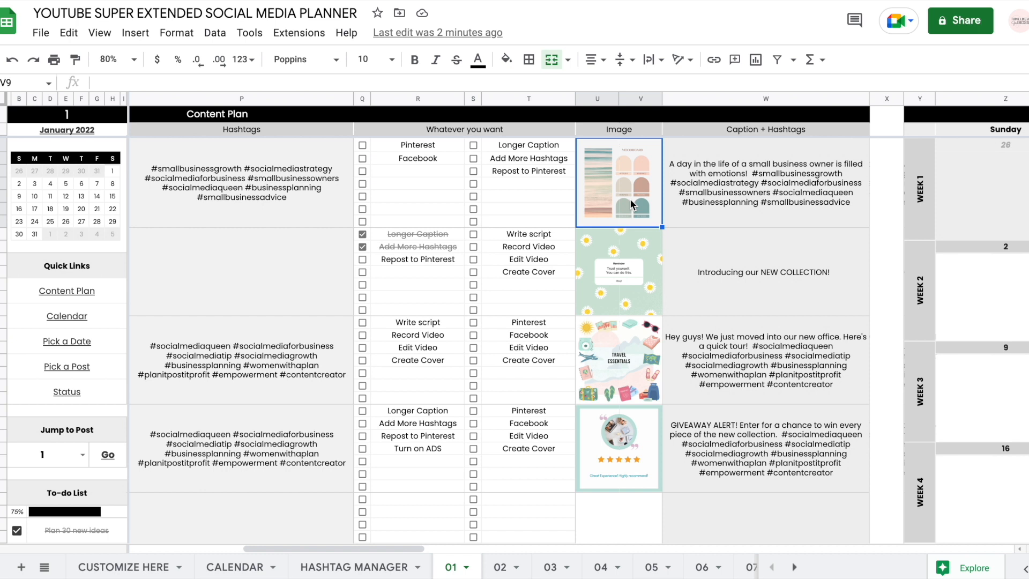
pyautogui.click(152, 38)
pyautogui.moveTo(207, 217)
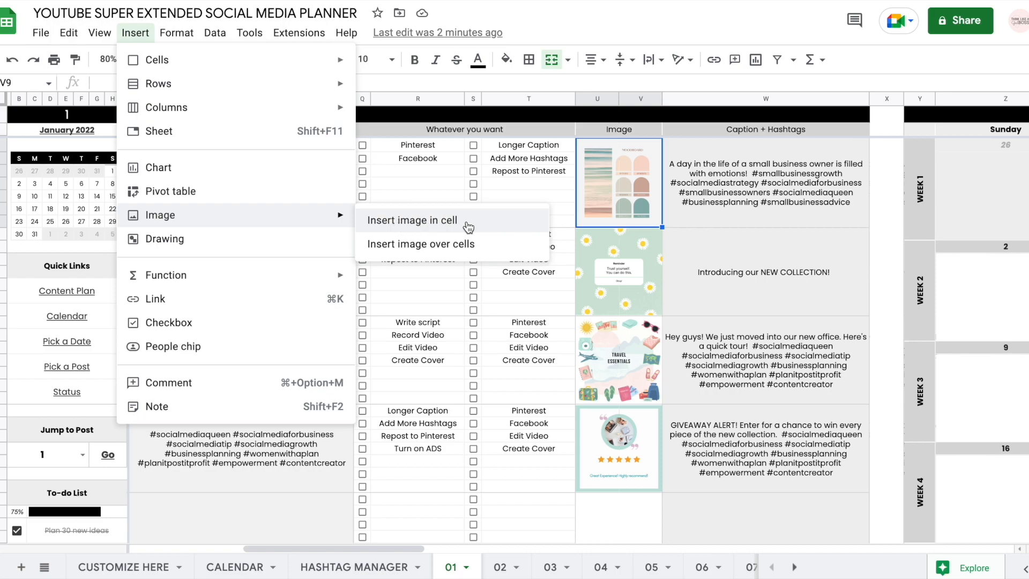
pyautogui.click(468, 227)
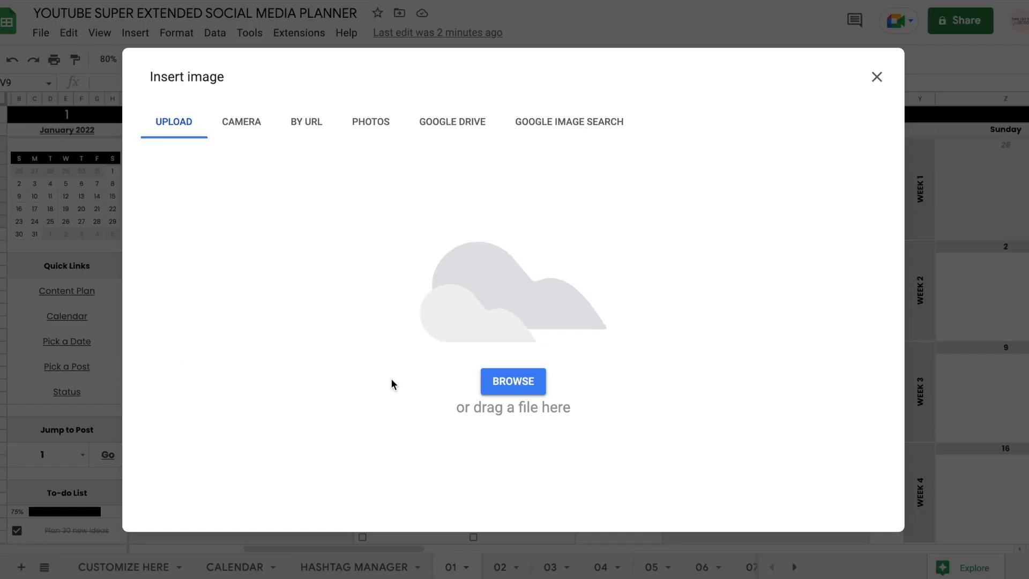
pyautogui.click(876, 76)
# Step: Inspect post 1's combined Caption + Hashtags cell and look through the content plan down to post 100
pyautogui.click(818, 201)
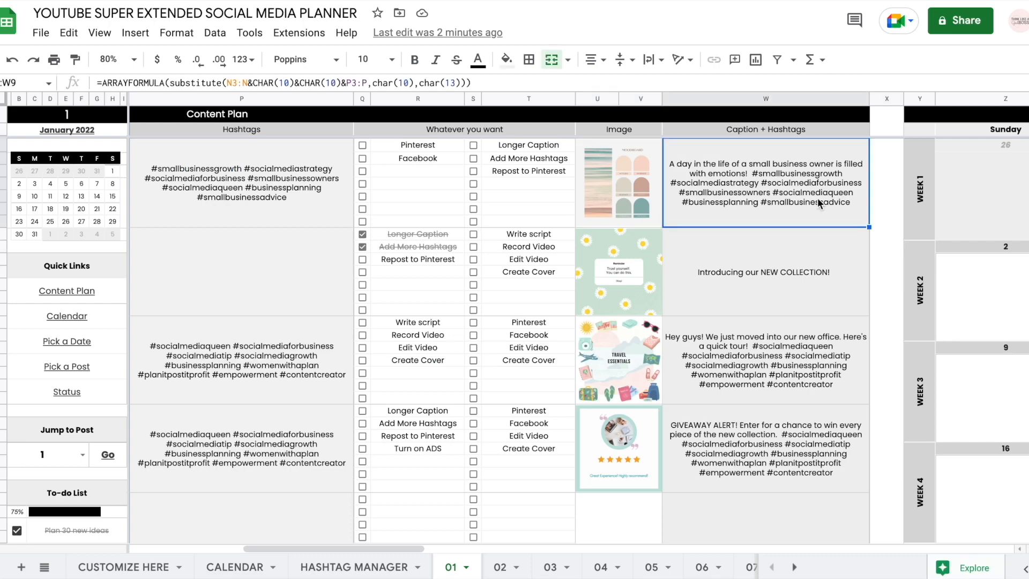
pyautogui.hscroll(-2, 818, 198)
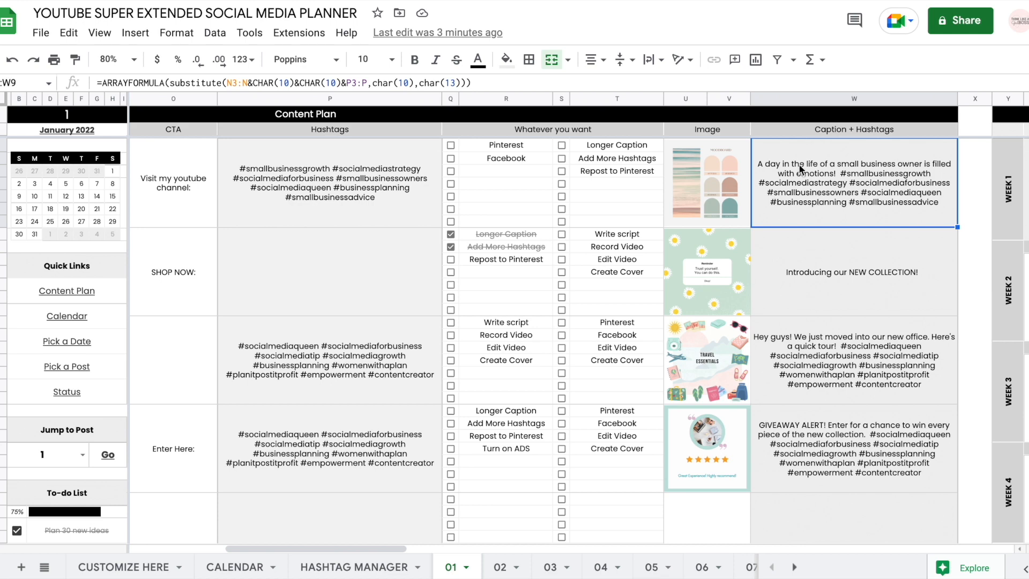
pyautogui.hscroll(-5, 513, 292)
pyautogui.scroll(-20, 514, 292)
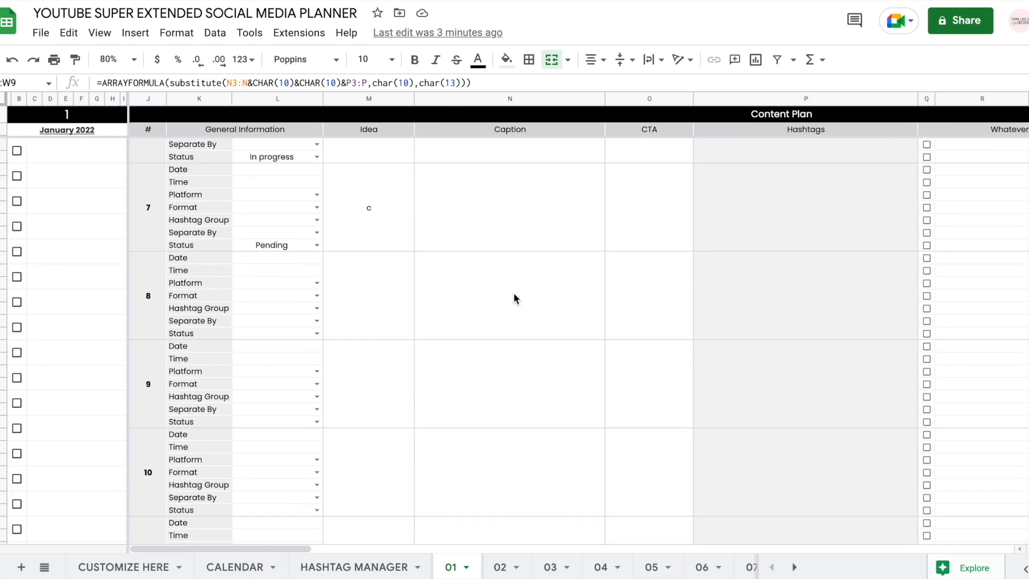
pyautogui.scroll(-20, 514, 294)
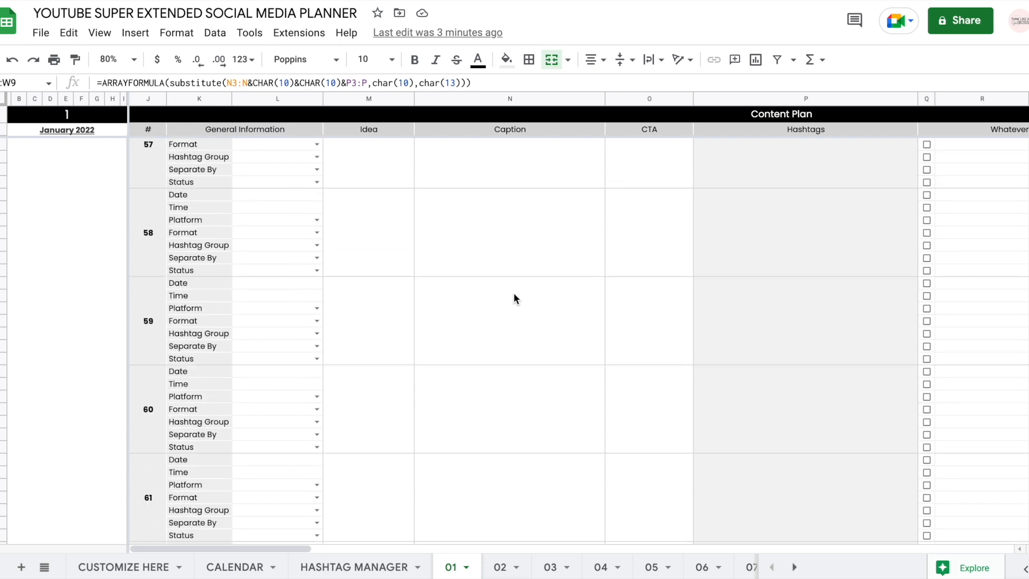
pyautogui.scroll(-20, 513, 292)
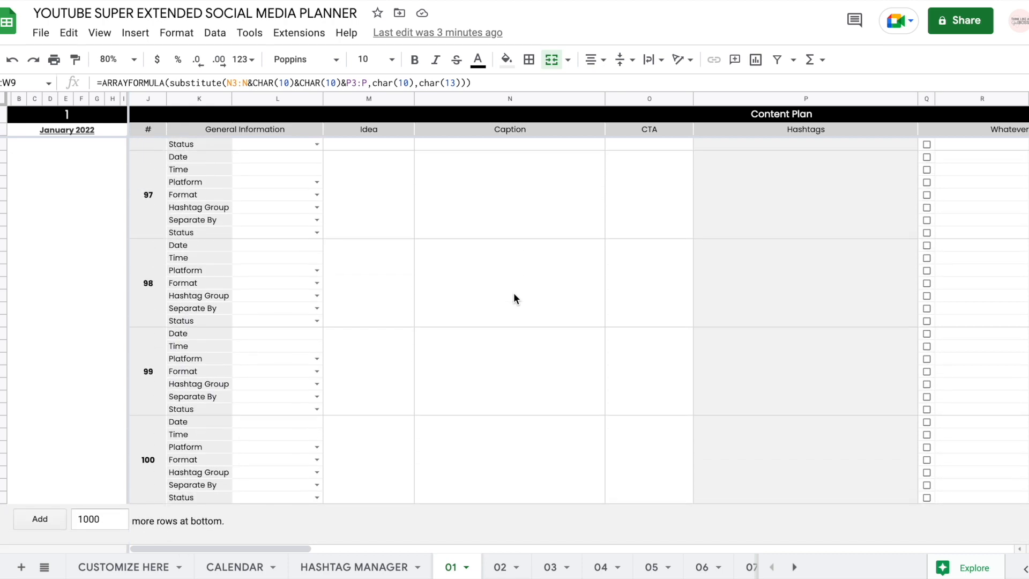
# Step: View the January 2022 calendar on sheet 01 and inspect its Calendar quick link
pyautogui.hscroll(12, 480, 312)
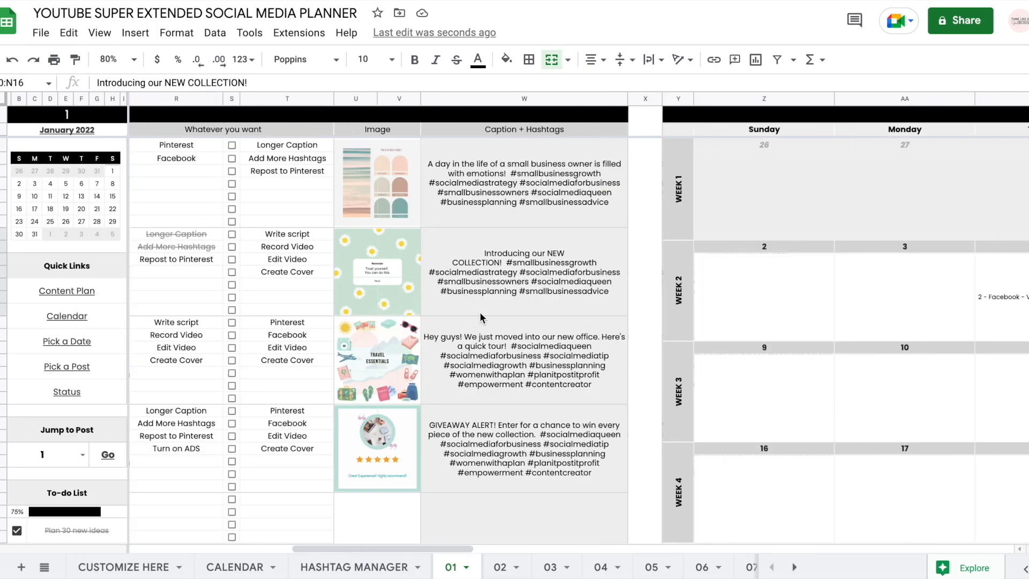
pyautogui.hscroll(1, 480, 318)
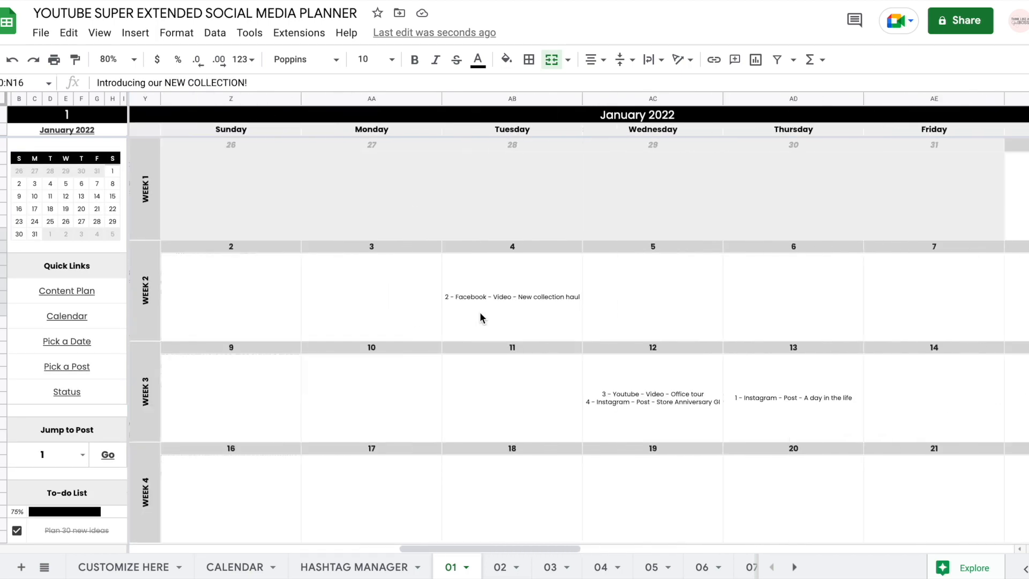
pyautogui.click(215, 300)
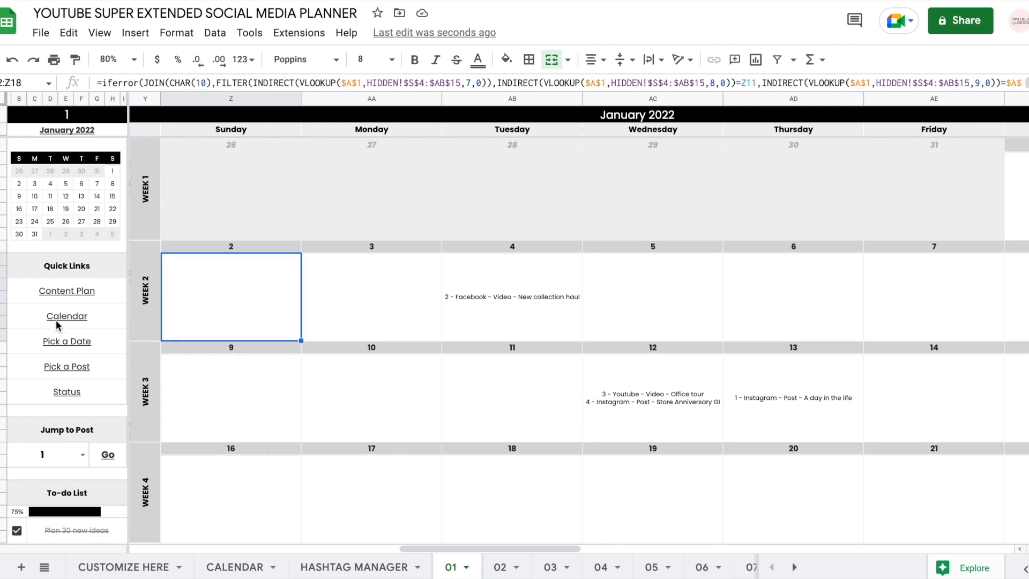
pyautogui.click(57, 318)
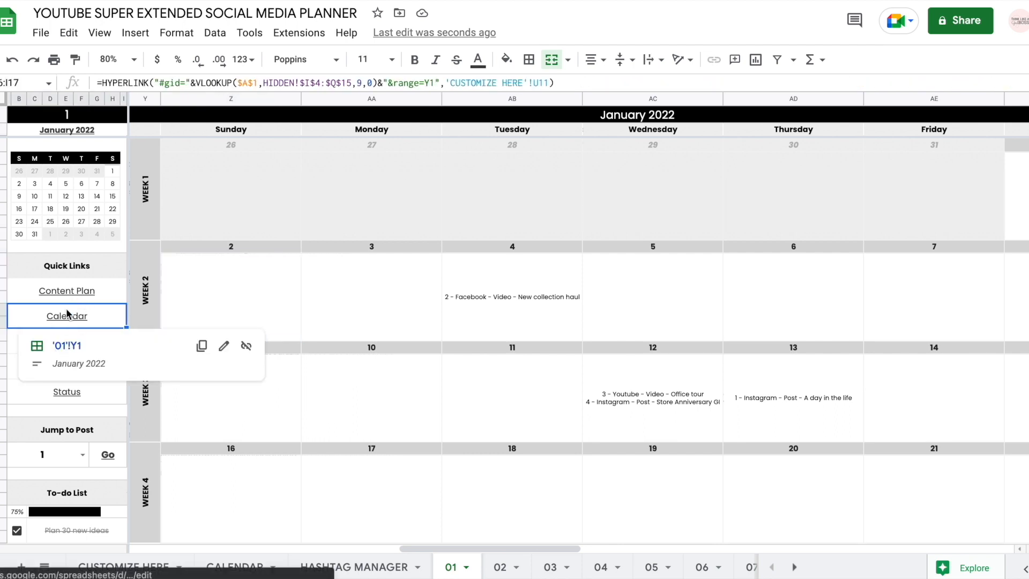
pyautogui.click(62, 350)
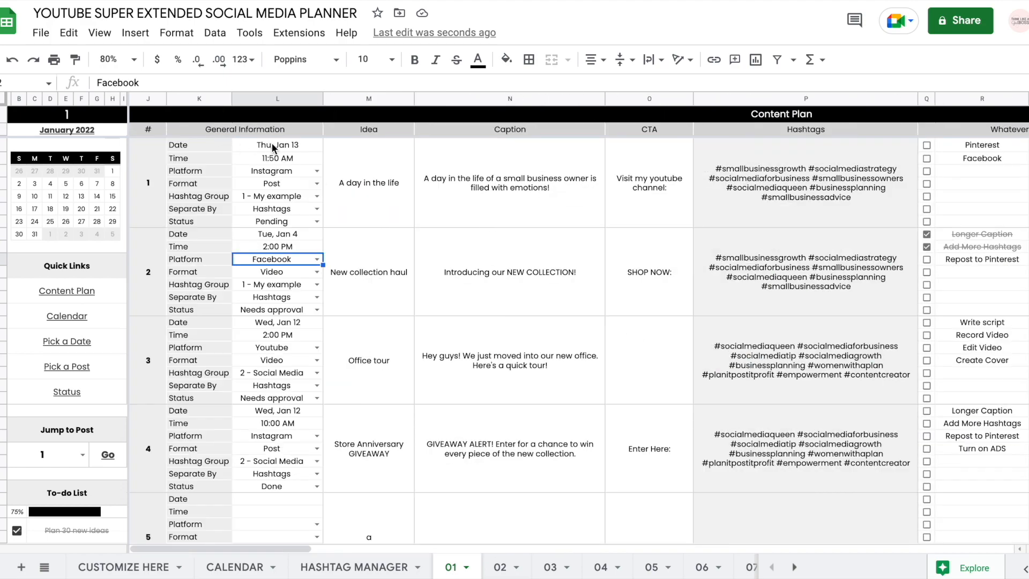
# Step: Look through the scheduled posts across all weeks of the January 2022 calendar
pyautogui.hscroll(10, 521, 255)
pyautogui.hscroll(3, 551, 150)
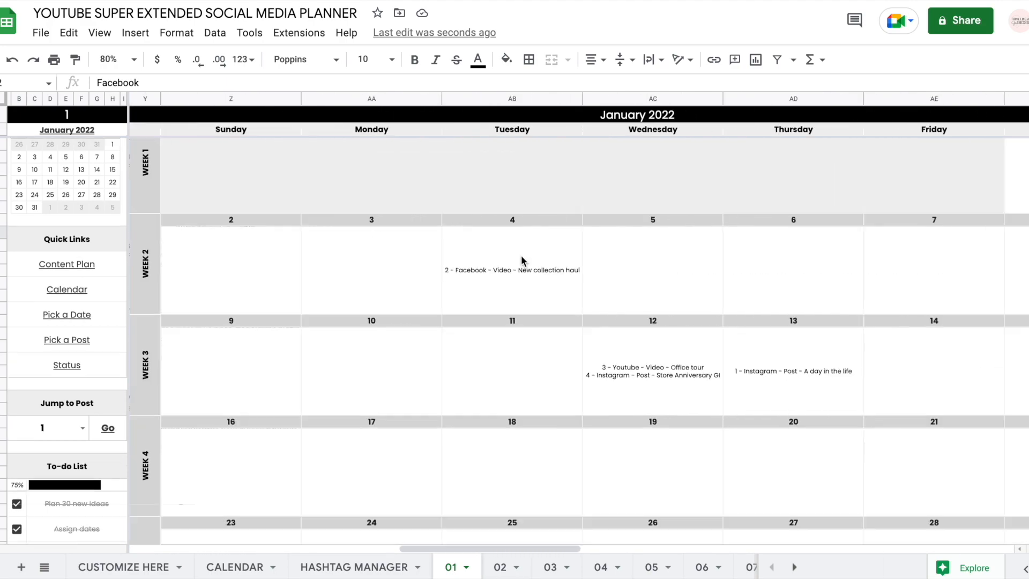
pyautogui.scroll(-4, 843, 344)
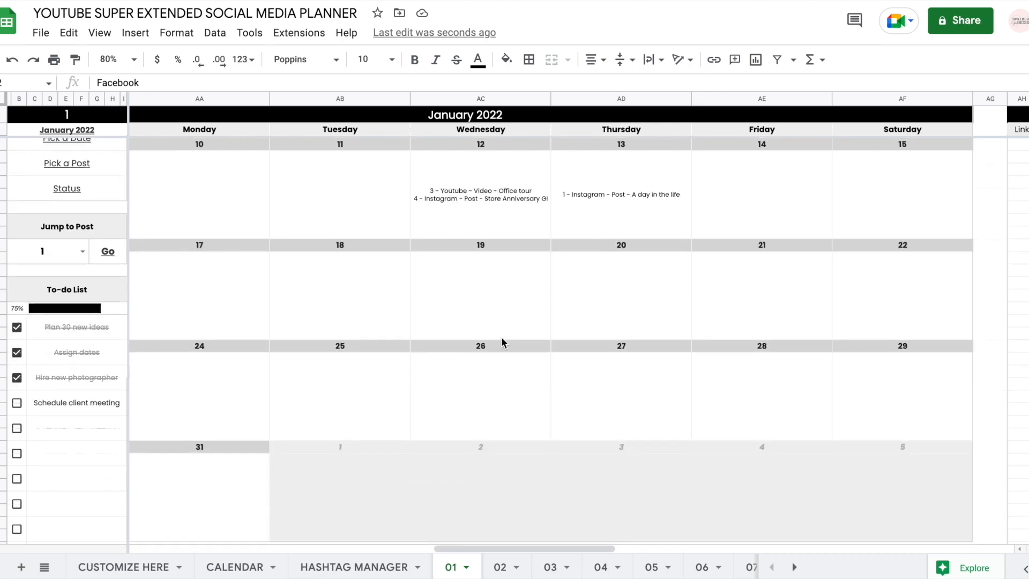
pyautogui.scroll(4, 831, 307)
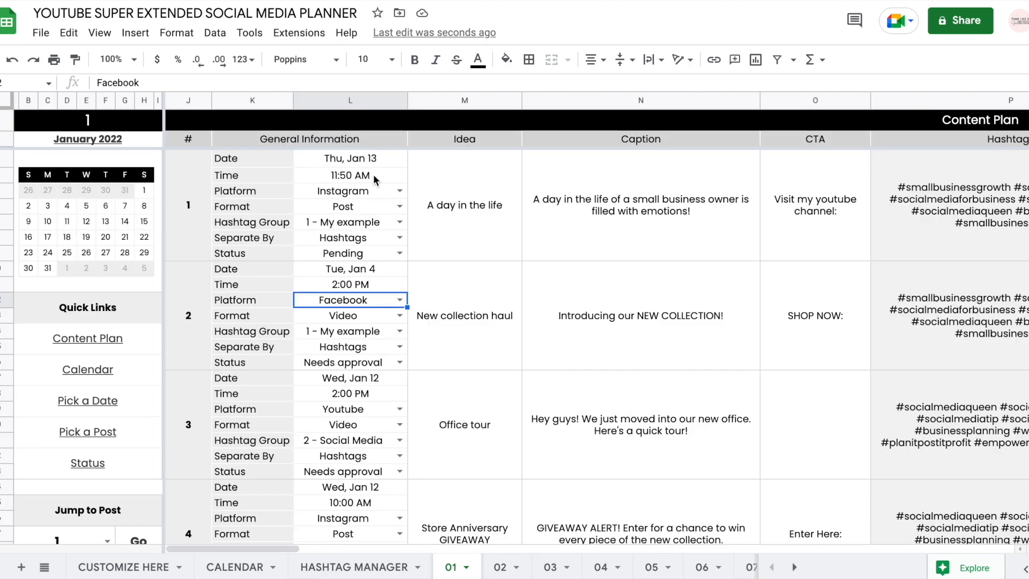
# Step: Check post 1's date in the content plan against its entry in the January 2022 calendar
pyautogui.click(366, 162)
pyautogui.hscroll(5, 552, 276)
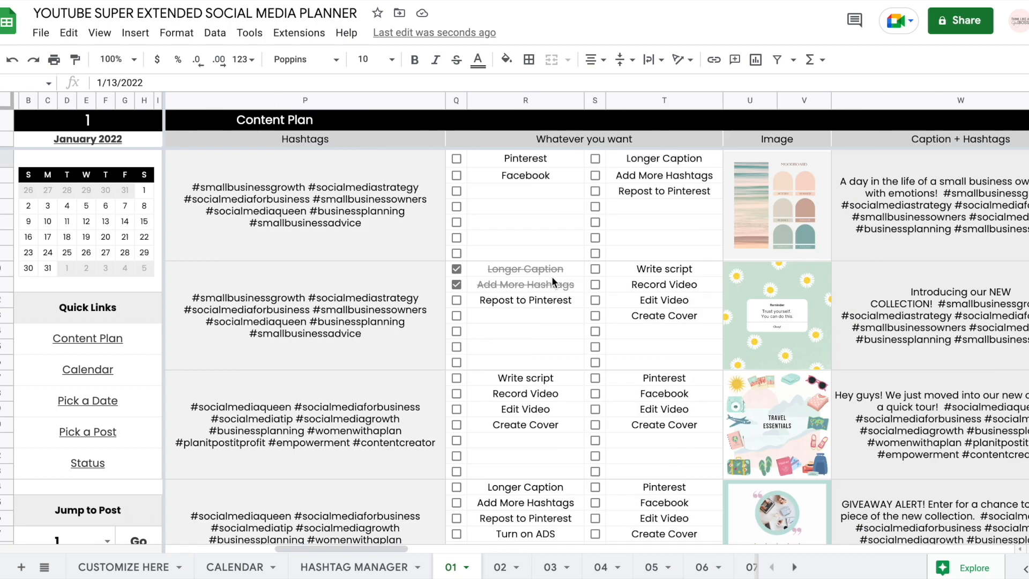
pyautogui.hscroll(6, 552, 276)
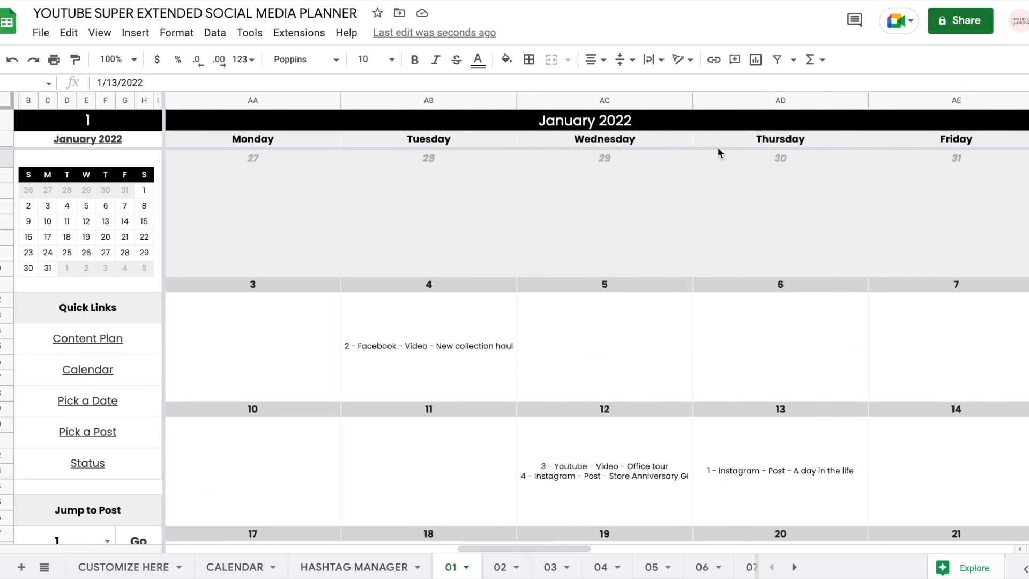
pyautogui.scroll(-1, 781, 359)
pyautogui.click(777, 410)
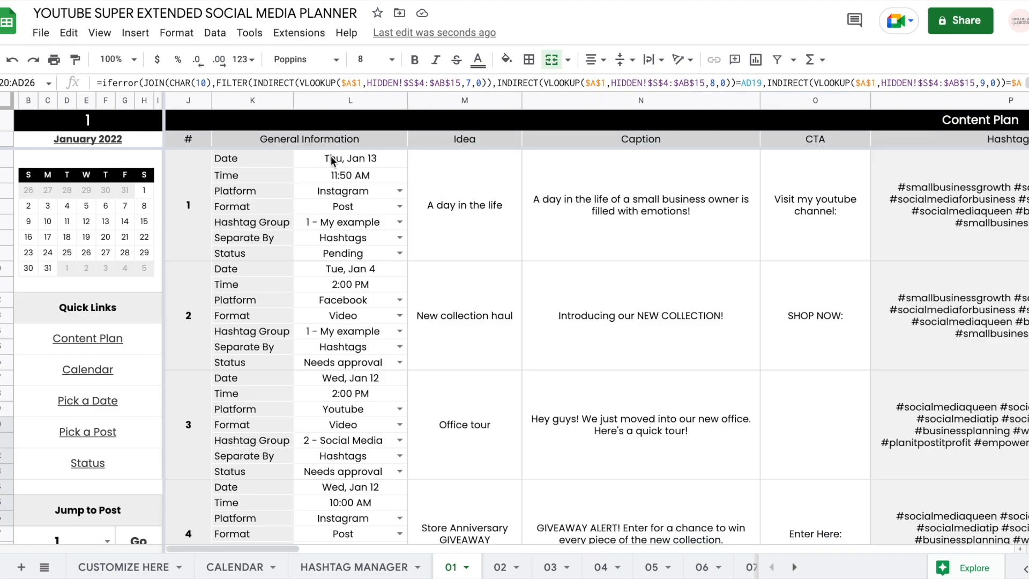
# Step: Set post 1's date to January 1, 2022 and check its entry in the calendar
pyautogui.doubleClick(331, 156)
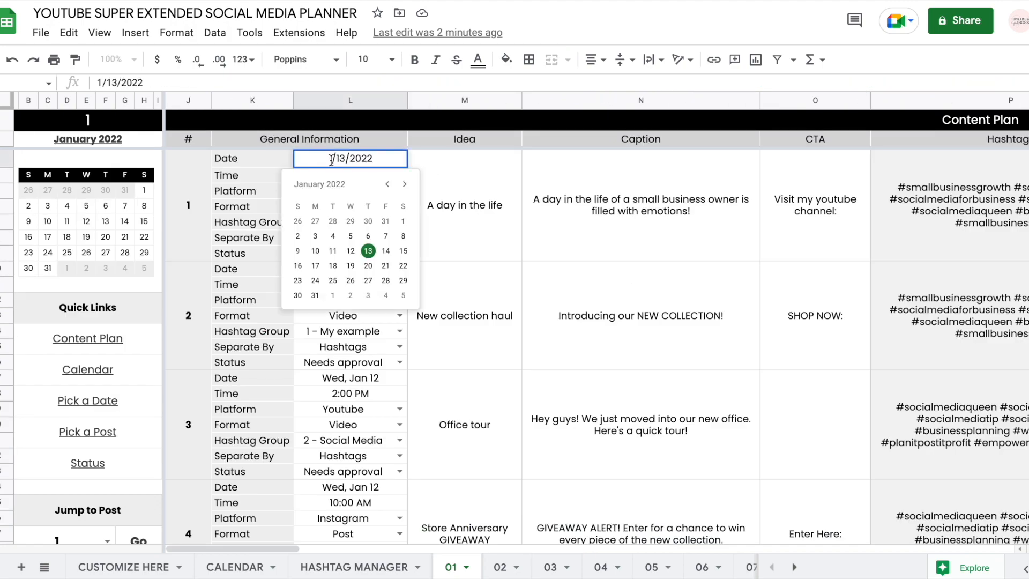
pyautogui.click(409, 210)
pyautogui.hscroll(20, 676, 315)
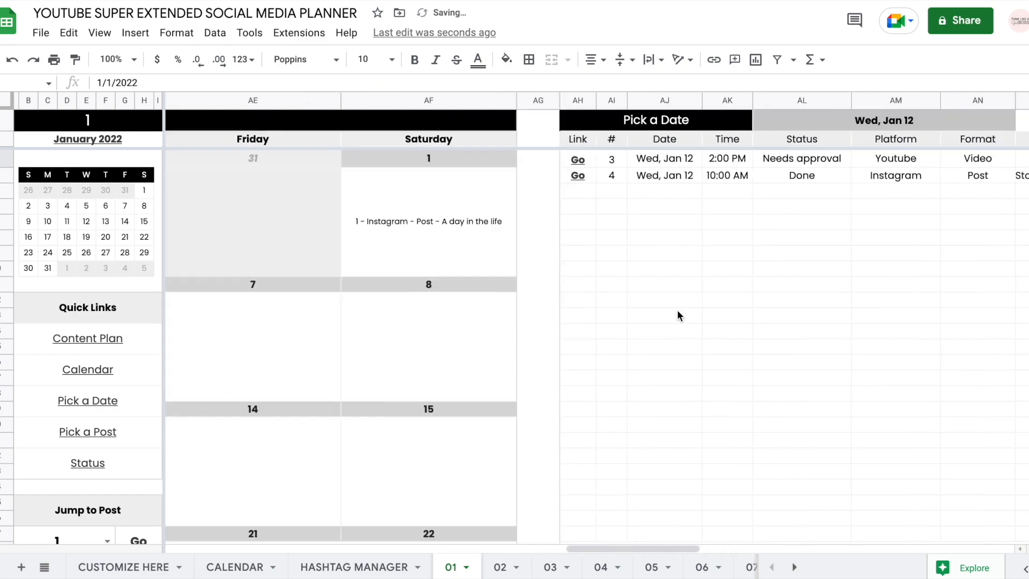
pyautogui.click(676, 219)
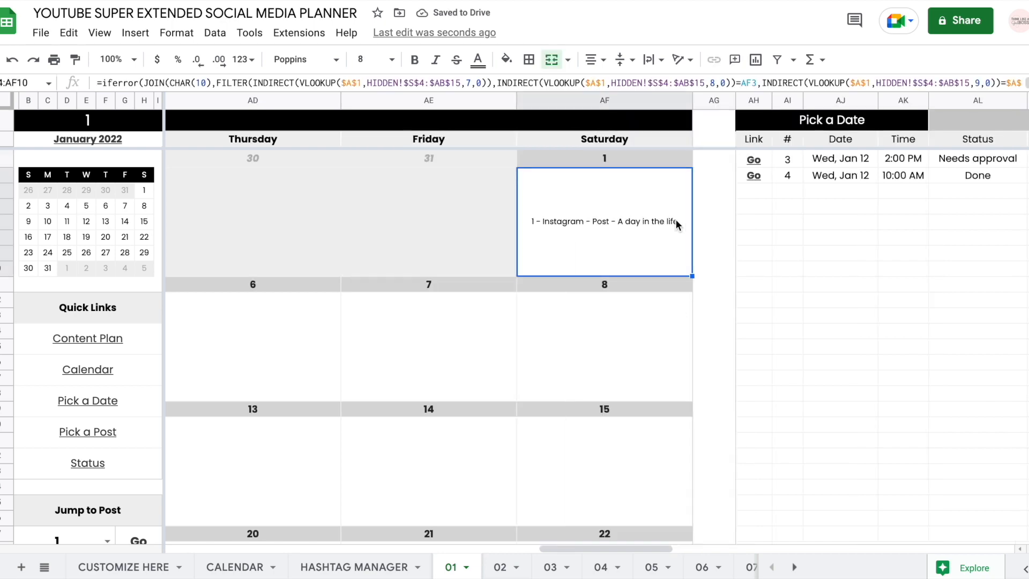
# Step: Examine the January 12 calendar entries and compare them with posts 3 and 4 in the content plan
pyautogui.hscroll(-10, 676, 220)
pyautogui.scroll(-3, 676, 220)
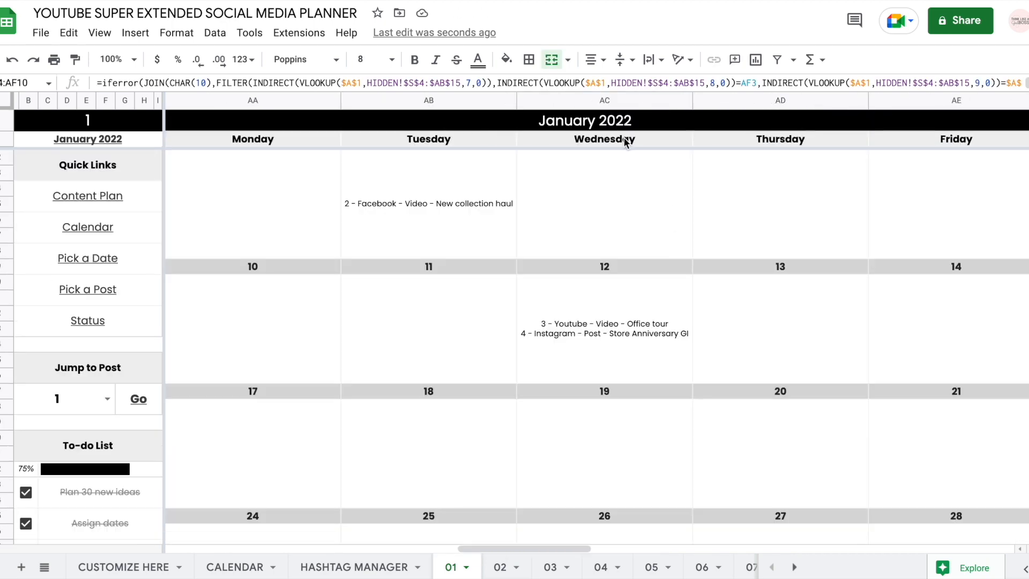
pyautogui.click(630, 307)
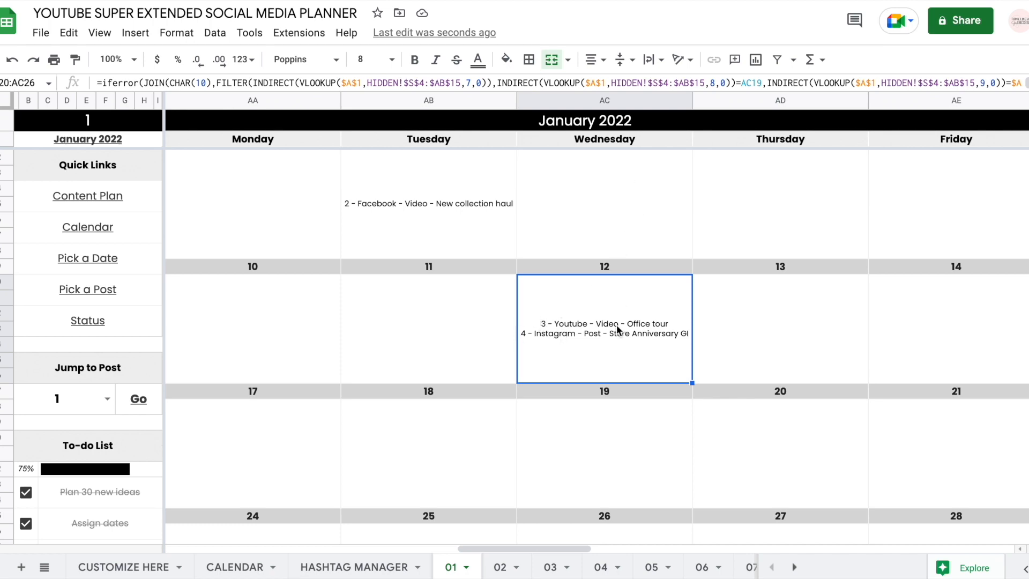
pyautogui.hscroll(-20, 616, 325)
pyautogui.scroll(3, 616, 326)
pyautogui.click(175, 436)
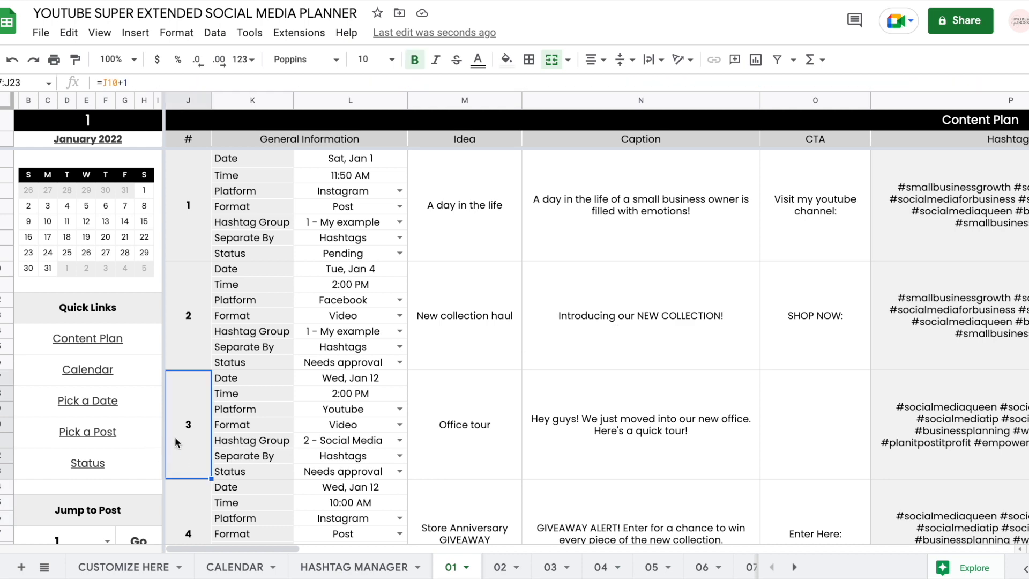
pyautogui.scroll(-1, 391, 324)
pyautogui.scroll(-1, 386, 332)
pyautogui.scroll(-1, 387, 332)
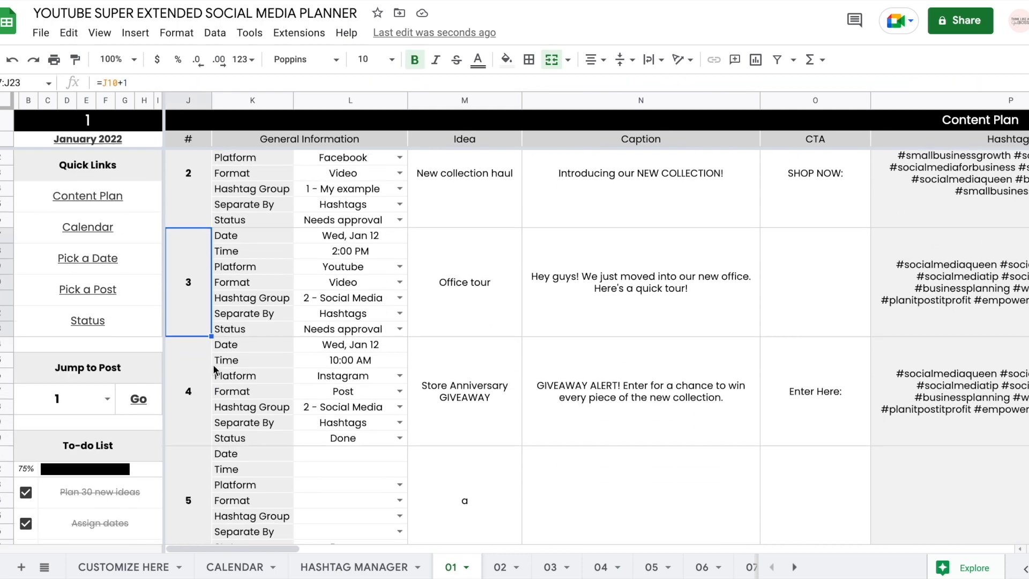
pyautogui.scroll(3, 390, 336)
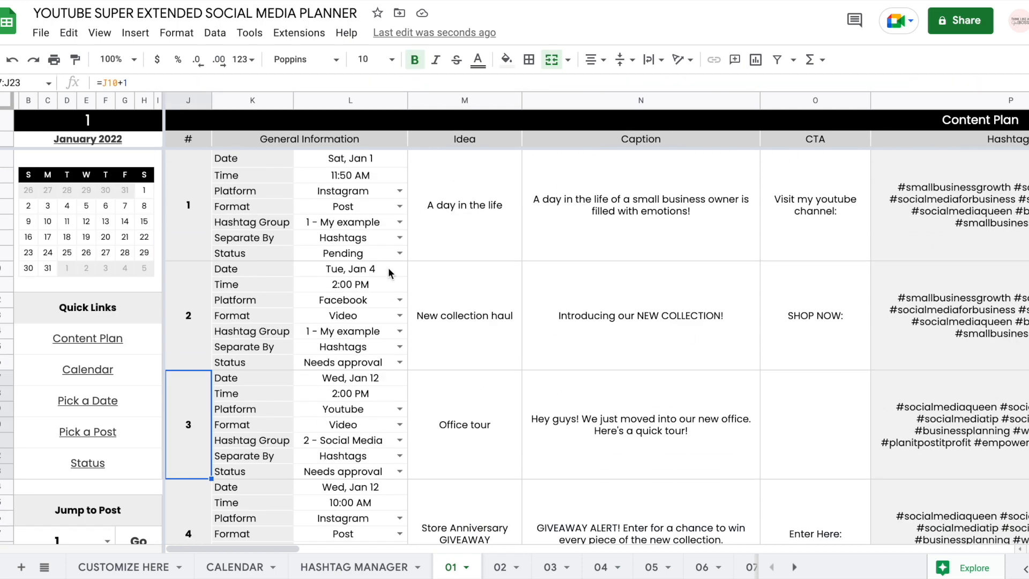
# Step: Set post 1's date to January 12, 2022 and check that day's entries in the calendar
pyautogui.doubleClick(366, 159)
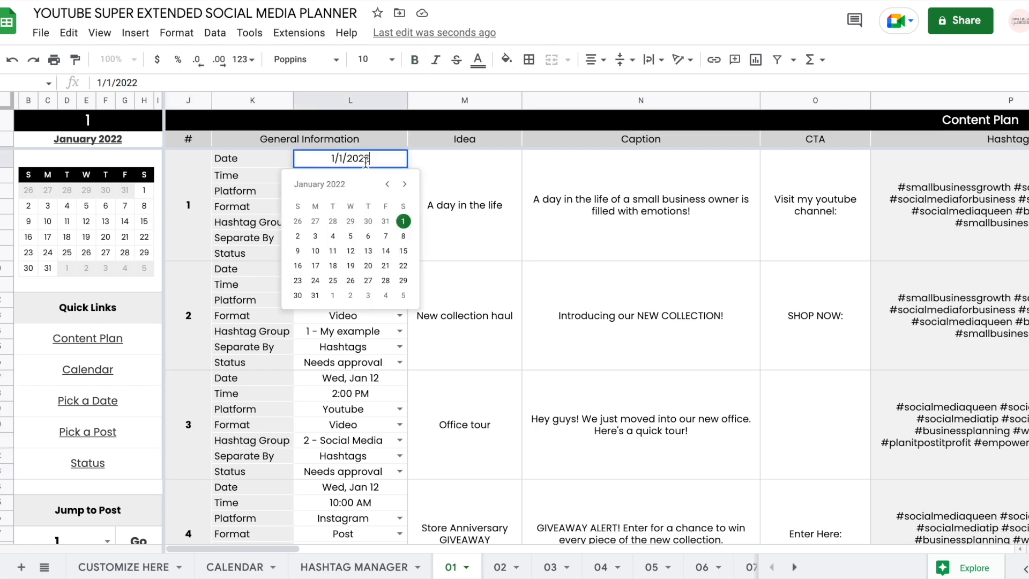
pyautogui.click(351, 251)
pyautogui.hscroll(20, 619, 267)
pyautogui.scroll(-2, 619, 268)
pyautogui.click(485, 363)
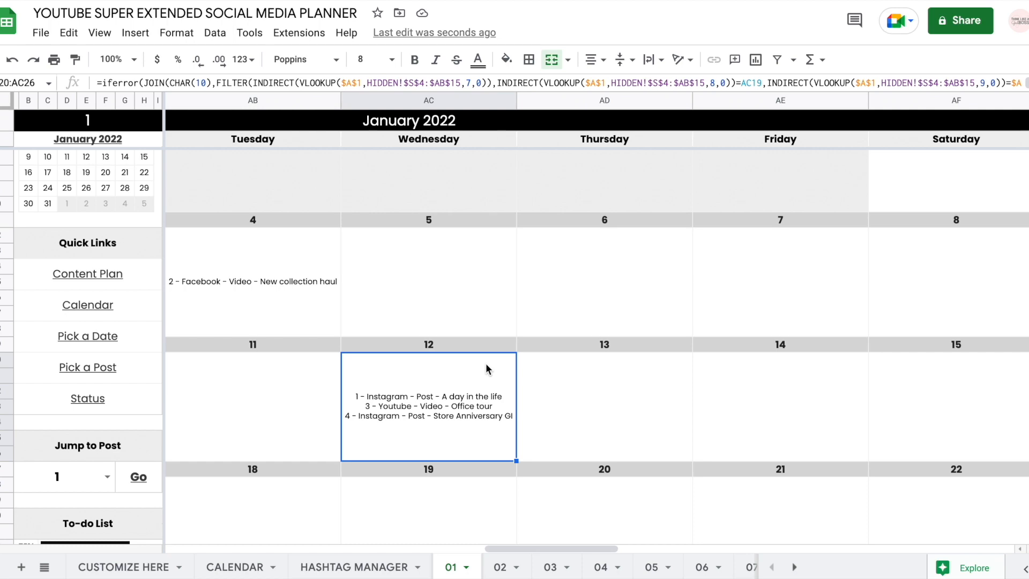
# Step: Review the ideas and general information of the first posts in the January content plan
pyautogui.hscroll(-20, 486, 364)
pyautogui.scroll(2, 486, 364)
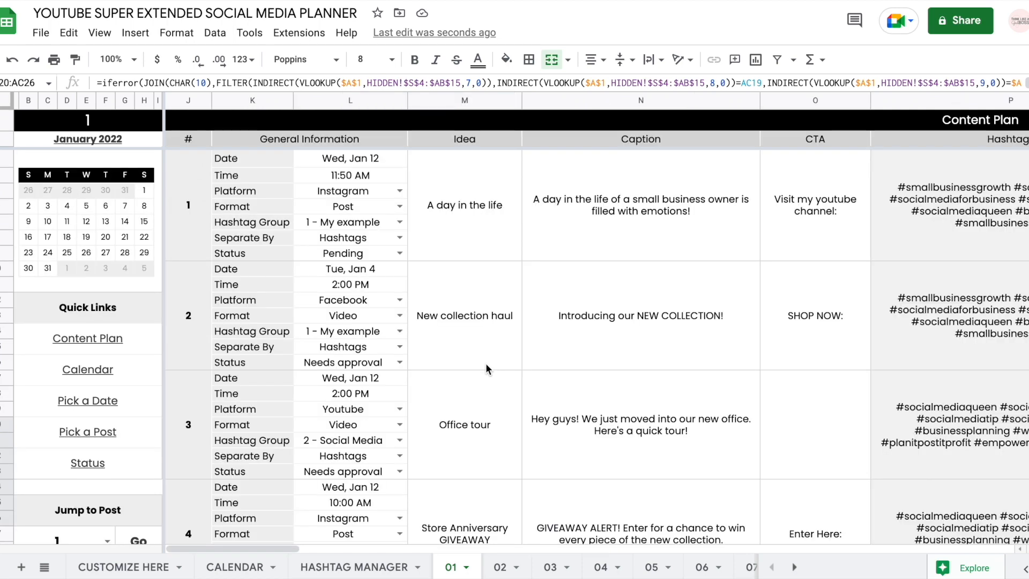
pyautogui.click(516, 214)
pyautogui.scroll(-2, 516, 214)
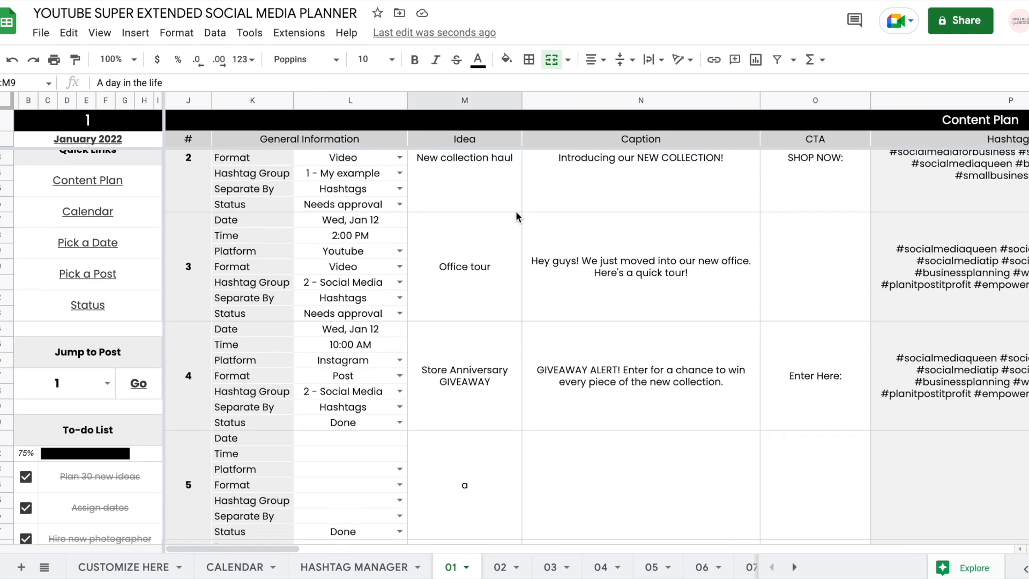
pyautogui.scroll(2, 516, 214)
pyautogui.hscroll(1, 516, 215)
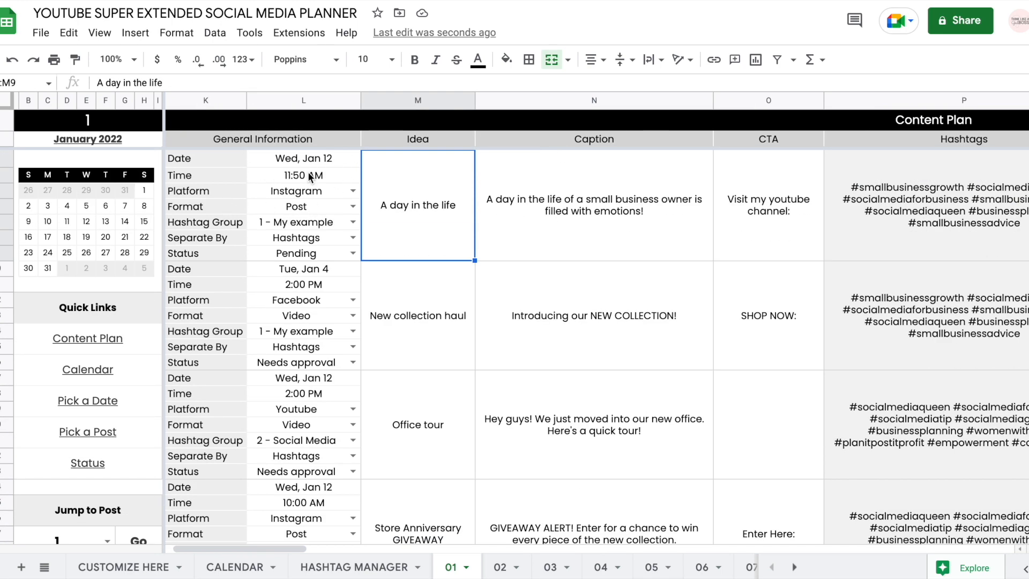
# Step: Look through the January content plan's post slots and set post 1's date to January 14, 2022
pyautogui.scroll(-10, 383, 221)
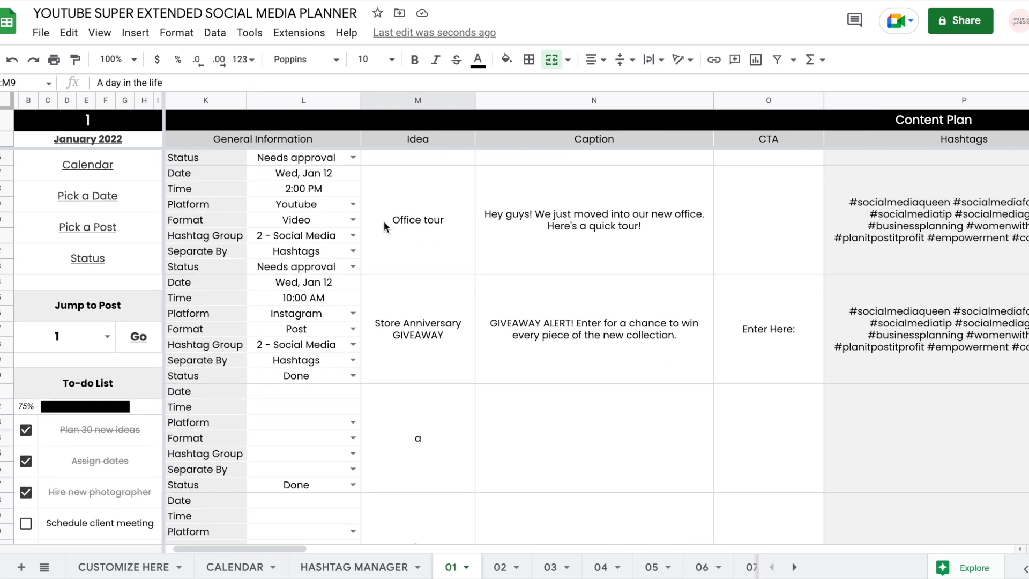
pyautogui.hscroll(-1, 383, 221)
pyautogui.scroll(-14, 468, 337)
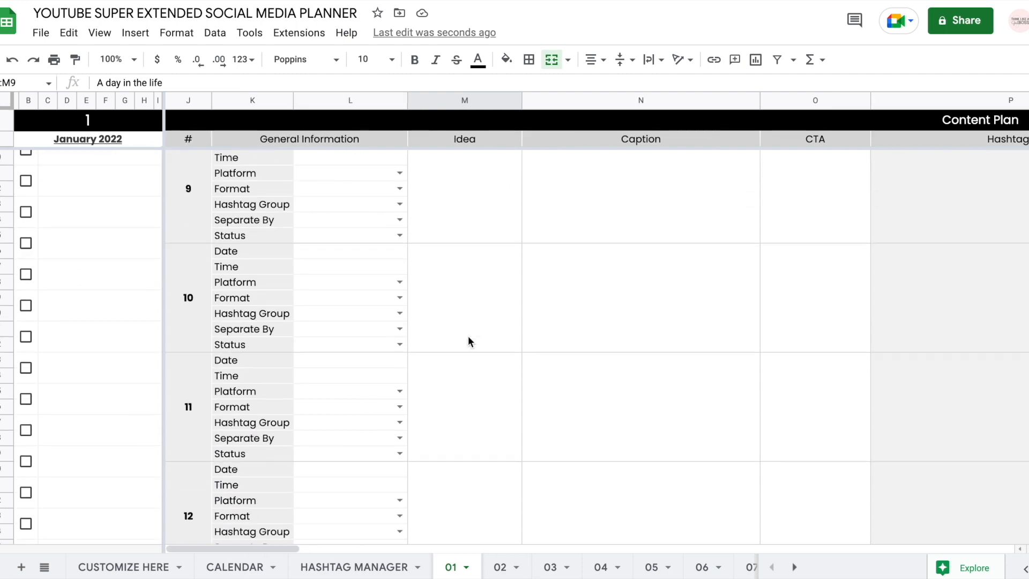
pyautogui.scroll(-4, 468, 341)
pyautogui.scroll(20, 468, 342)
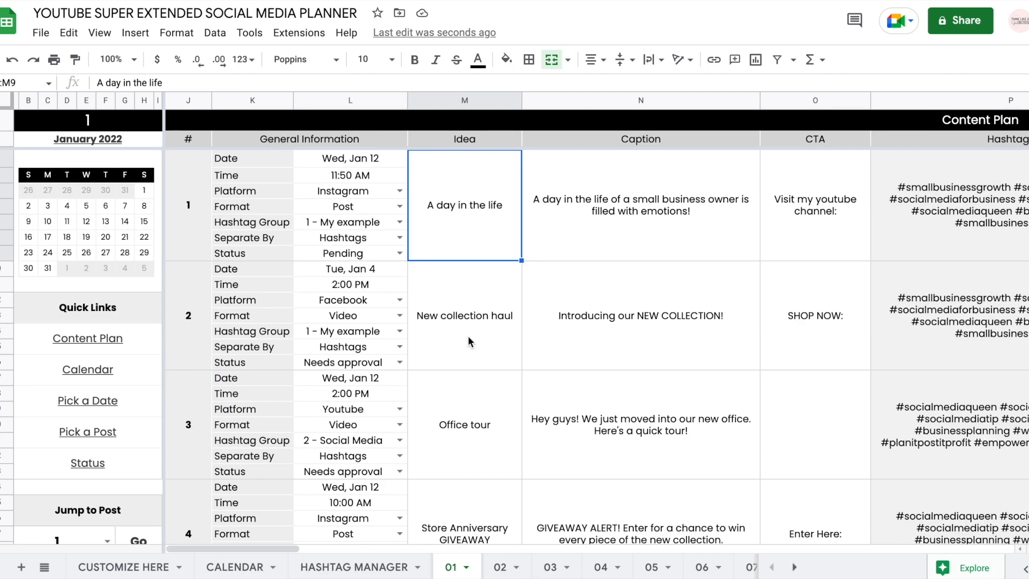
pyautogui.doubleClick(356, 158)
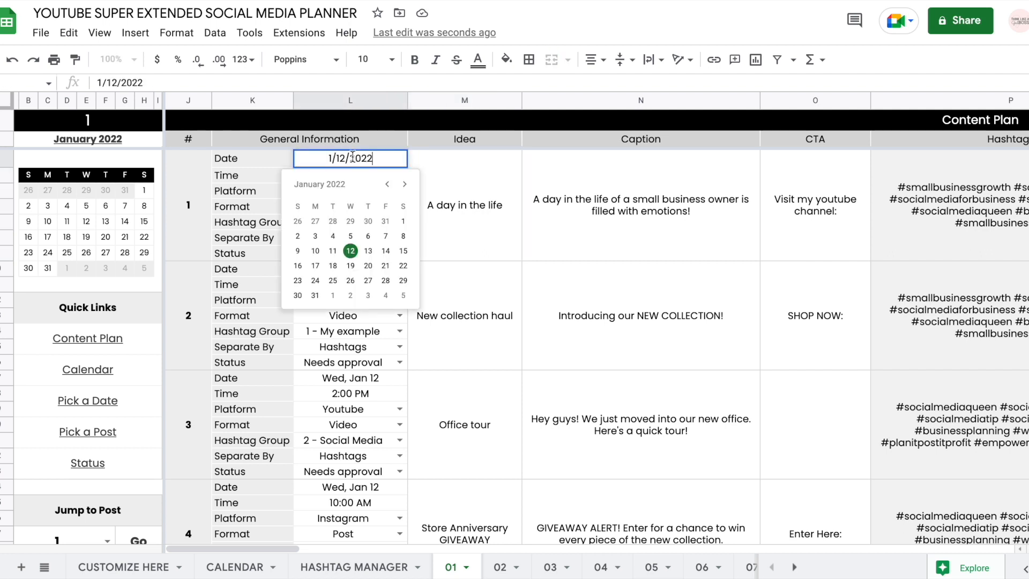
pyautogui.click(385, 251)
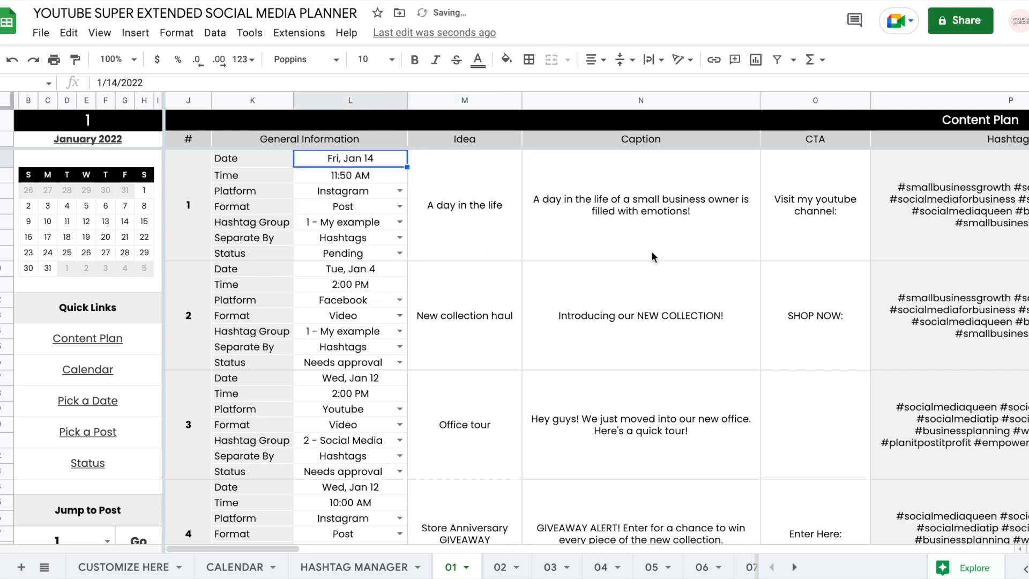
# Step: Set post 1's date to January 18, 2022 and check its entry in the January calendar
pyautogui.doubleClick(333, 159)
pyautogui.click(336, 267)
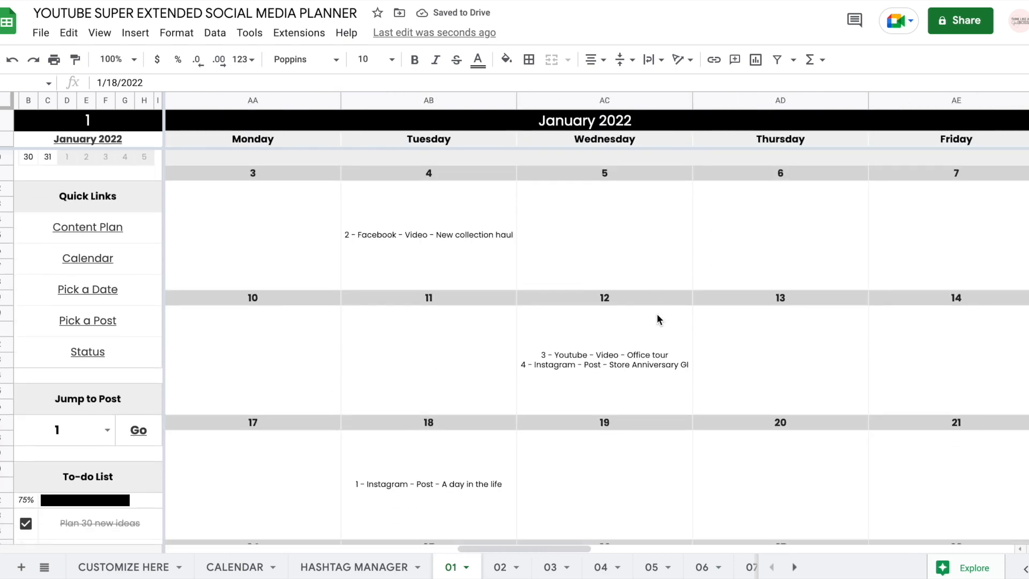
pyautogui.scroll(-3, 657, 315)
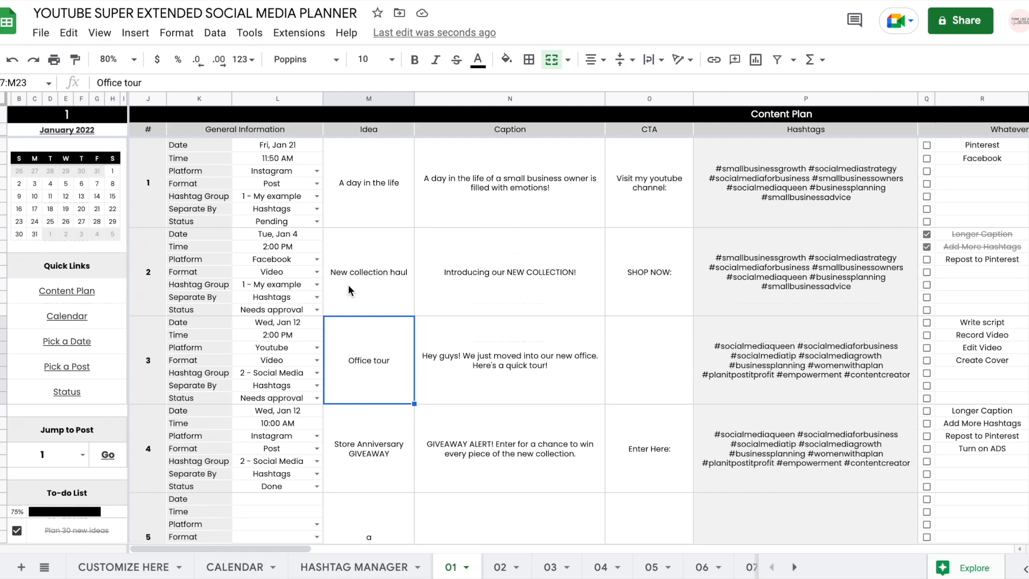
# Step: Choose January 12, 2022 as the date to display in the Pick a Date section
pyautogui.hscroll(15, 349, 285)
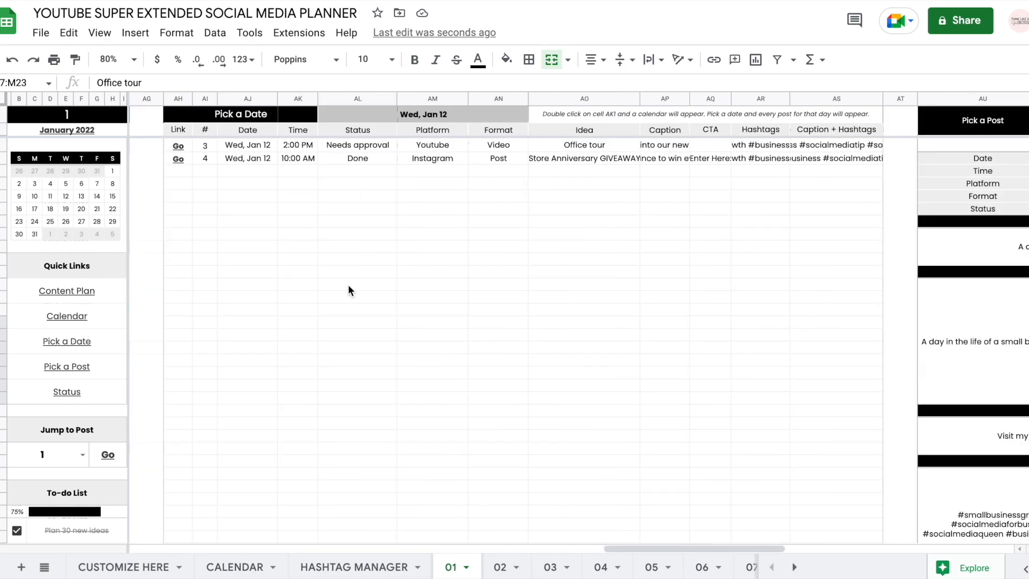
pyautogui.doubleClick(423, 117)
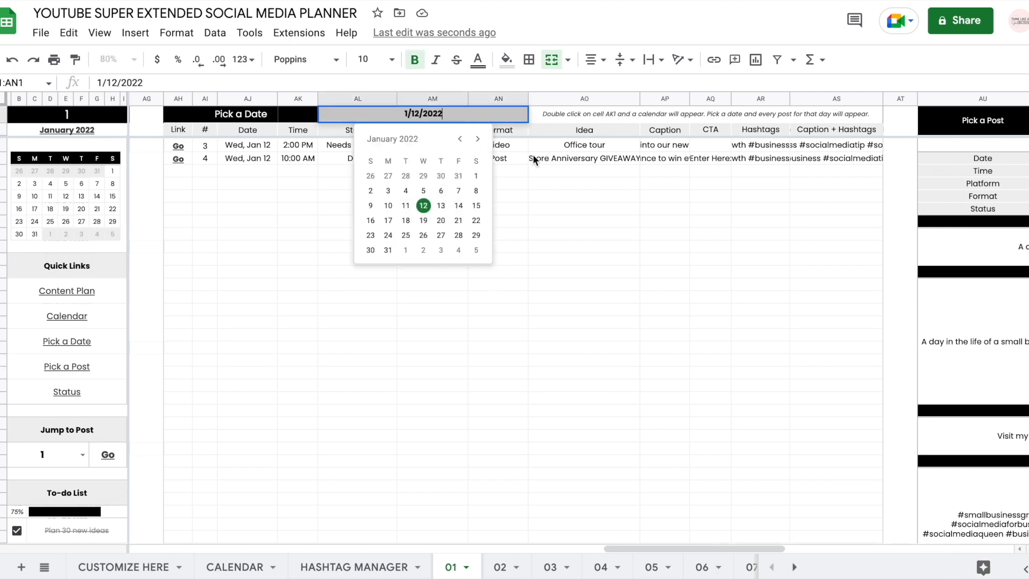
pyautogui.click(586, 246)
pyautogui.doubleClick(435, 114)
pyautogui.click(423, 206)
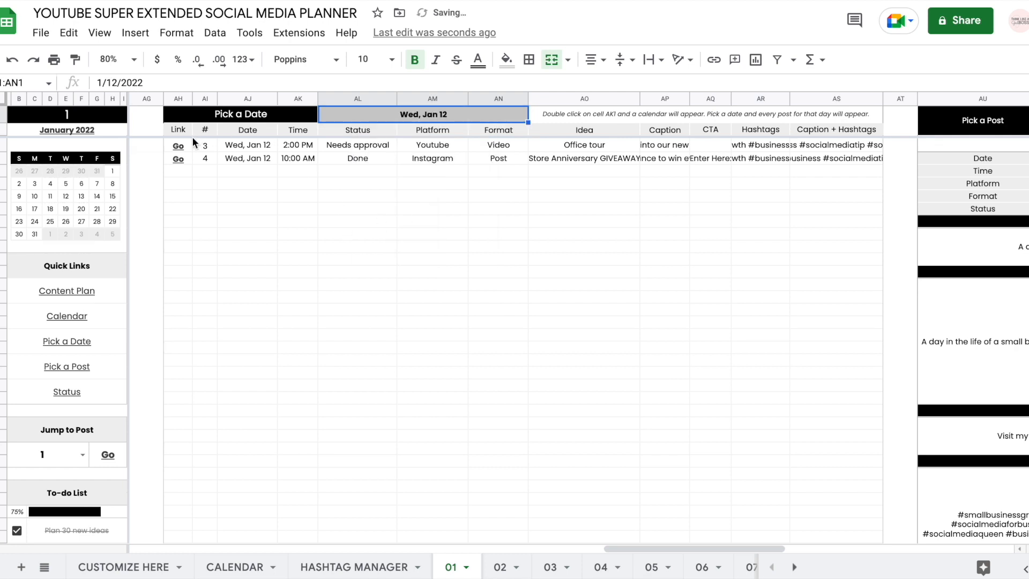
# Step: Preview the link of post 4 in the Pick a Date list and compare the listed posts' dates with the chosen date
pyautogui.moveTo(177, 160)
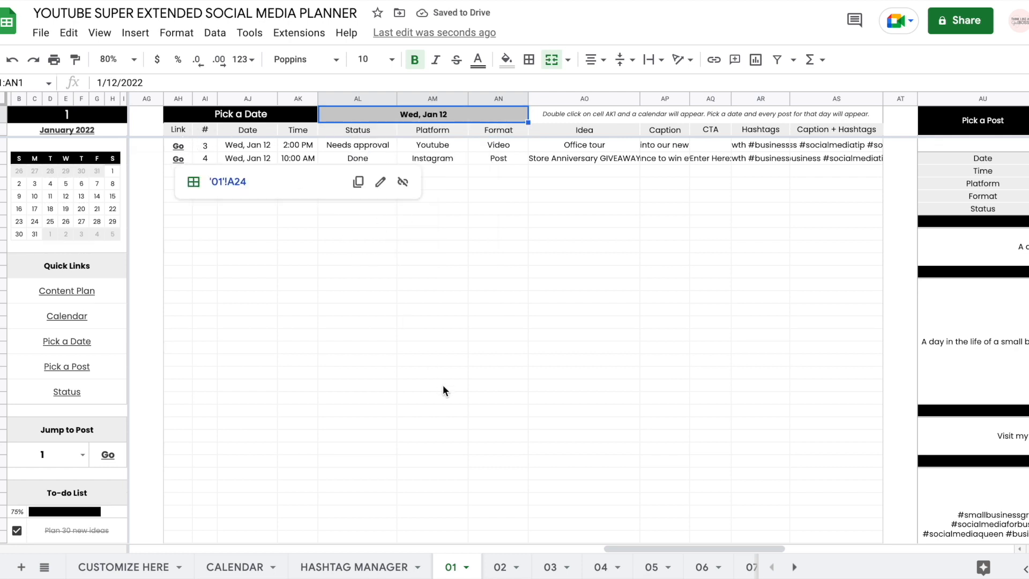
pyautogui.click(557, 384)
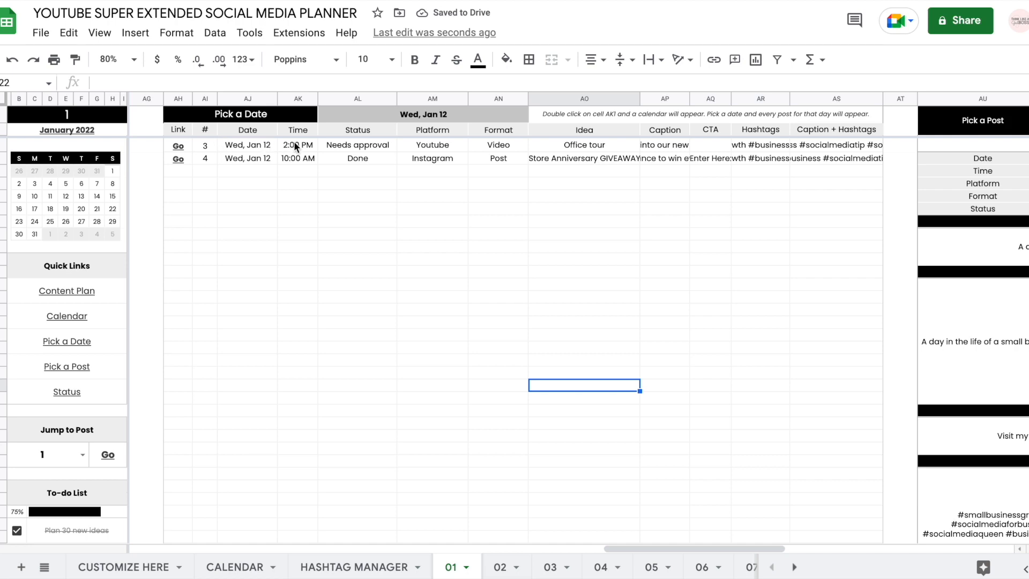
pyautogui.click(258, 144)
pyautogui.click(260, 157)
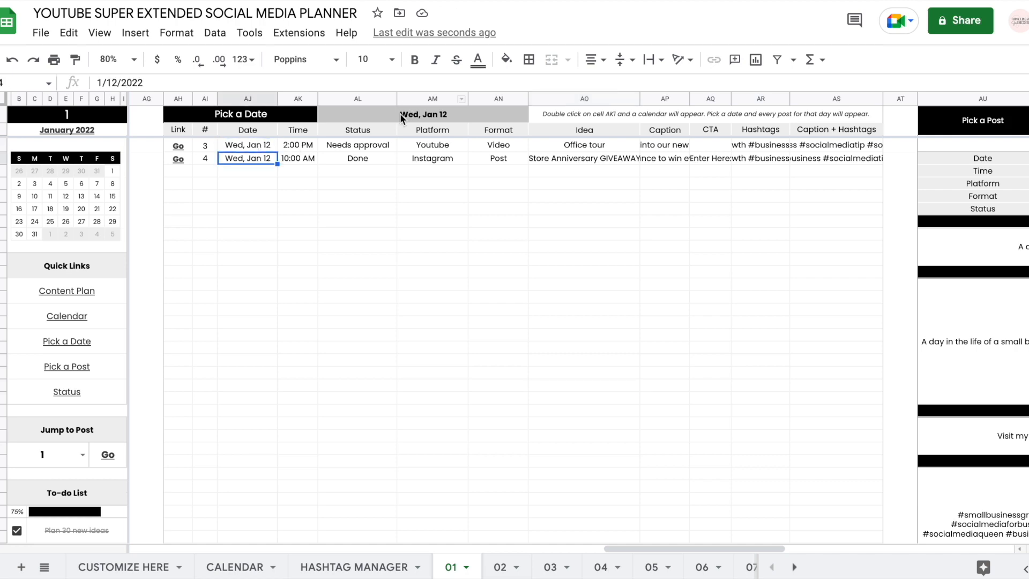
pyautogui.click(401, 115)
# Step: Set post 1's date to January 12, 2022 in the content plan and check its row in the Pick a Date list
pyautogui.hscroll(-20, 277, 198)
pyautogui.doubleClick(287, 146)
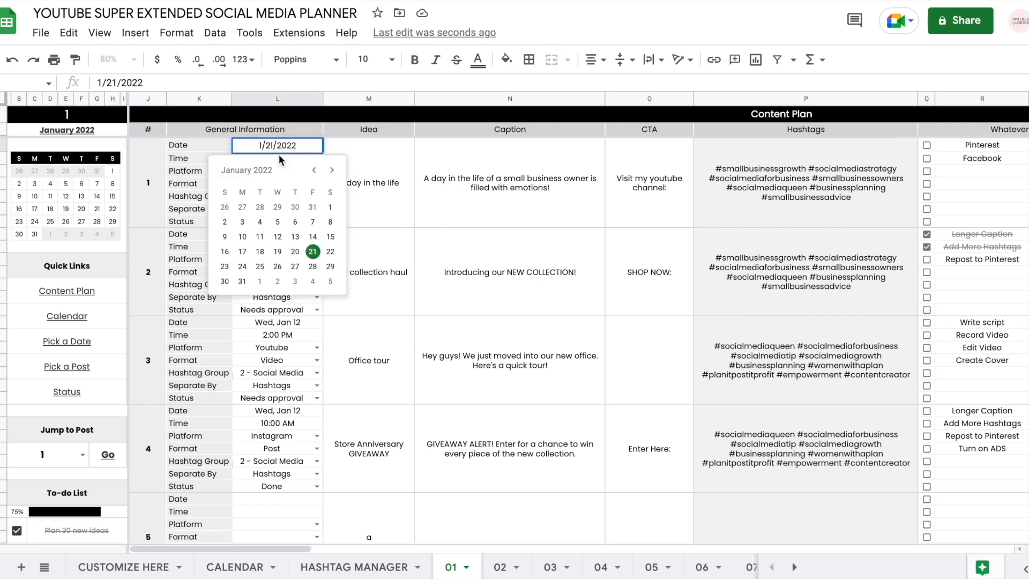
pyautogui.click(277, 236)
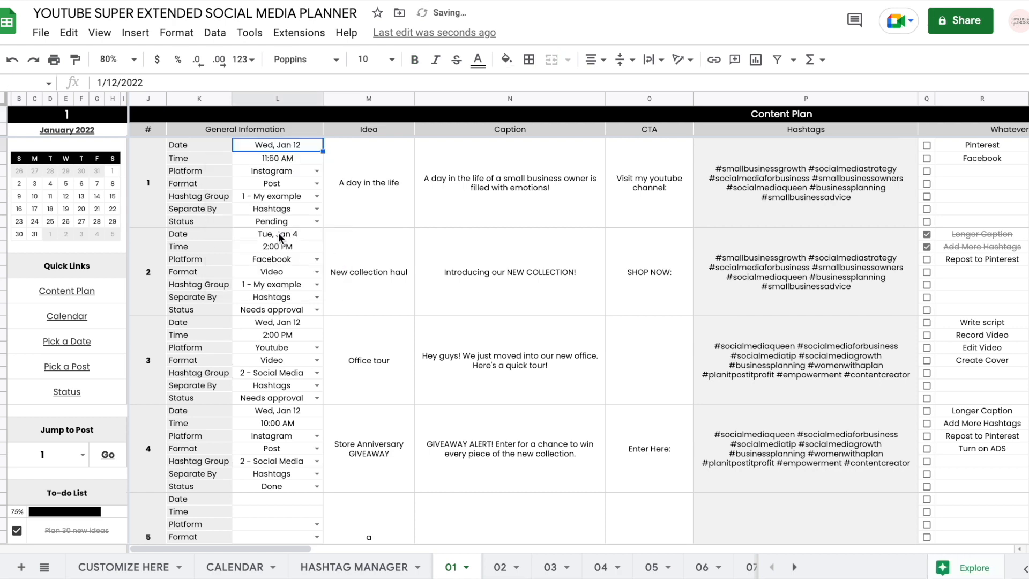
pyautogui.hscroll(20, 423, 230)
pyautogui.hscroll(3, 423, 236)
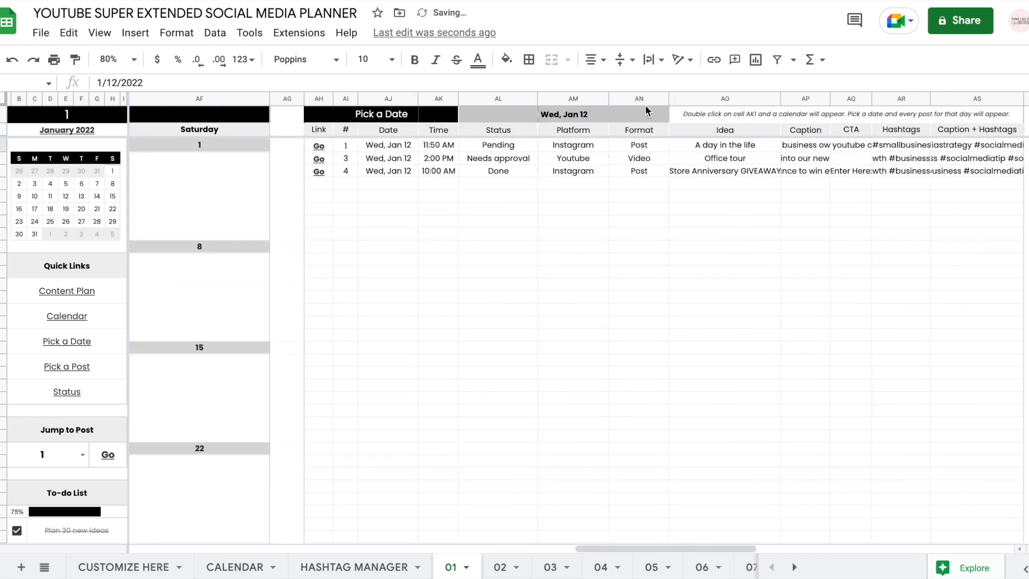
pyautogui.click(347, 149)
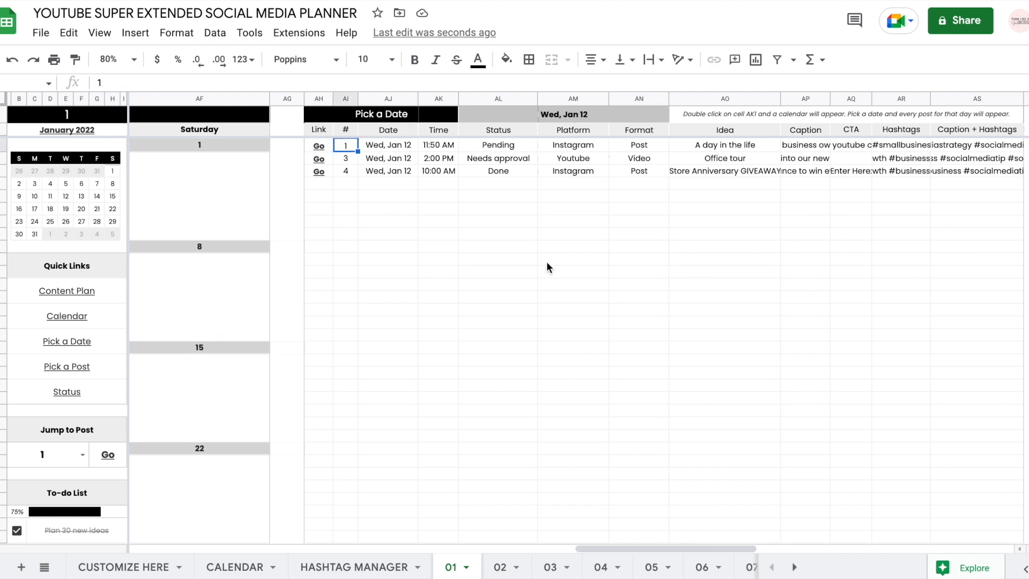
# Step: Examine post 1's caption, CTA, hashtags and combined caption and hashtags cells in the Pick a Date list
pyautogui.hscroll(3, 547, 262)
pyautogui.hscroll(-1, 547, 266)
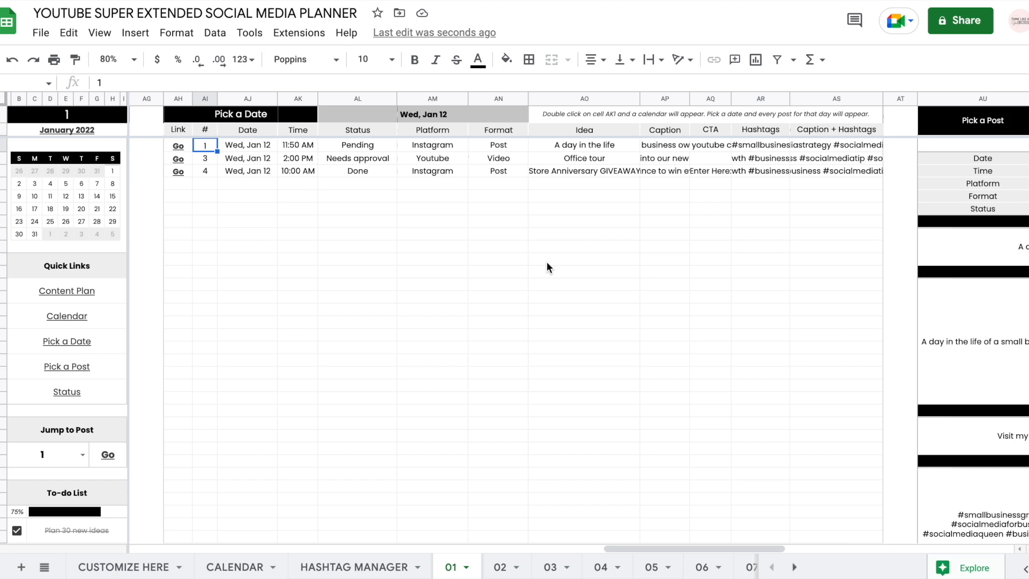
pyautogui.doubleClick(397, 115)
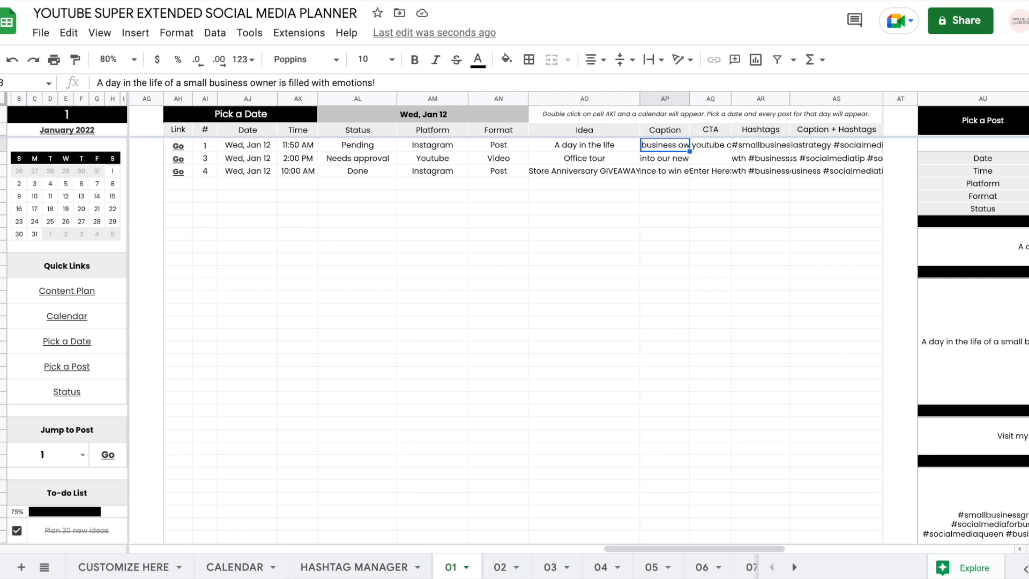
pyautogui.click(710, 145)
pyautogui.click(760, 145)
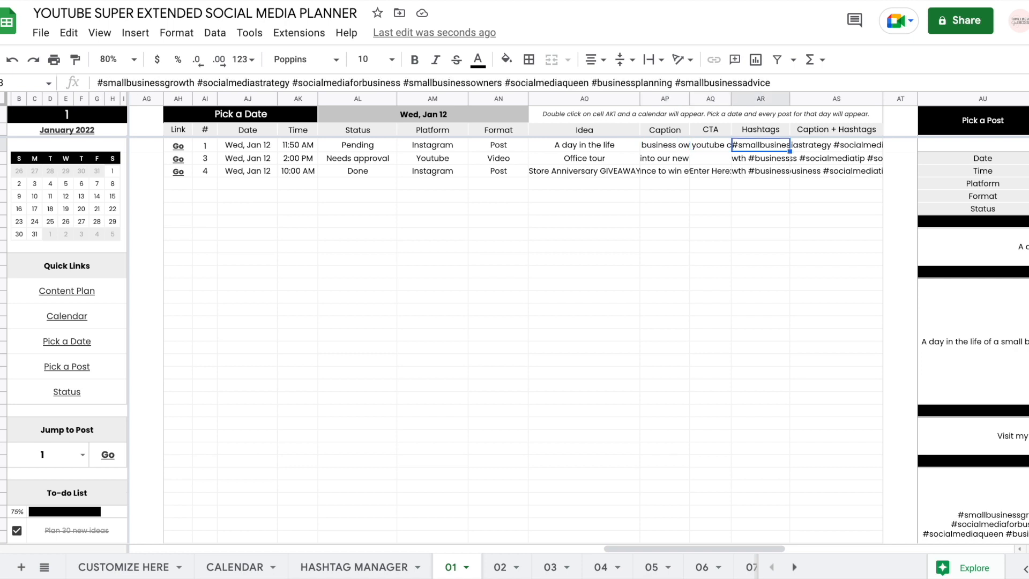
pyautogui.click(835, 145)
pyautogui.press('Left')
pyautogui.press('Left')
pyautogui.press('Left')
pyautogui.press('Right')
pyautogui.press('Right')
pyautogui.press('Right')
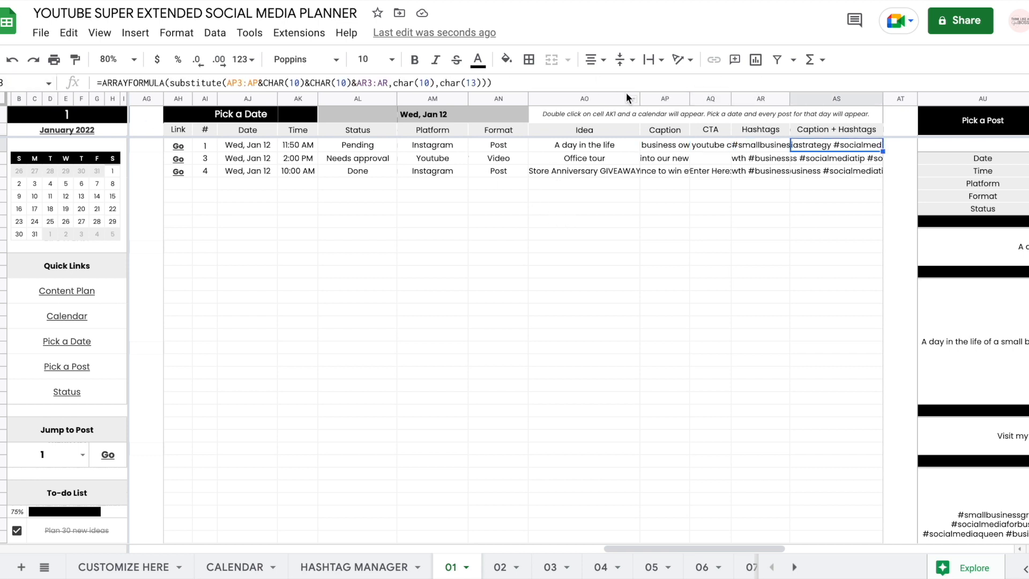
# Step: Highlight the Pick a Date columns from Caption to Caption + Hashtags, and step back through post 1's cells to its caption
pyautogui.moveTo(646, 100); pyautogui.dragTo(825, 100)
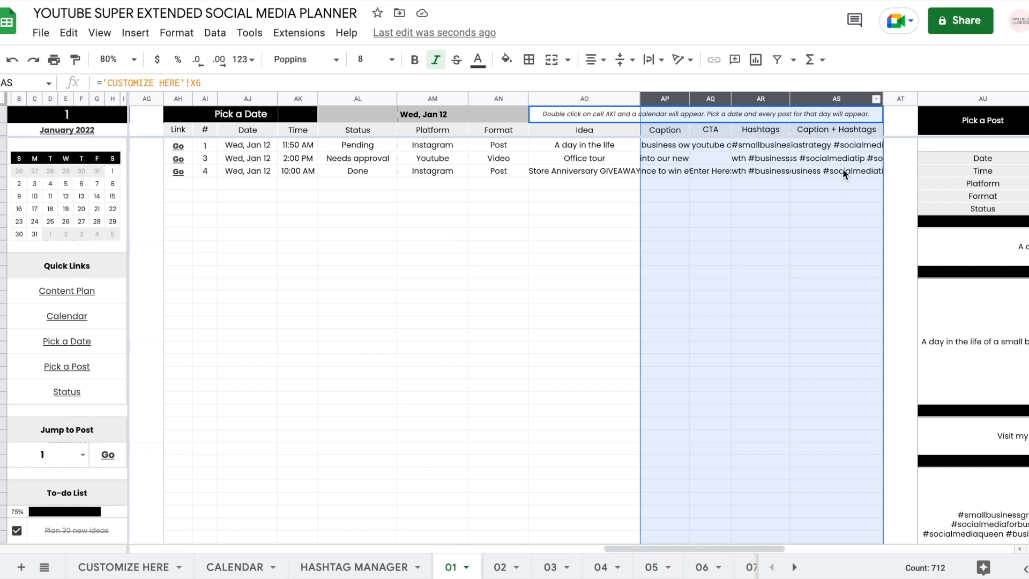
pyautogui.click(847, 159)
pyautogui.press('Up')
pyautogui.press('Left')
pyautogui.press('Left')
pyautogui.press('Left')
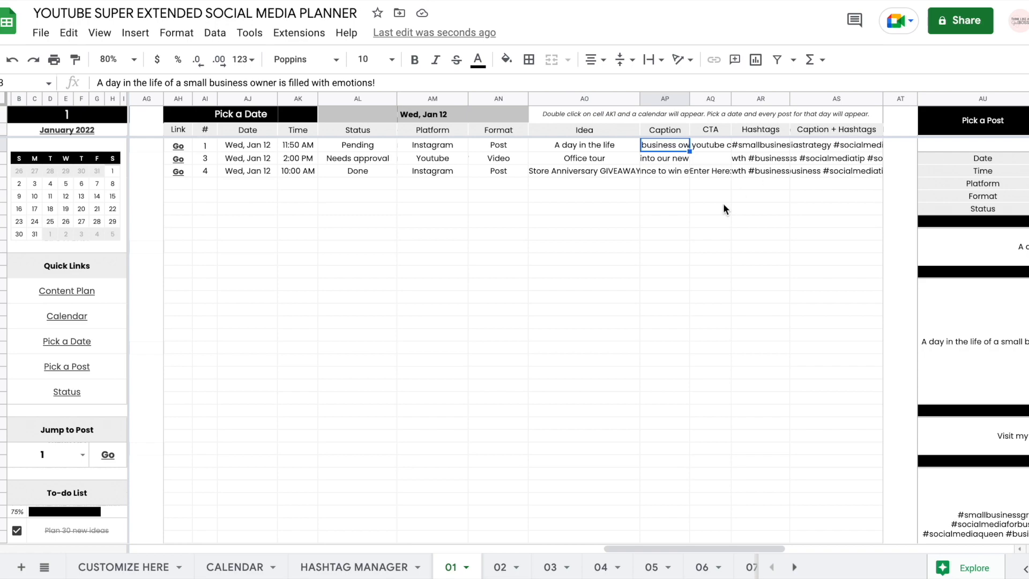
# Step: Copy post 1's Caption + Hashtags cell from the Pick a Date list
pyautogui.hscroll(-10, 724, 206)
pyautogui.hscroll(10, 658, 218)
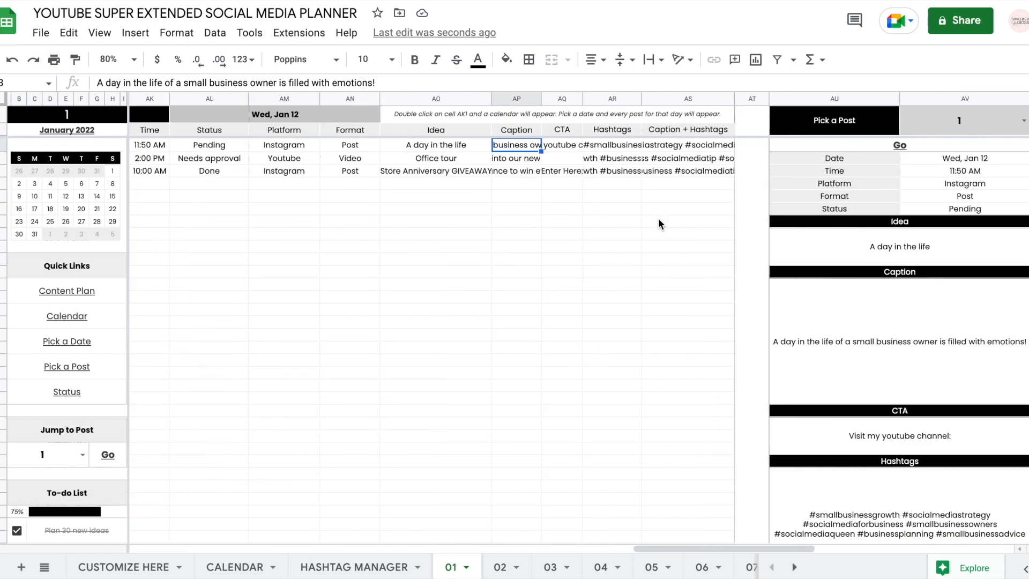
pyautogui.moveTo(477, 99); pyautogui.dragTo(647, 99)
pyautogui.click(644, 146)
pyautogui.hotkey('ctrl', 'c')
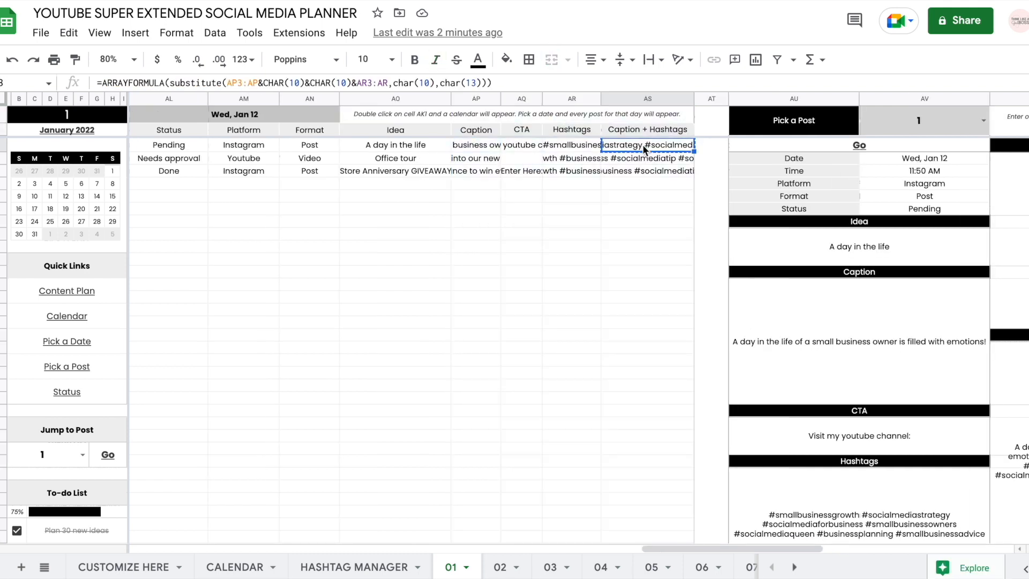
# Step: Paste the copied caption and hashtags into an online notepad found by searching "notes online" in a new incognito window
pyautogui.hotkey('ctrl', 'shift', 'n')
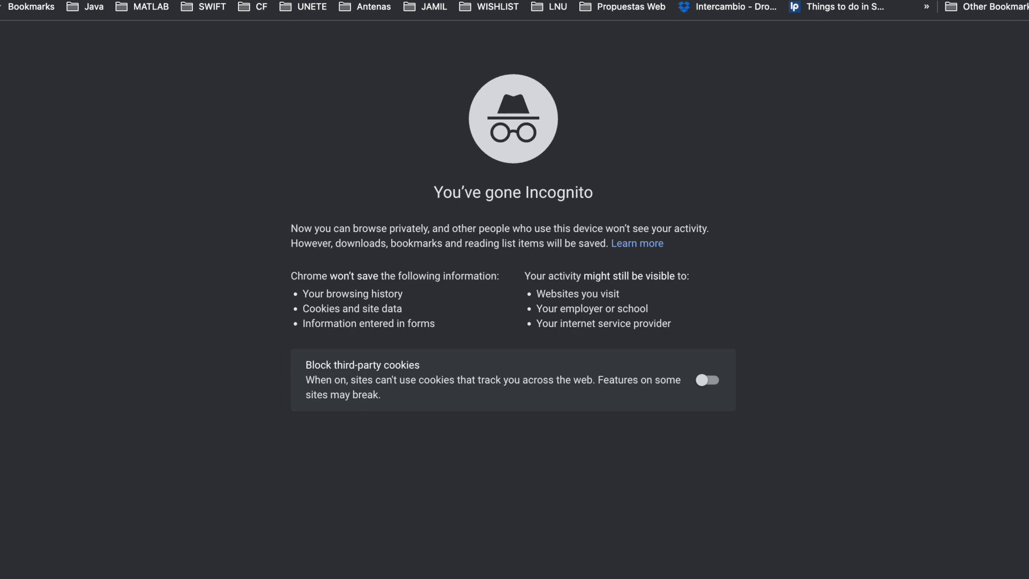
pyautogui.write('notes online')
pyautogui.press('Return')
pyautogui.click(321, 159)
pyautogui.hotkey('ctrl', 'v')
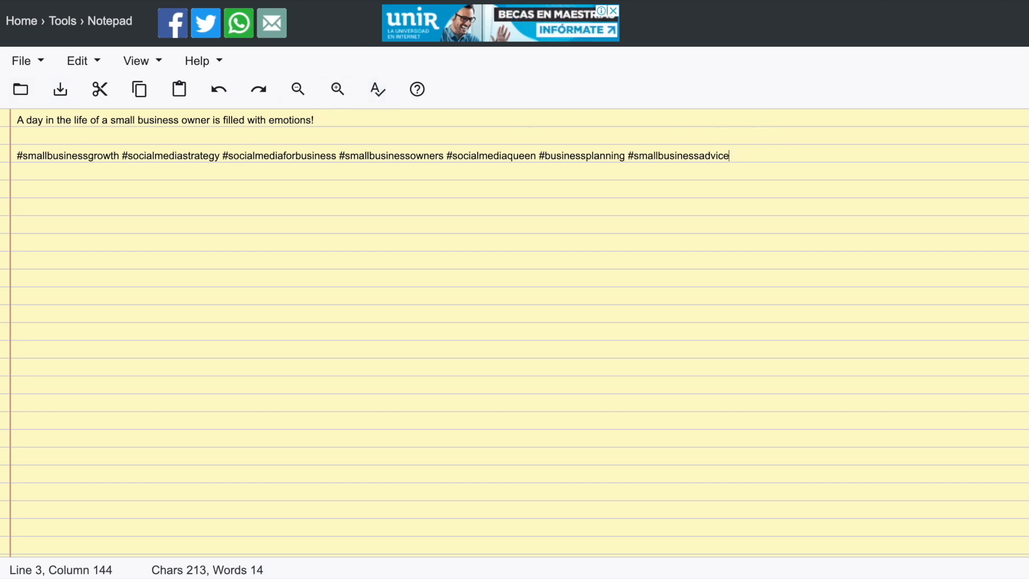
# Step: Copy post 1's Hashtags cell from the planner and paste it into the notepad, four lines below the existing text
pyautogui.hotkey('ctrl', 'Tab')
pyautogui.press('Left')
pyautogui.hotkey('ctrl', 'c')
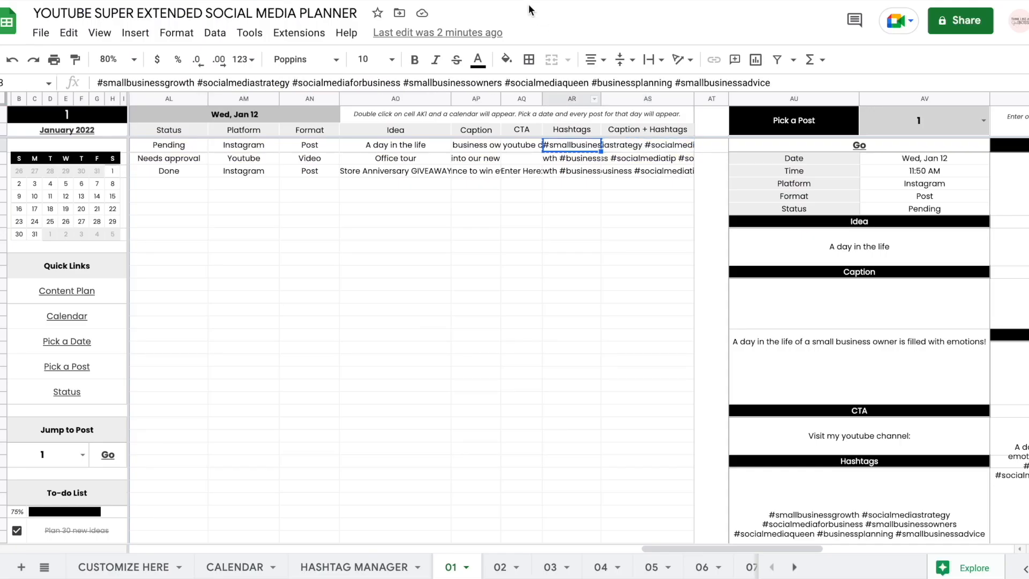
pyautogui.hotkey('ctrl', 'Tab')
pyautogui.hotkey('ctrl', 'v')
pyautogui.press('Return')
pyautogui.press('Return')
pyautogui.press('Return')
pyautogui.press('Return')
pyautogui.hotkey('ctrl', 'v')
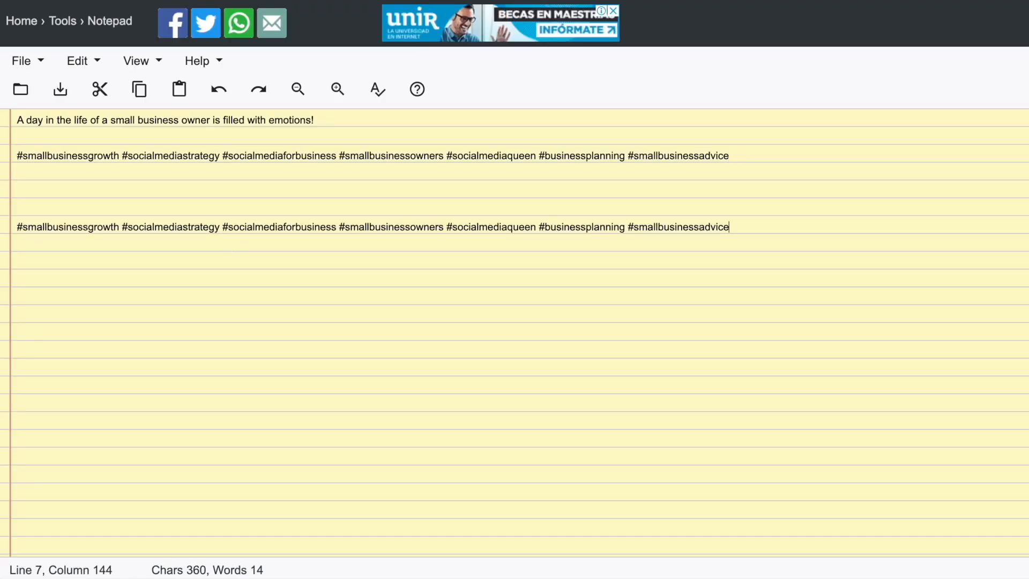
# Step: Copy post 1's CTA cell from the planner and paste it into the notepad, three lines below the second hashtag block
pyautogui.hotkey('ctrl', 'Tab')
pyautogui.click(529, 144)
pyautogui.hotkey('ctrl', 'c')
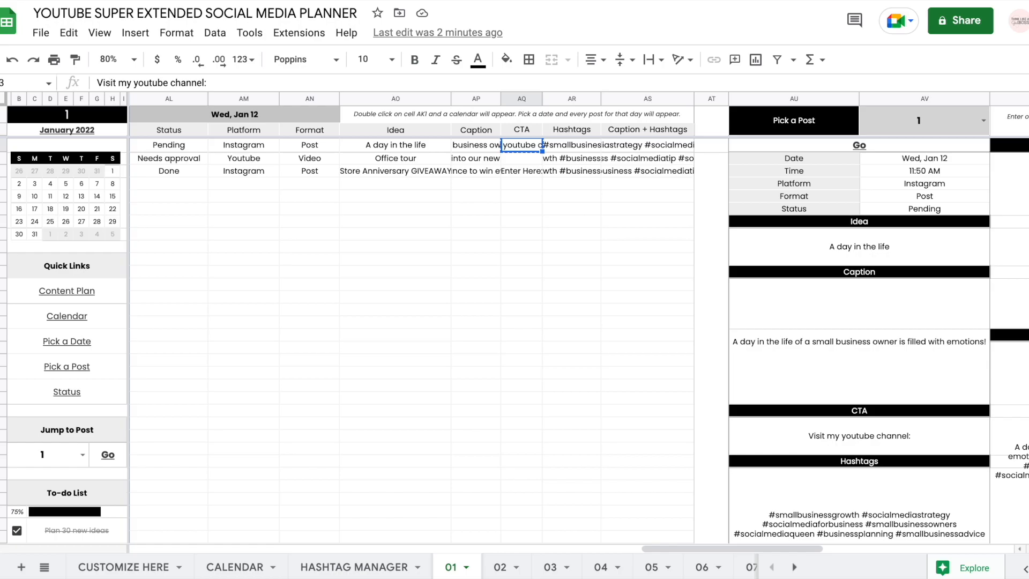
pyautogui.hotkey('ctrl', 'Tab')
pyautogui.press('Return')
pyautogui.press('Return')
pyautogui.press('Return')
pyautogui.hotkey('ctrl', 'v')
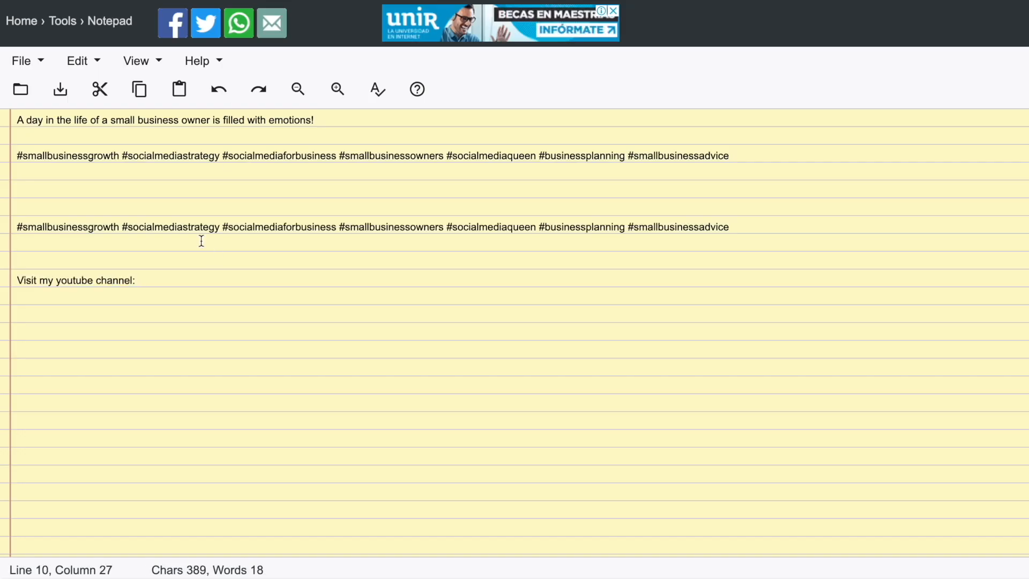
# Step: Return to the planner and examine post 3's row in the Pick a Date list, from its date through its idea
pyautogui.hotkey('ctrl', 'Tab')
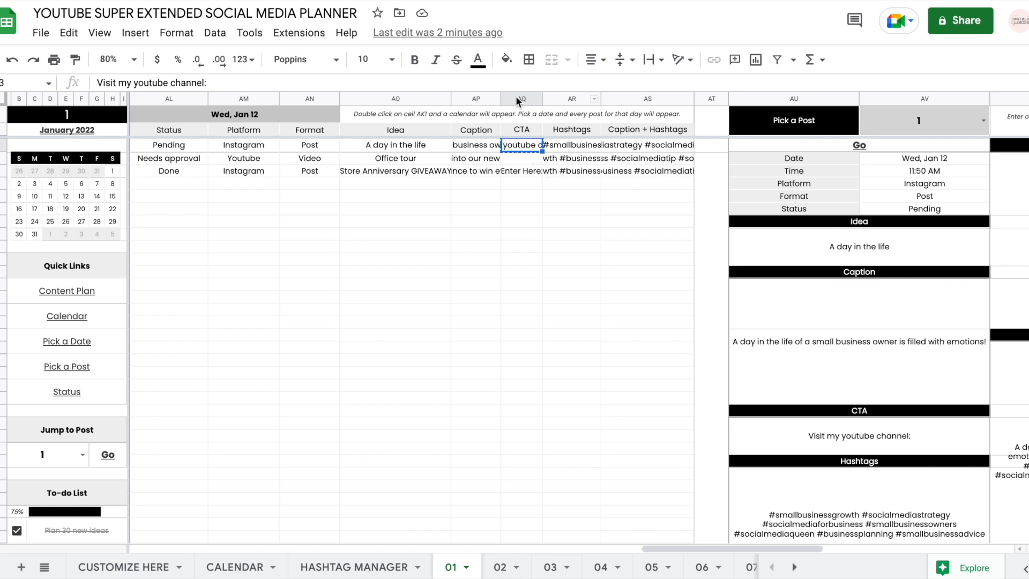
pyautogui.hscroll(-3, 538, 309)
pyautogui.click(395, 315)
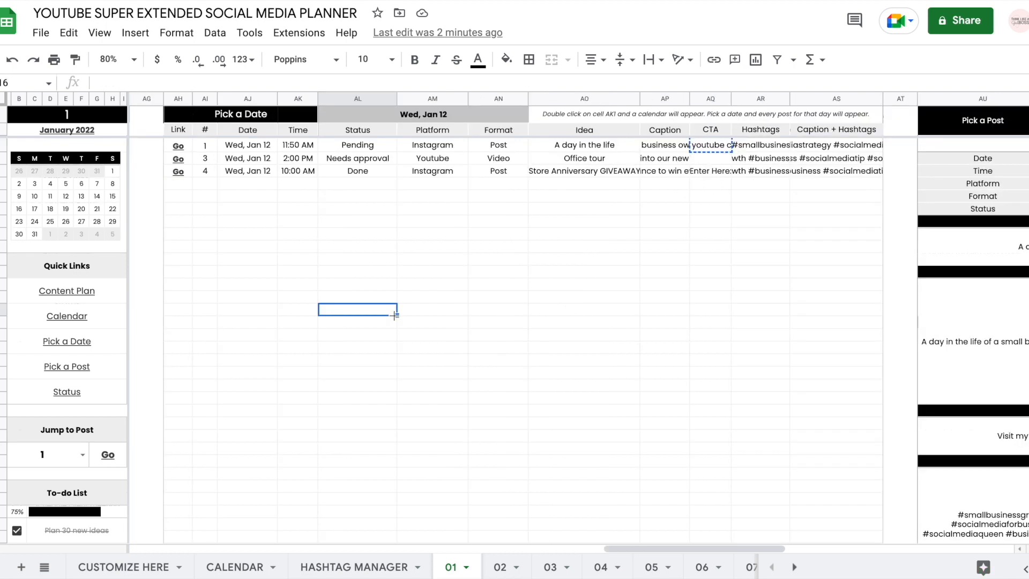
pyautogui.click(243, 158)
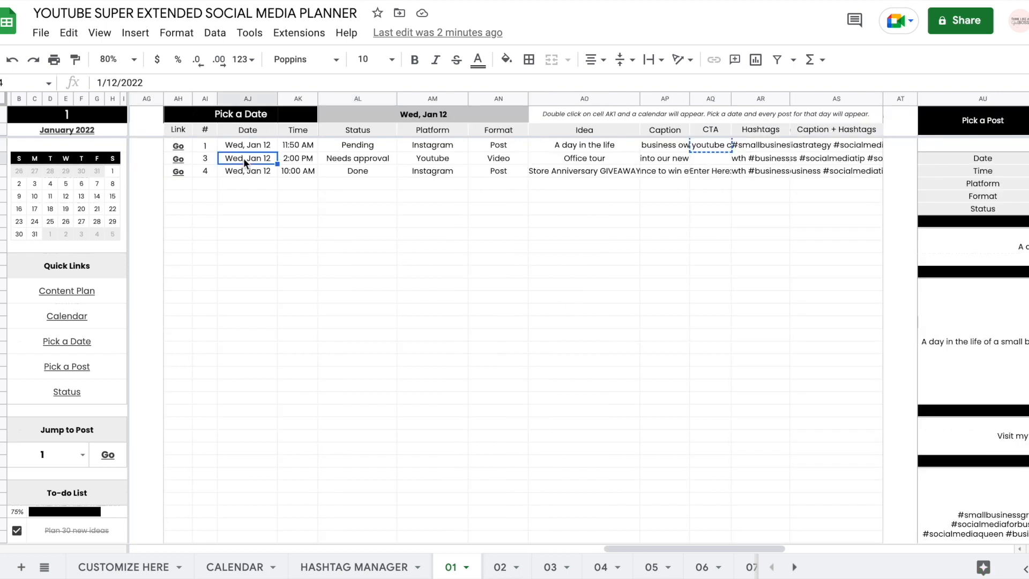
pyautogui.press('Right')
pyautogui.press('Right')
pyautogui.press('Right')
pyautogui.press('Right')
pyautogui.press('Right')
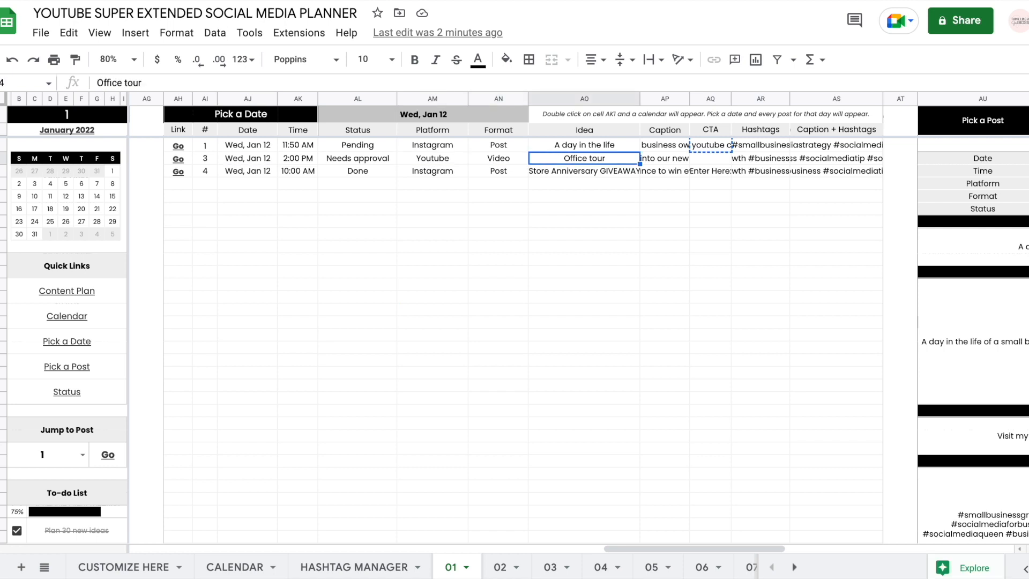
# Step: Follow post 3's link from the Pick a Date list to its entry in the content plan
pyautogui.press('Left')
pyautogui.press('Left')
pyautogui.press('Left')
pyautogui.press('Left')
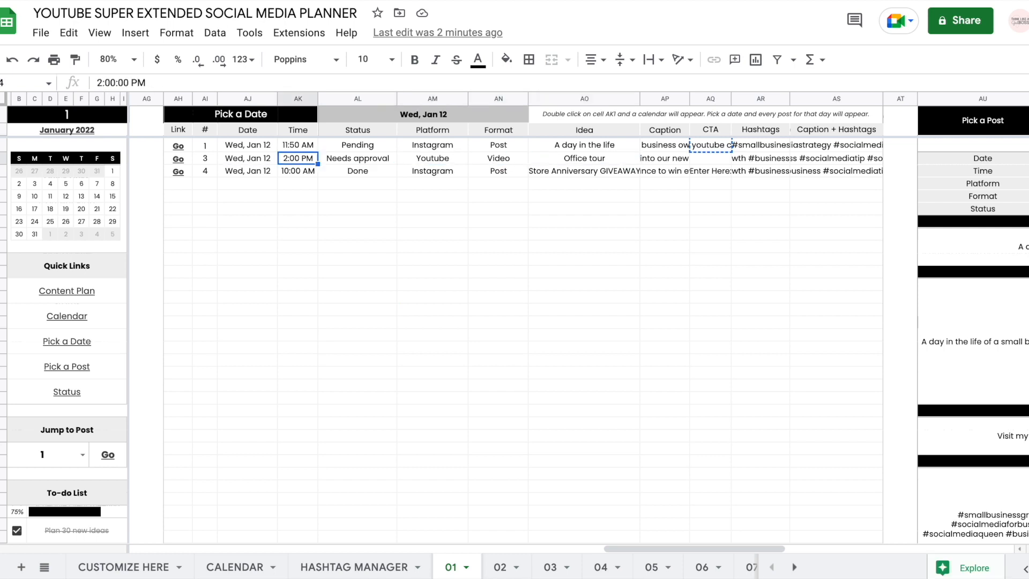
pyautogui.click(182, 159)
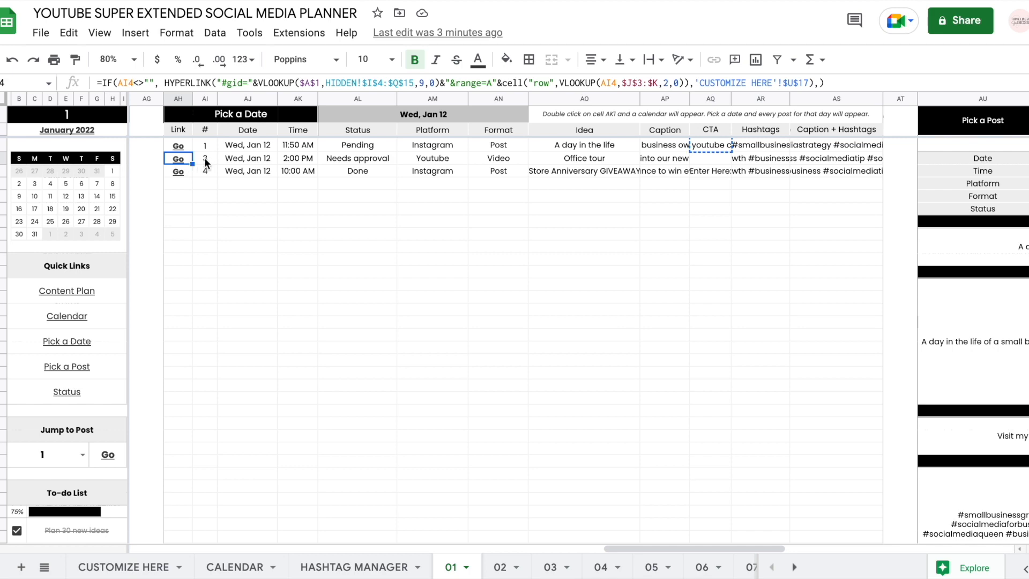
pyautogui.click(179, 160)
pyautogui.click(225, 185)
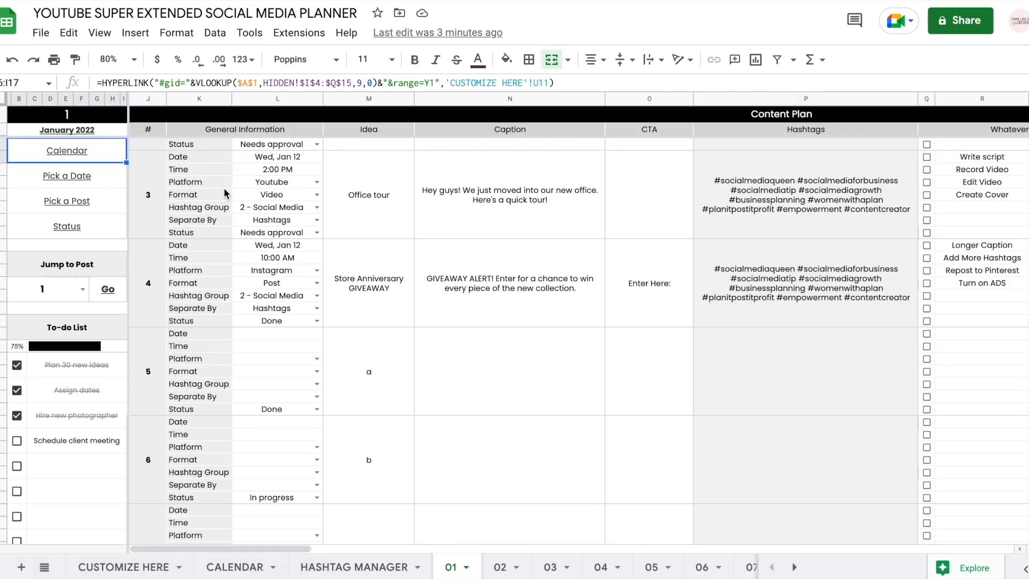
# Step: Set post 3's date in the content plan to January 13, 2022
pyautogui.click(147, 214)
pyautogui.press('Right')
pyautogui.press('Right')
pyautogui.press('Right')
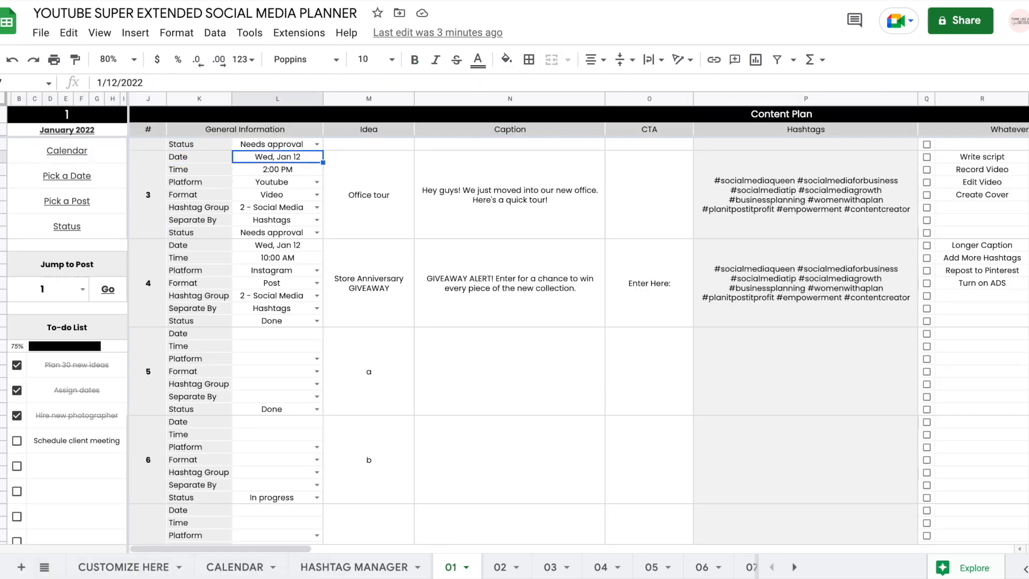
pyautogui.press('Left')
pyautogui.doubleClick(259, 160)
pyautogui.click(295, 250)
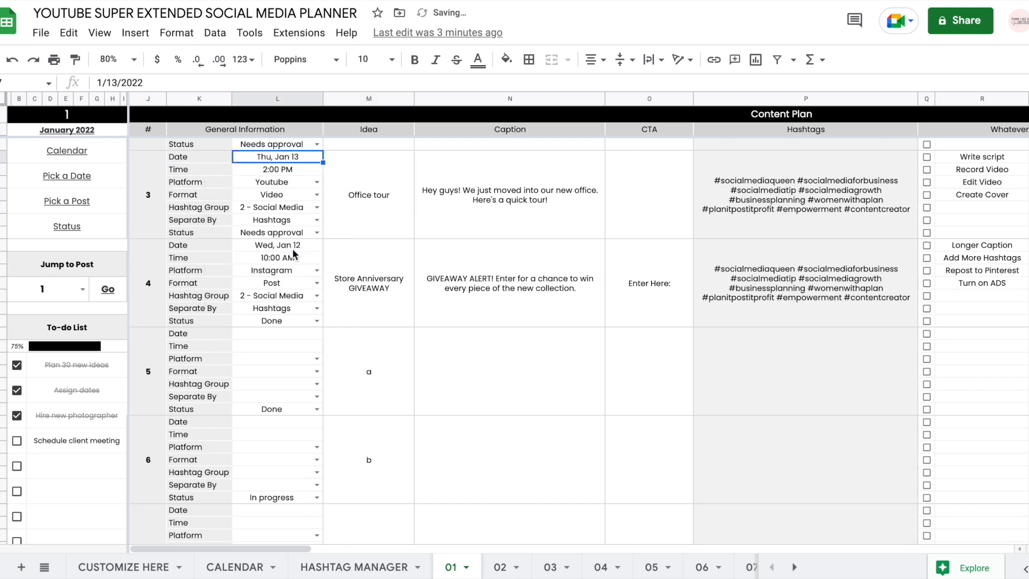
# Step: Go to the Pick a Date view and set its date to Thu, Jan 13
pyautogui.click(78, 175)
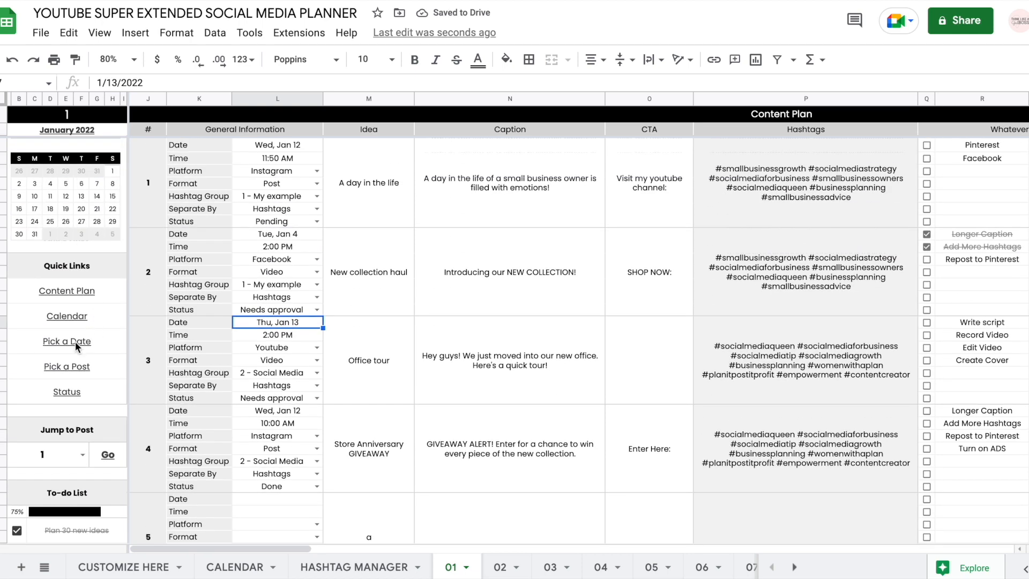
pyautogui.click(75, 341)
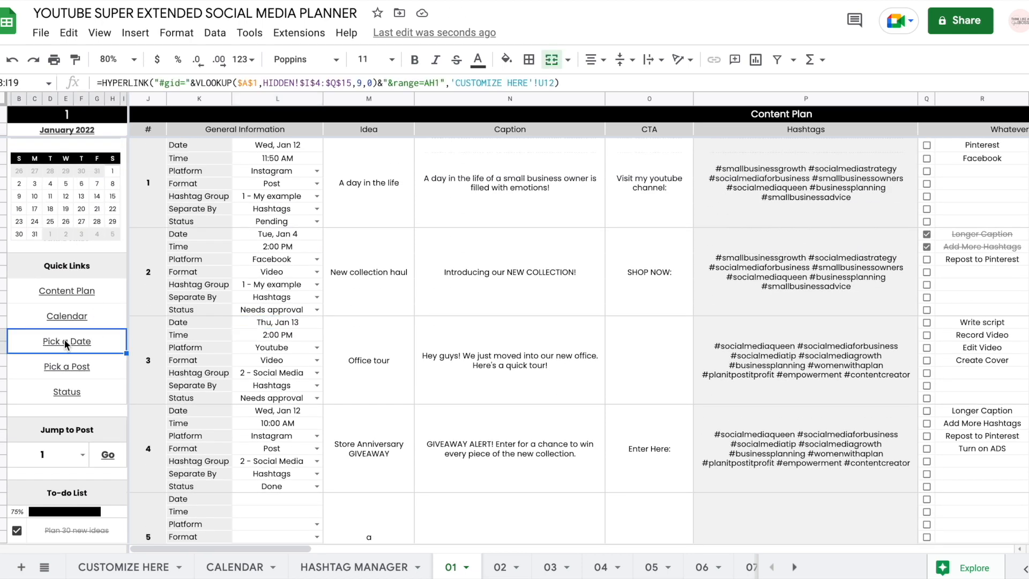
pyautogui.click(75, 370)
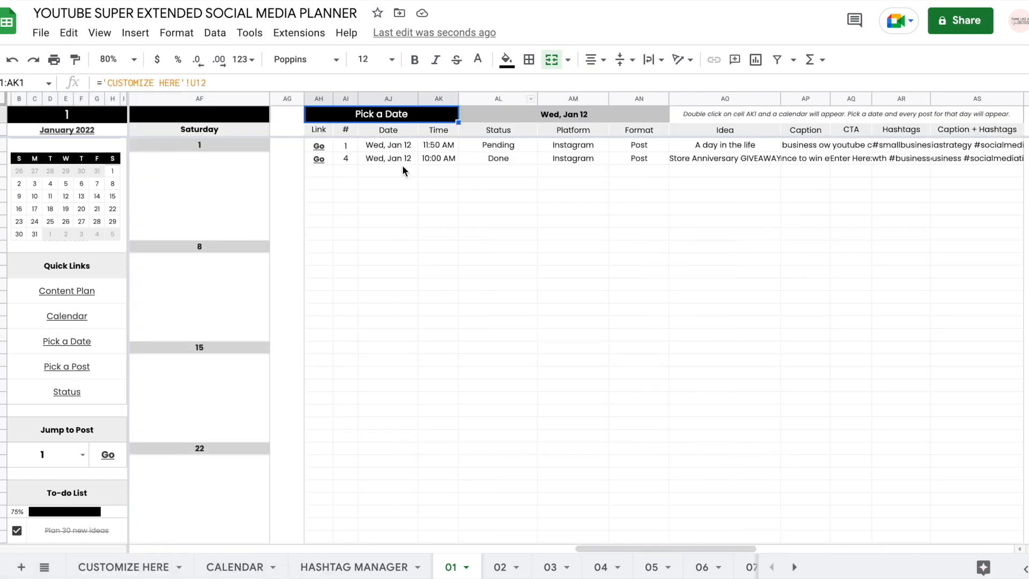
pyautogui.doubleClick(534, 111)
pyautogui.click(582, 207)
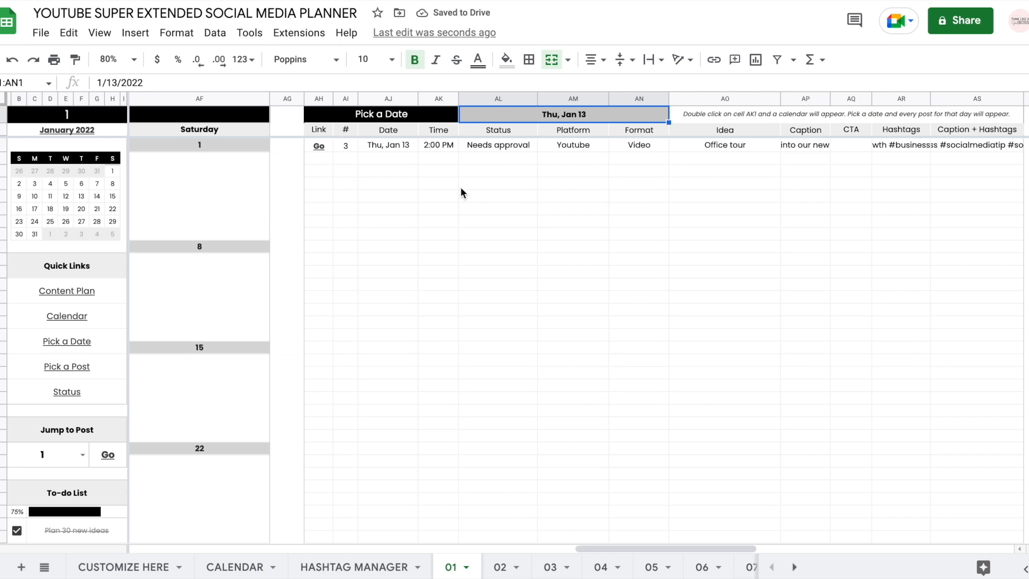
# Step: Move on to the Pick a Post view and set its post number to 3
pyautogui.hscroll(10, 461, 193)
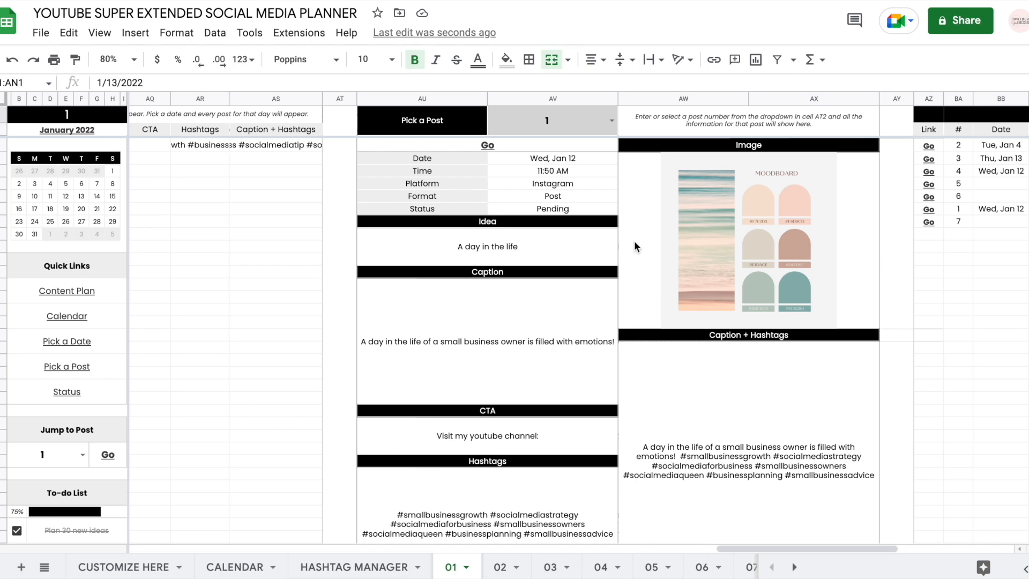
pyautogui.scroll(-5, 634, 241)
pyautogui.scroll(5, 634, 241)
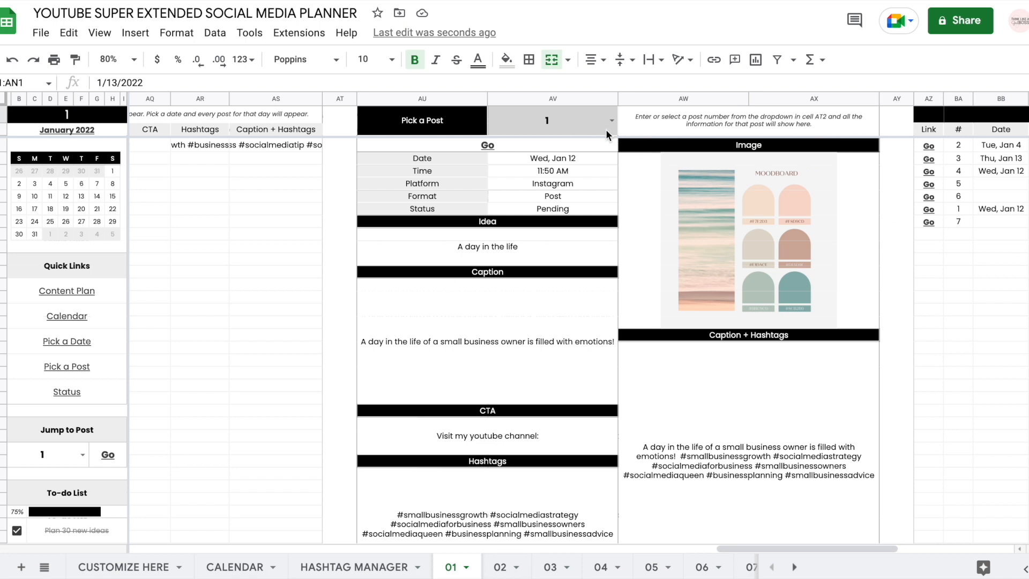
pyautogui.click(555, 119)
pyautogui.write('3')
pyautogui.press('Return')
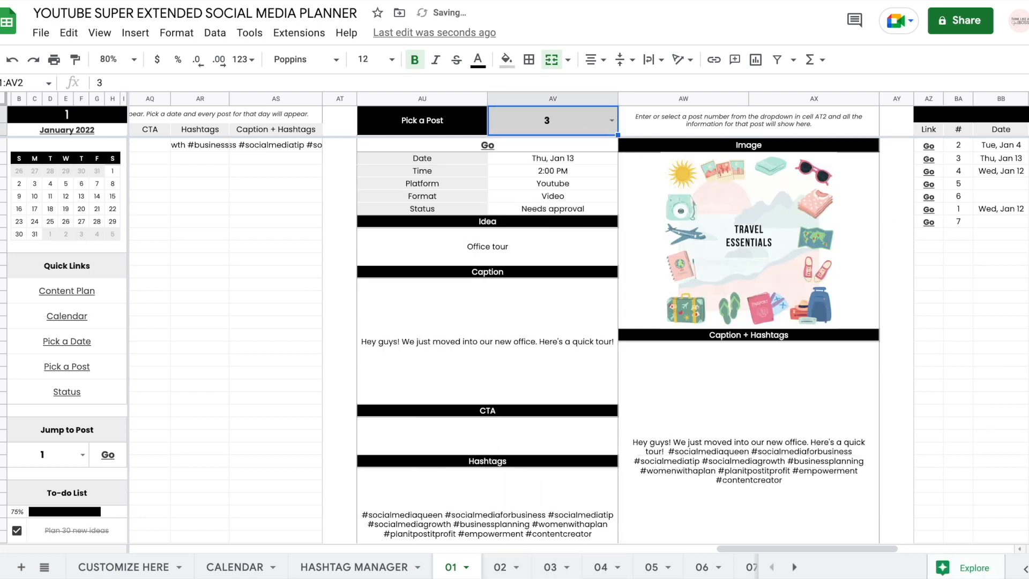
pyautogui.click(612, 124)
pyautogui.click(670, 115)
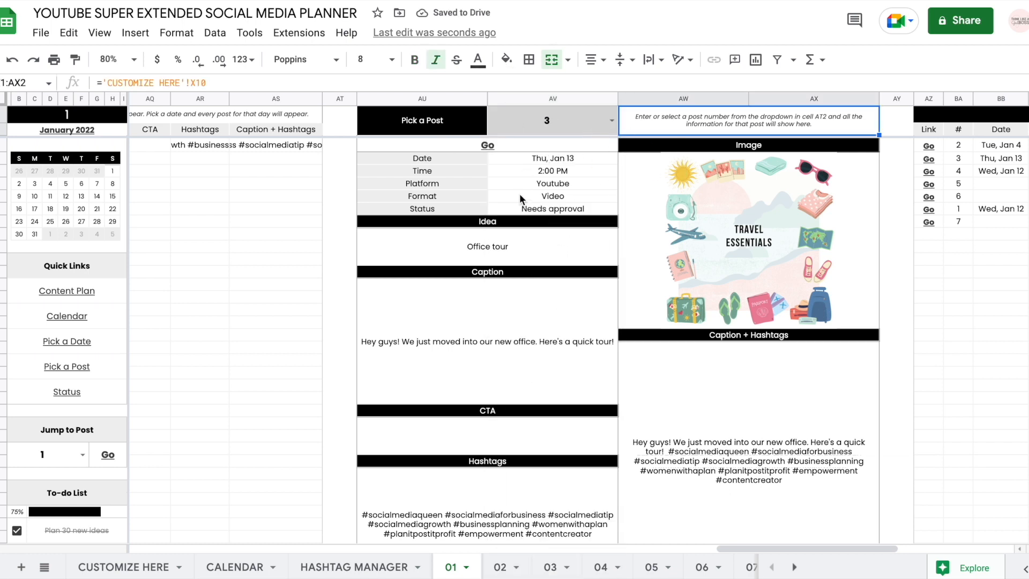
# Step: Examine post 3's details in Pick a Post, including date, status, caption, hashtags, image and the combined caption and hashtags
pyautogui.click(554, 160)
pyautogui.press('Down')
pyautogui.press('Down')
pyautogui.press('Down')
pyautogui.press('Down')
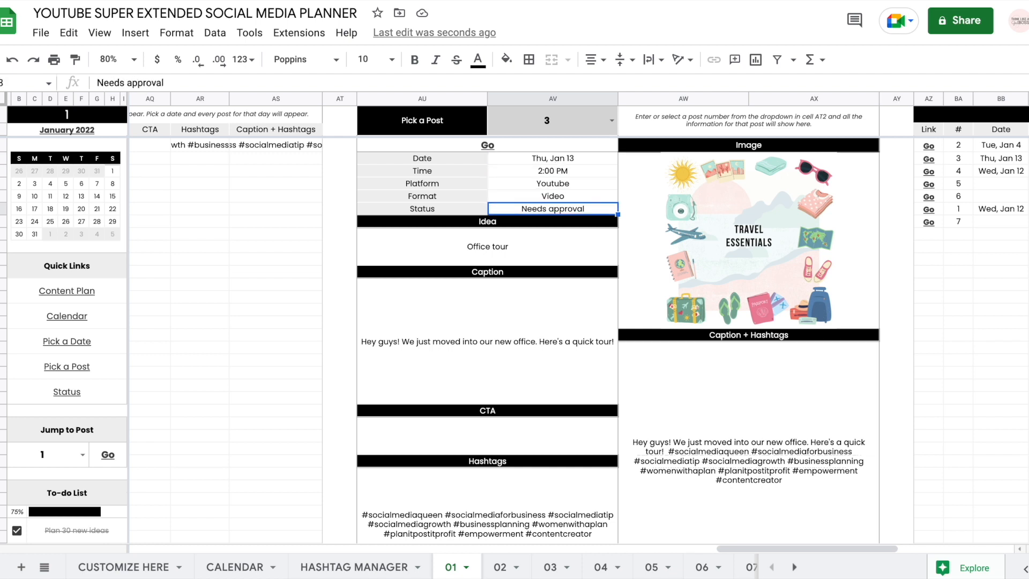
pyautogui.press('Down')
pyautogui.press('Down')
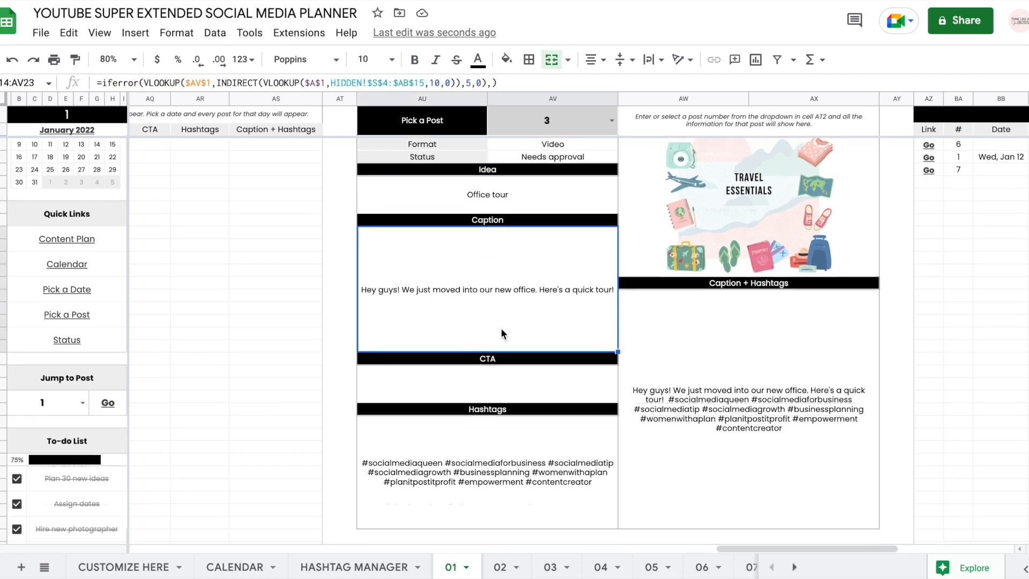
pyautogui.click(493, 358)
pyautogui.scroll(3, 667, 329)
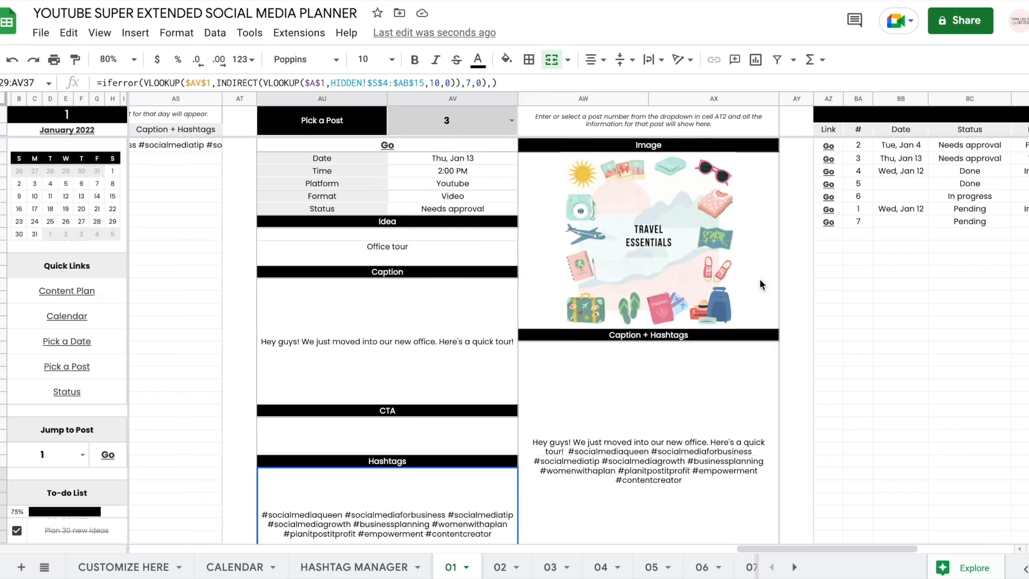
pyautogui.click(692, 415)
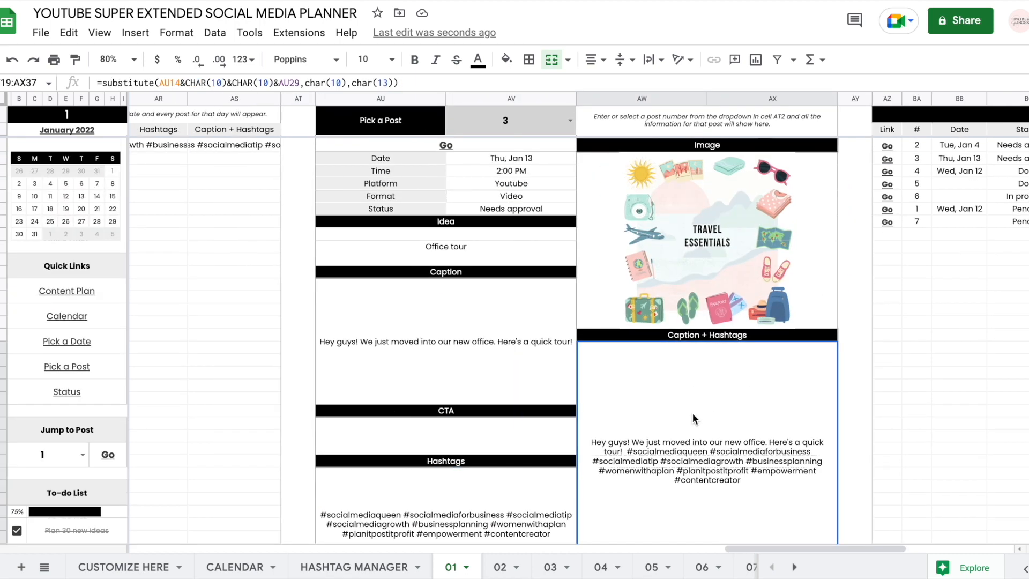
pyautogui.click(766, 268)
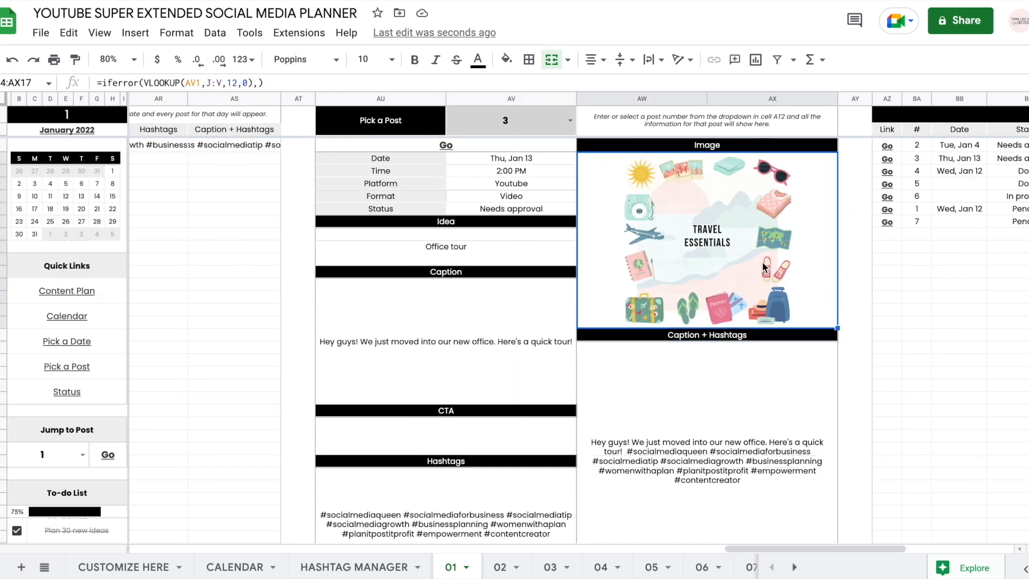
pyautogui.click(717, 384)
# Step: Inspect the Hashtags, Caption + Hashtags and CTA cells of post 3 in the Pick a Date list
pyautogui.hscroll(-10, 667, 161)
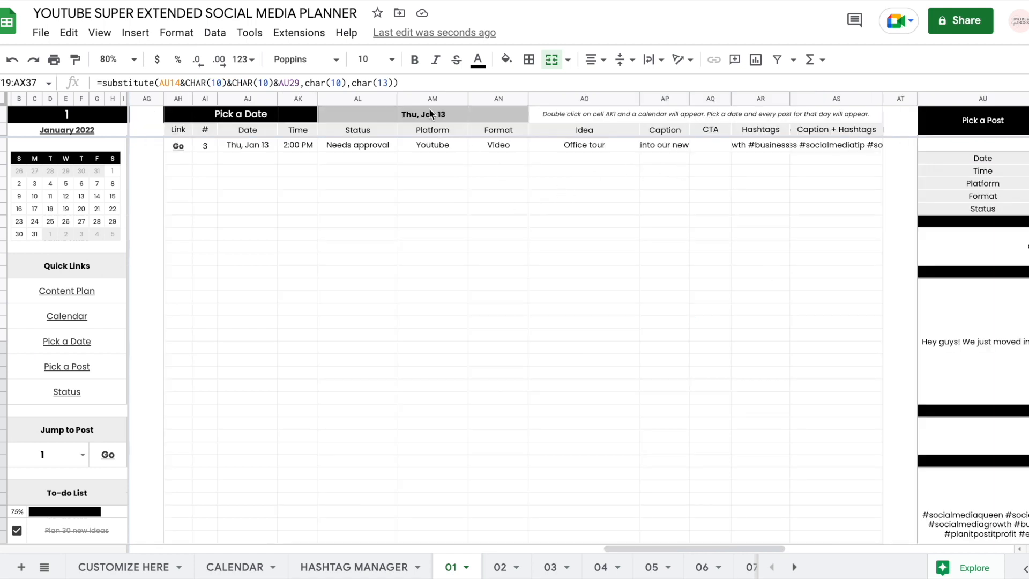
pyautogui.click(758, 145)
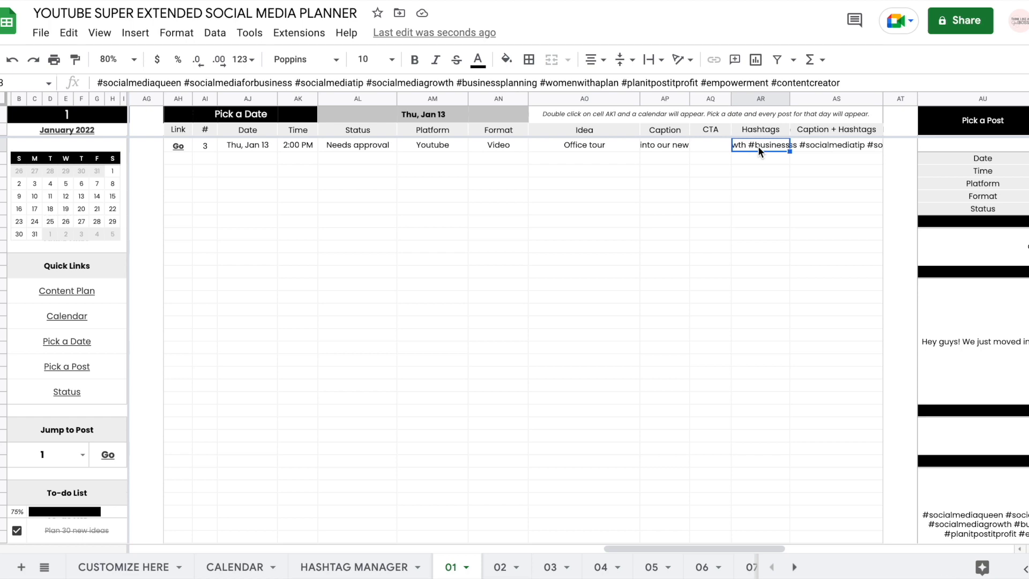
pyautogui.click(812, 145)
pyautogui.click(723, 146)
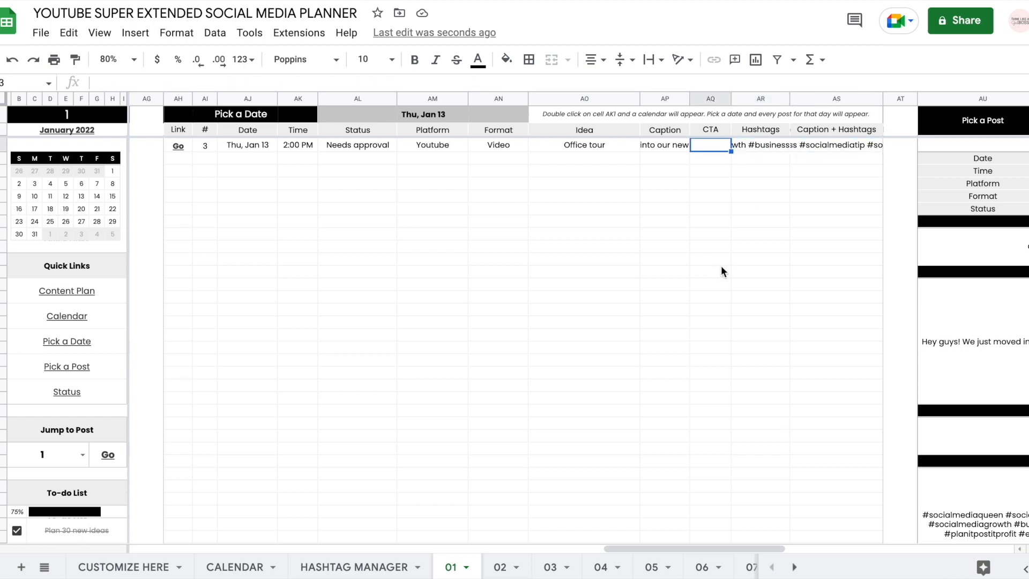
# Step: Review the whole Pick a Post card for post 3, from its post selector down to the hashtags and combined text
pyautogui.hscroll(1, 721, 266)
pyautogui.hscroll(5, 721, 265)
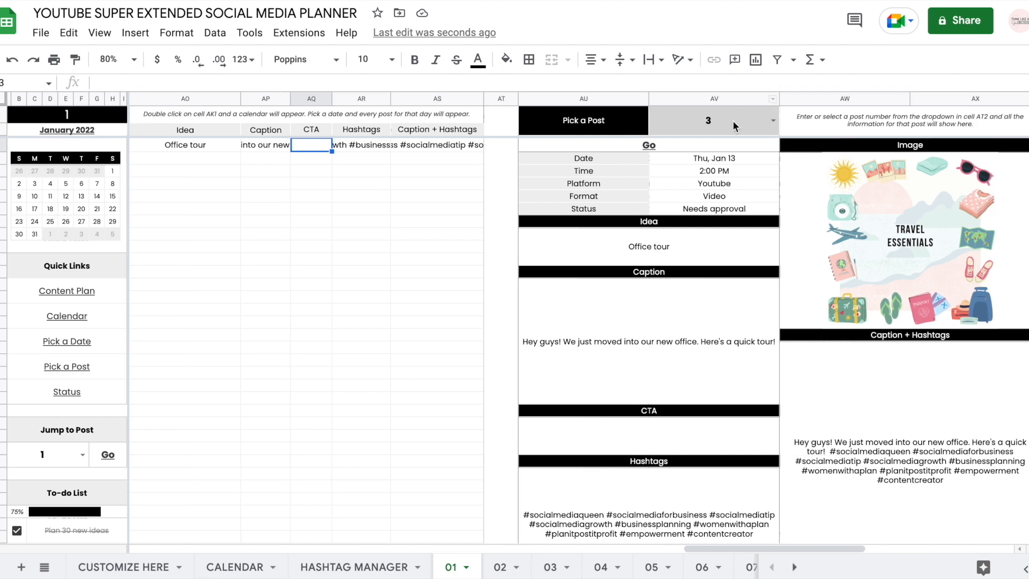
pyautogui.click(732, 120)
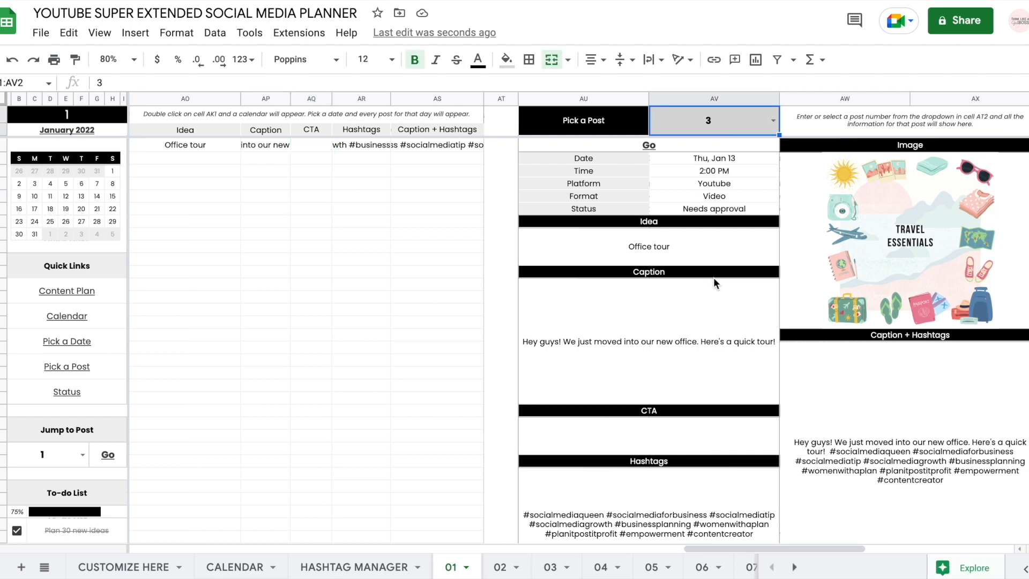
pyautogui.scroll(-5, 713, 278)
pyautogui.scroll(3, 712, 277)
pyautogui.hscroll(-1, 713, 278)
pyautogui.hscroll(3, 887, 254)
pyautogui.scroll(1, 959, 366)
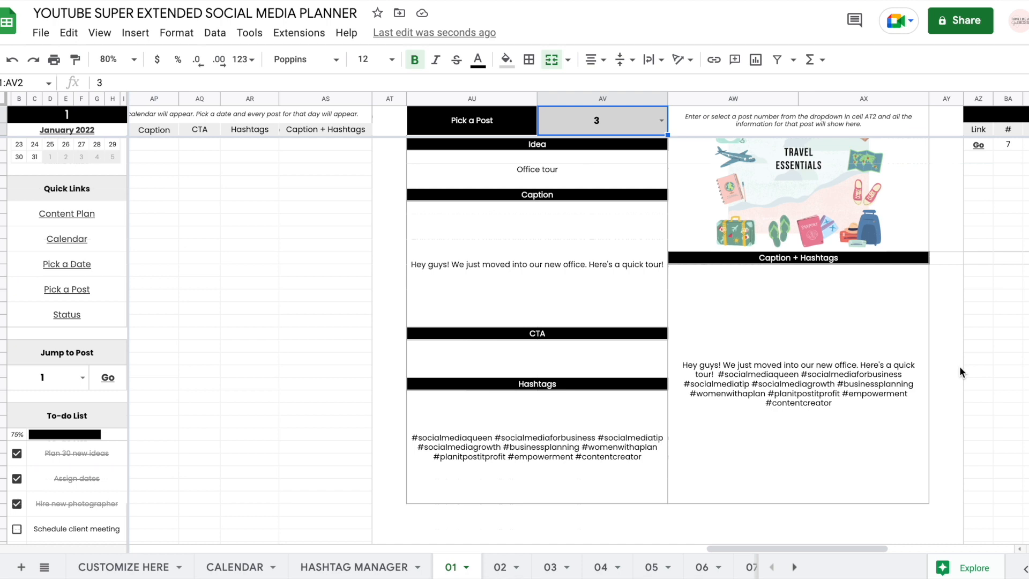
pyautogui.scroll(2, 959, 365)
pyautogui.hscroll(-2, 959, 366)
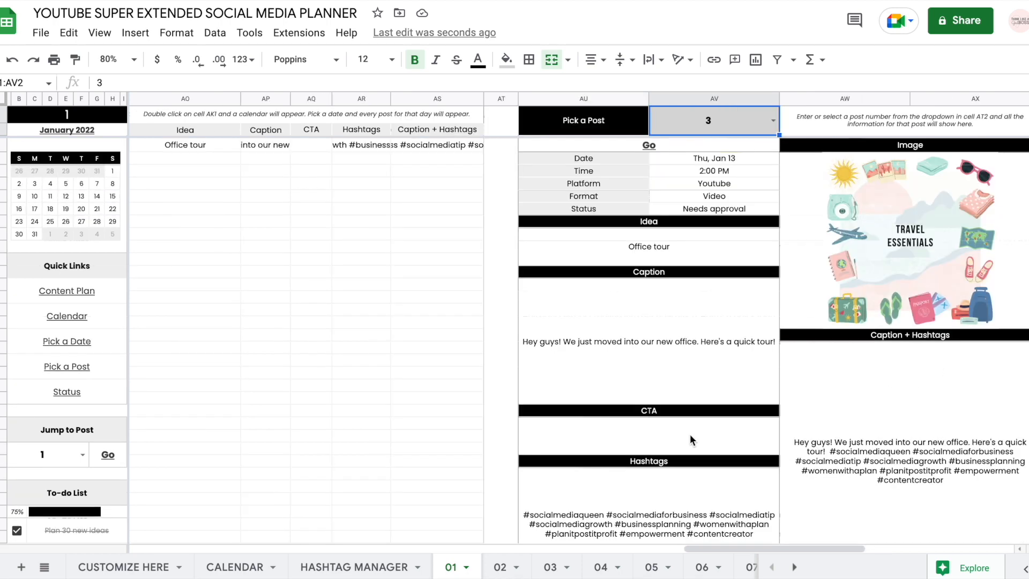
pyautogui.hscroll(3, 689, 433)
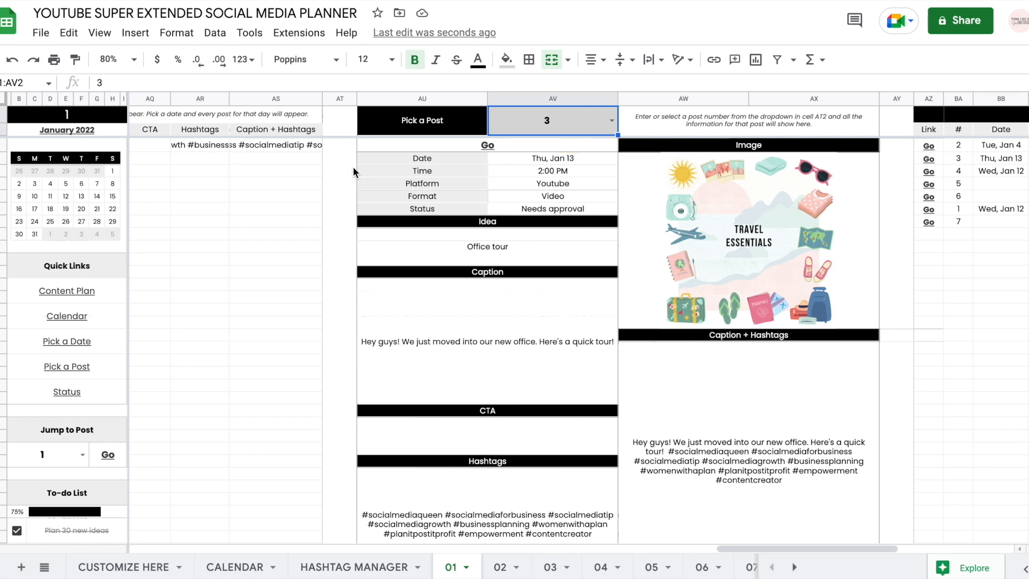
# Step: Follow the Pick a Post link to post 3 in the content plan and enter SHOP NOW as its CTA
pyautogui.moveTo(490, 146)
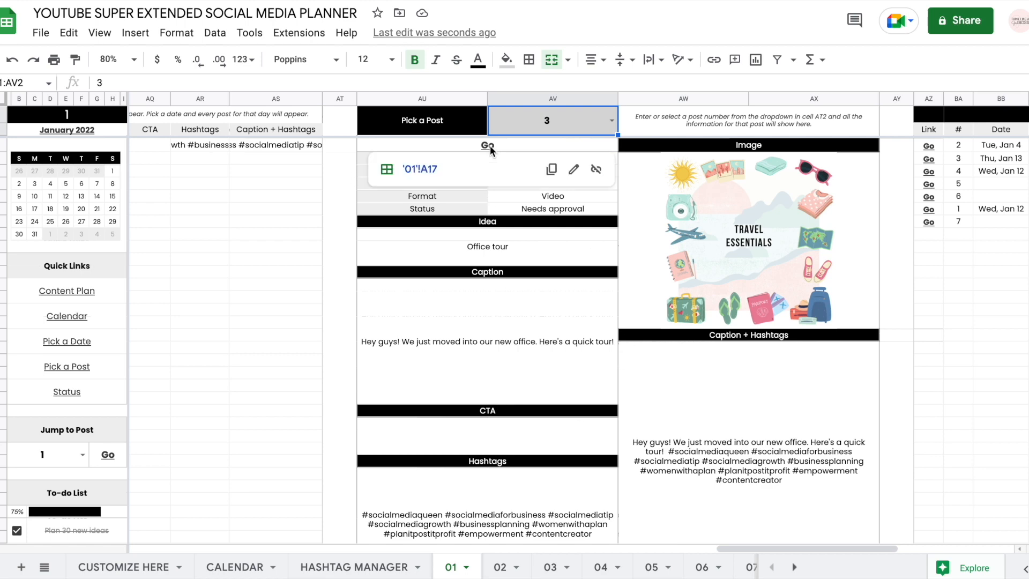
pyautogui.click(431, 170)
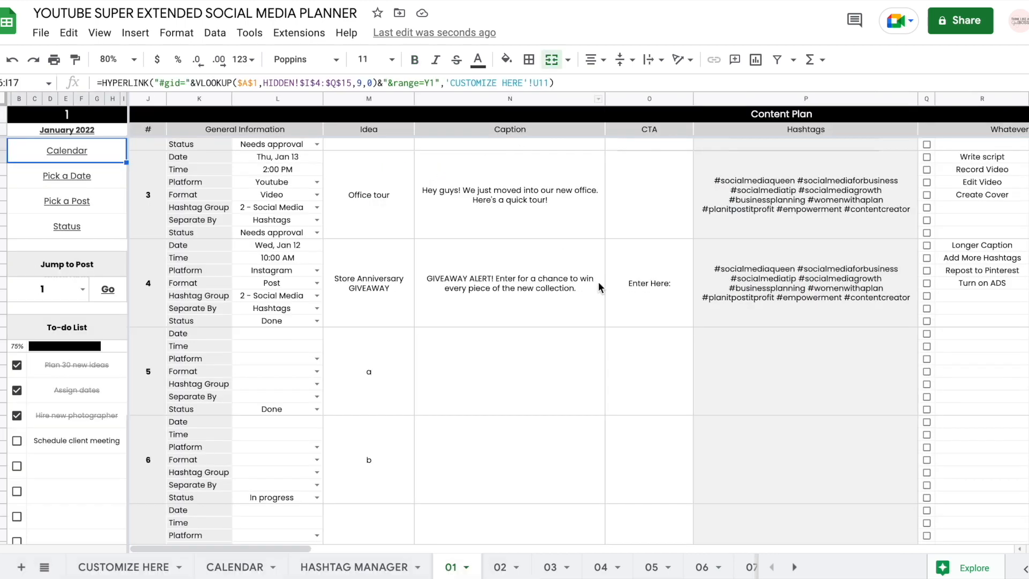
pyautogui.click(632, 194)
pyautogui.write('SHOP NOW')
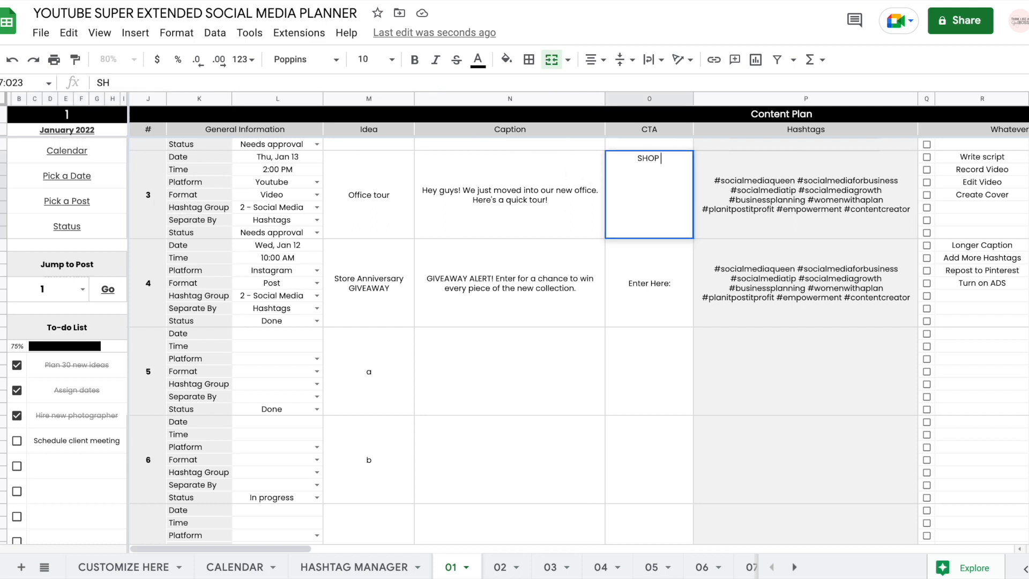
pyautogui.press('Return')
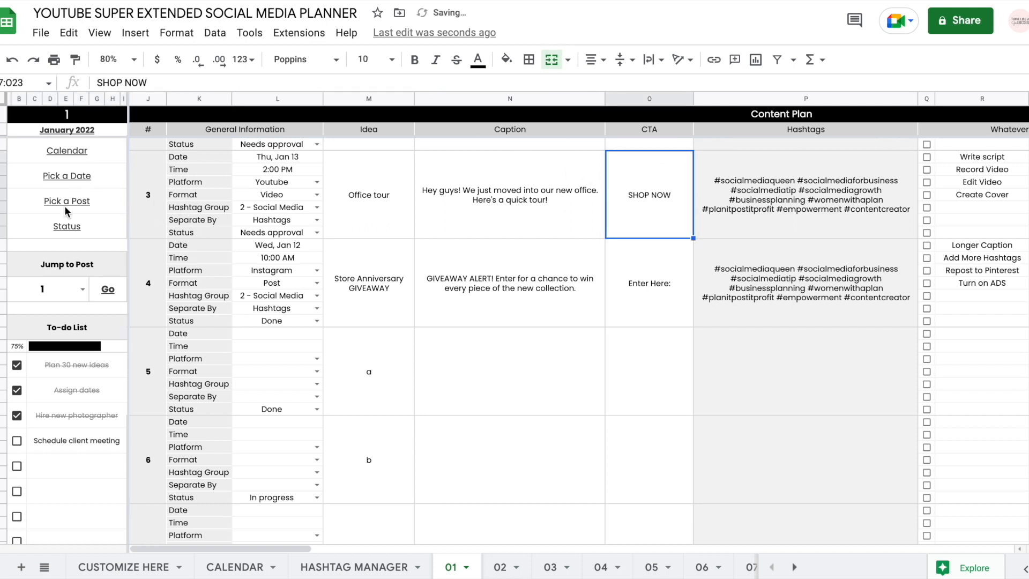
# Step: Return to the Pick a Post view and check post 3's CTA cell
pyautogui.moveTo(59, 204)
pyautogui.click(75, 230)
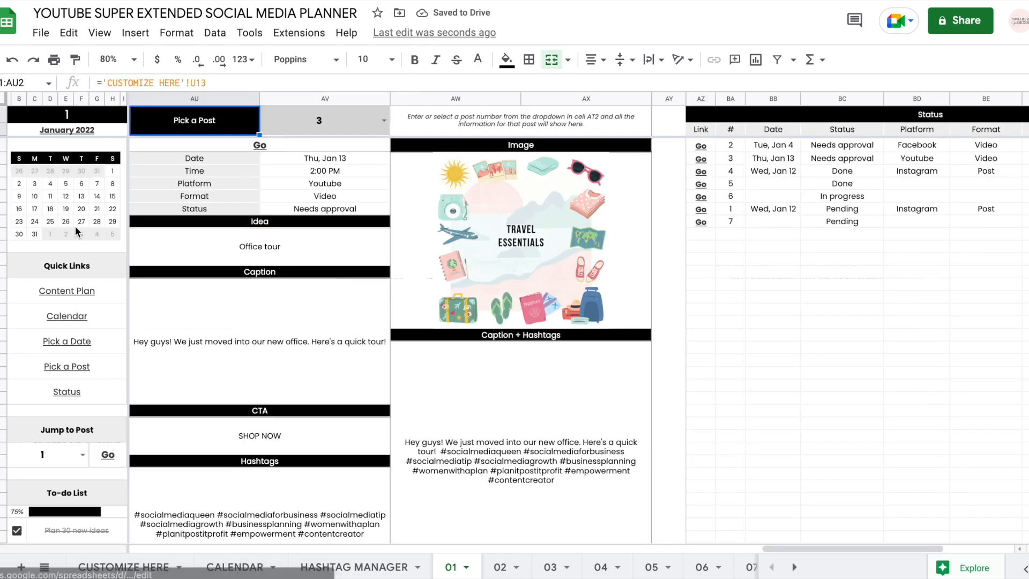
pyautogui.hscroll(-2, 617, 368)
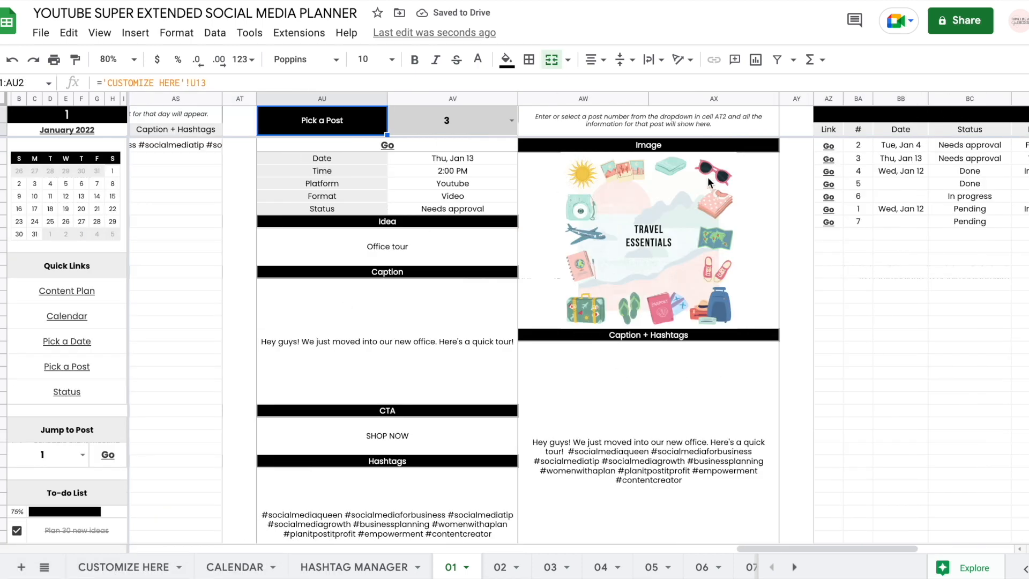
pyautogui.scroll(-2, 388, 363)
pyautogui.click(387, 363)
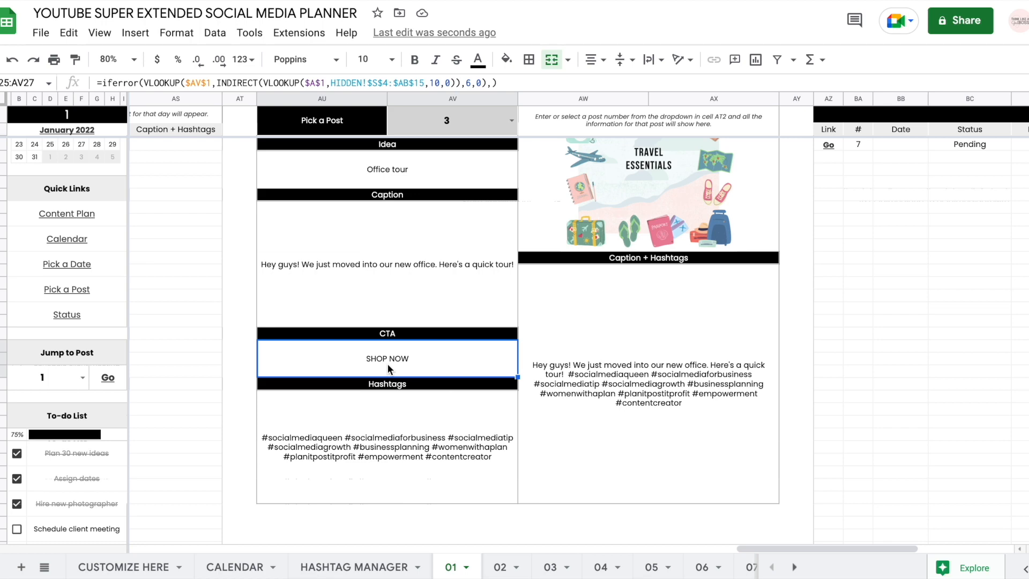
# Step: Compare post 3's Pick a Date row with its Pick a Post card, and move on to the Status table and Status Summary
pyautogui.scroll(2, 535, 286)
pyautogui.hscroll(-11, 536, 286)
pyautogui.hscroll(9, 535, 286)
pyautogui.hscroll(-15, 536, 286)
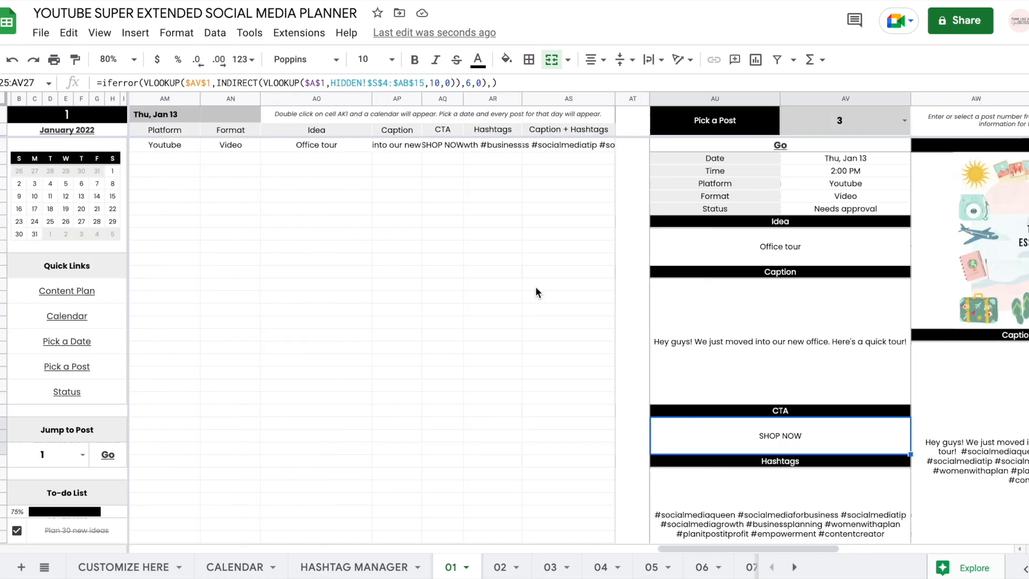
pyautogui.hscroll(9, 535, 286)
pyautogui.hscroll(-1, 535, 286)
pyautogui.hscroll(-3, 536, 286)
pyautogui.hscroll(-4, 535, 292)
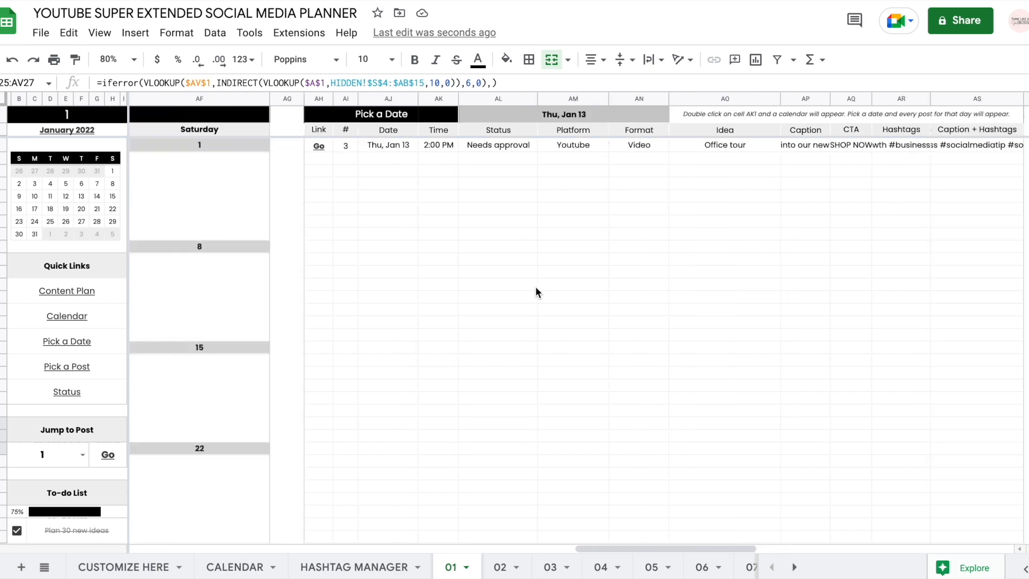
pyautogui.hscroll(8, 536, 292)
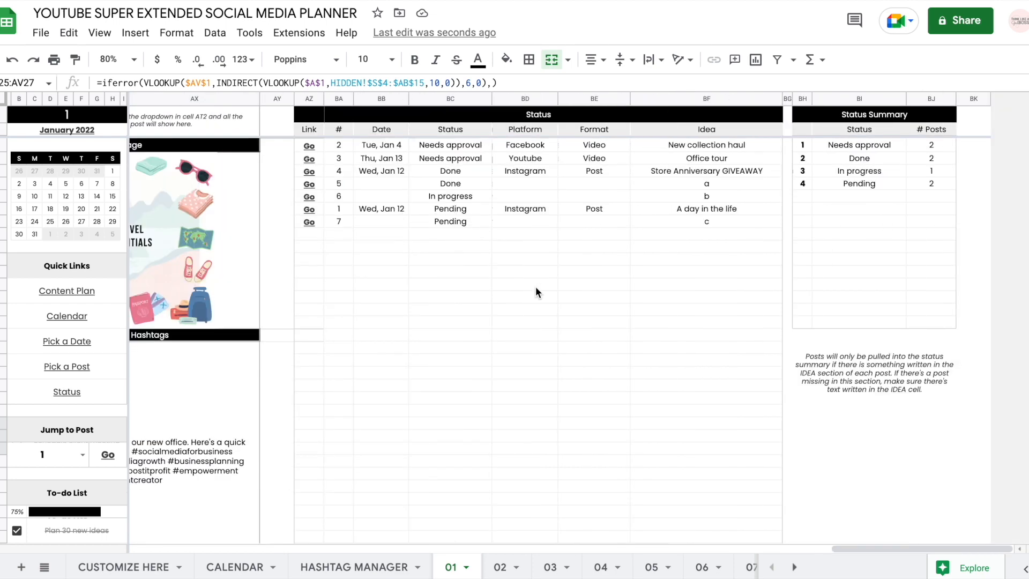